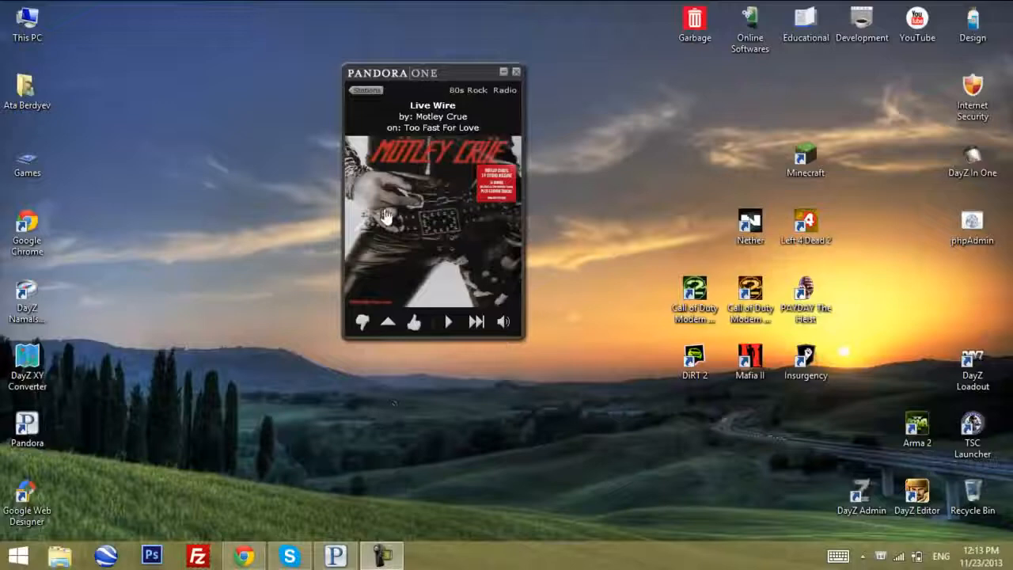
Switch to Chrome and look over the uploaded videos on the ObamaShowChannel YouTube page
{"action": "left_click", "coordinate": [245, 556]}
{"action": "left_click", "coordinate": [226, 279]}
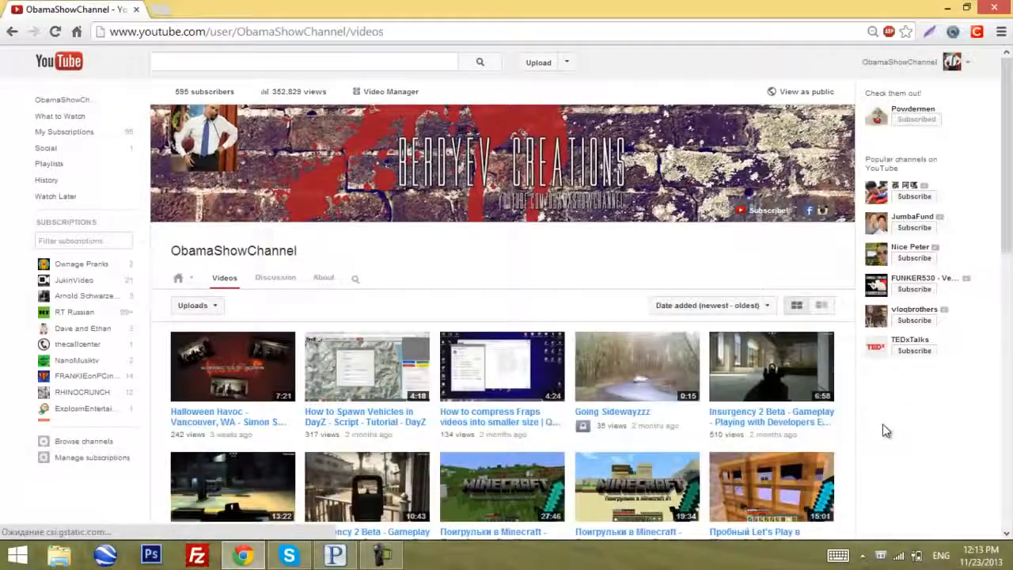
{"action": "scroll", "coordinate": [475, 414], "scroll_direction": "down", "scroll_amount": 2}
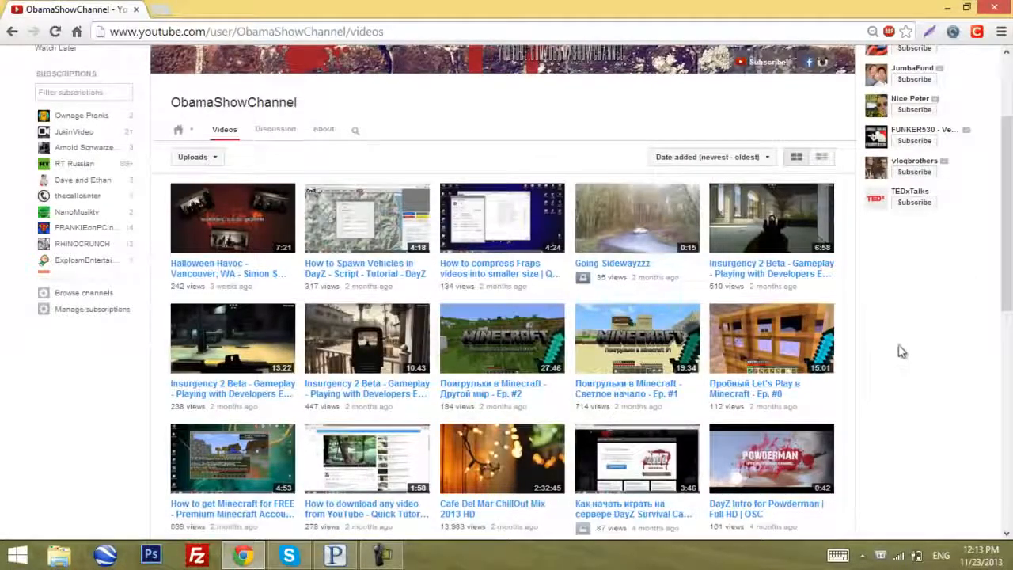
{"action": "left_click", "coordinate": [244, 555]}
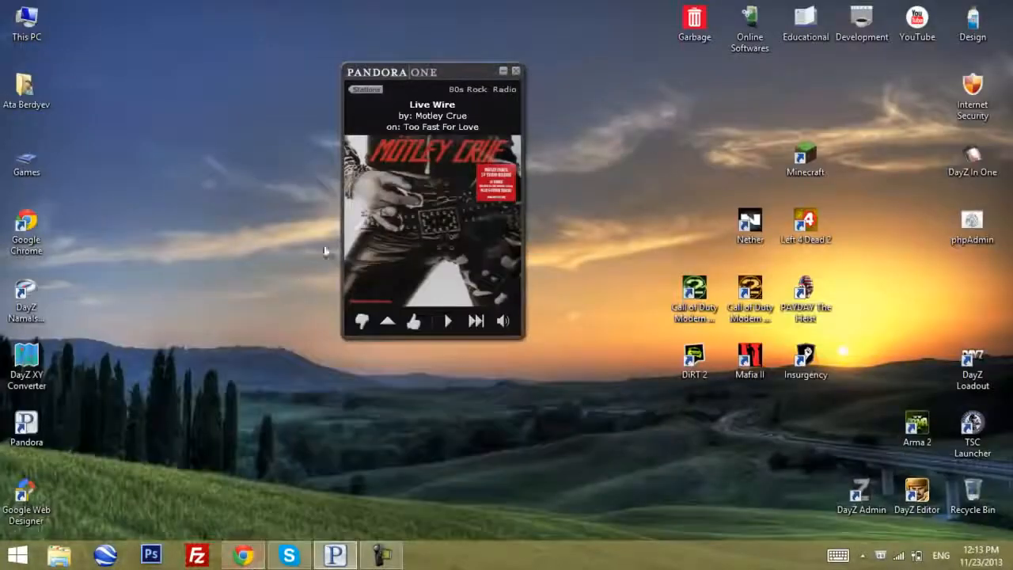
Minimize the Pandora player and switch to Photoshop
{"action": "left_click_drag", "start_coordinate": [463, 127], "coordinate": [529, 111]}
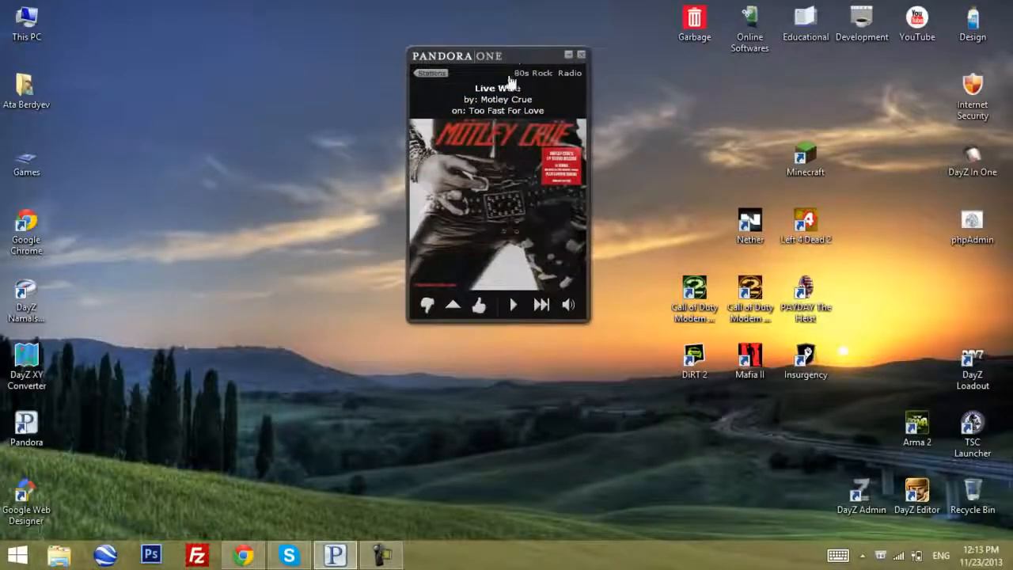
{"action": "left_click", "coordinate": [569, 56]}
{"action": "left_click", "coordinate": [150, 555]}
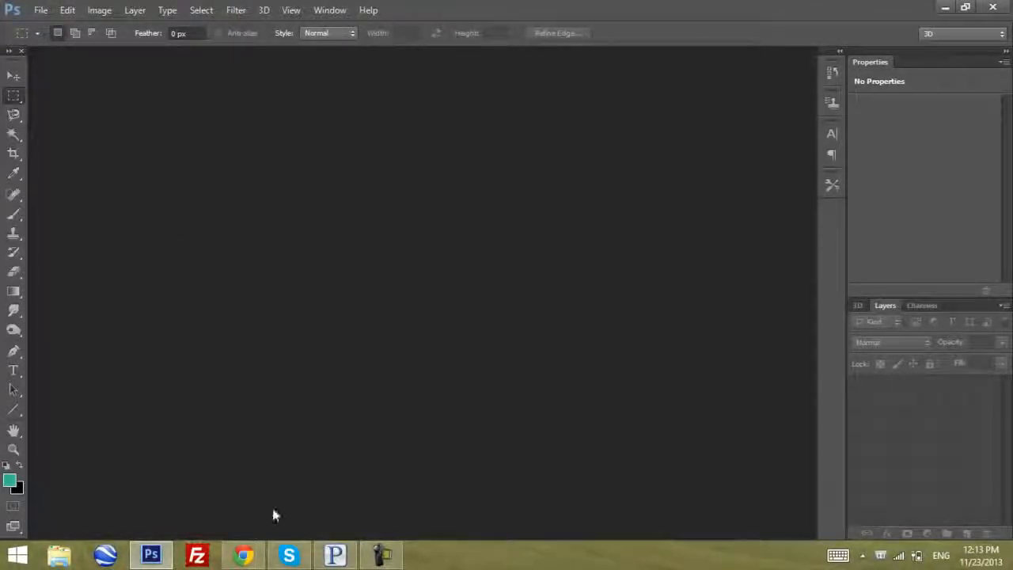
Create a new document 8.5 inches wide and 11 inches high
{"action": "left_click", "coordinate": [40, 10]}
{"action": "left_click", "coordinate": [47, 25]}
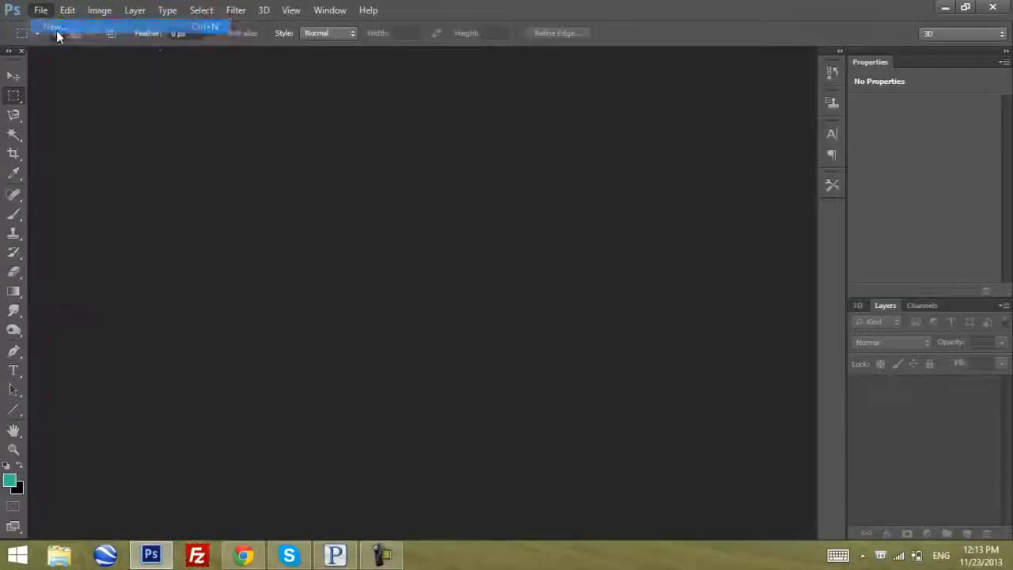
{"action": "left_click_drag", "start_coordinate": [333, 152], "coordinate": [401, 140]}
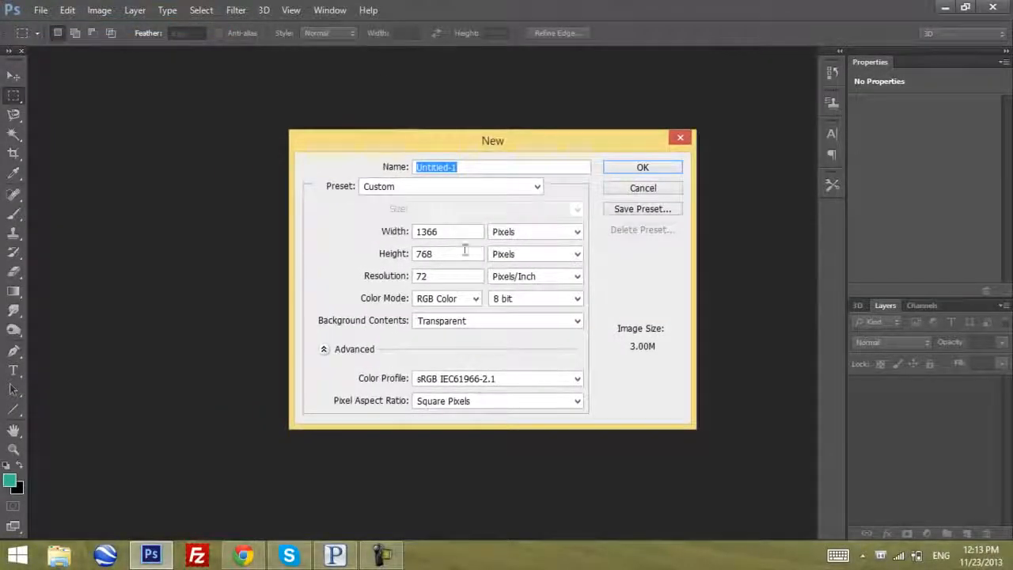
{"action": "left_click", "coordinate": [526, 232]}
{"action": "left_click", "coordinate": [523, 256]}
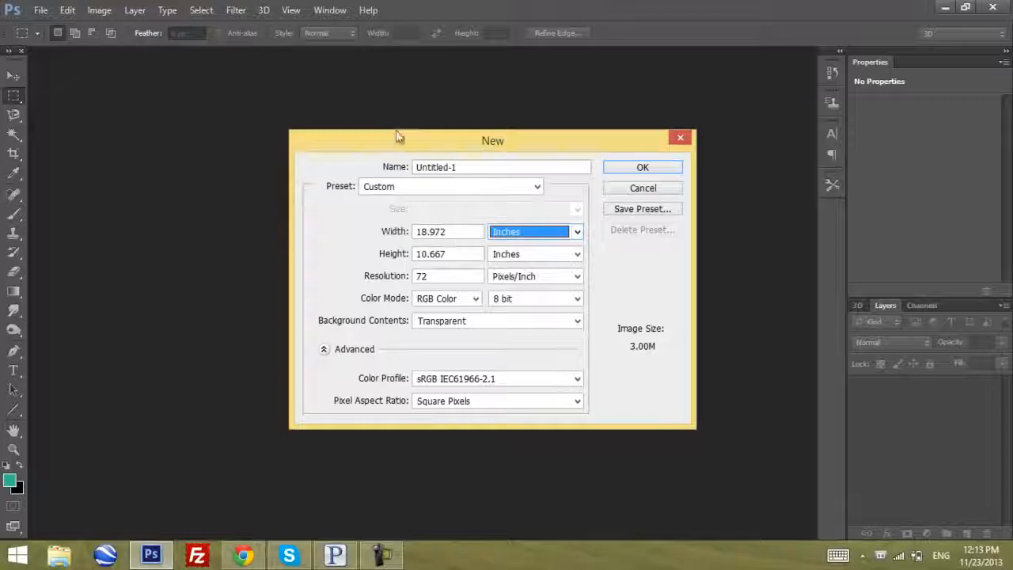
{"action": "left_click_drag", "start_coordinate": [406, 150], "coordinate": [335, 131]}
{"action": "left_click_drag", "start_coordinate": [385, 220], "coordinate": [284, 205]}
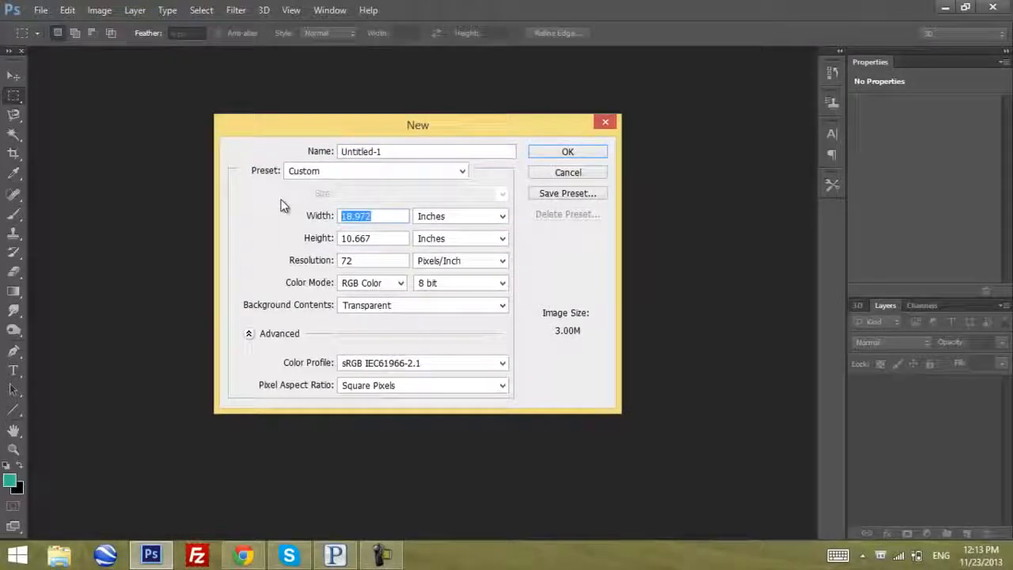
{"action": "type", "text": "8.5"}
{"action": "key", "text": "Tab"}
{"action": "key", "text": "Tab"}
{"action": "type", "text": "11"}
{"action": "key", "text": "Return"}
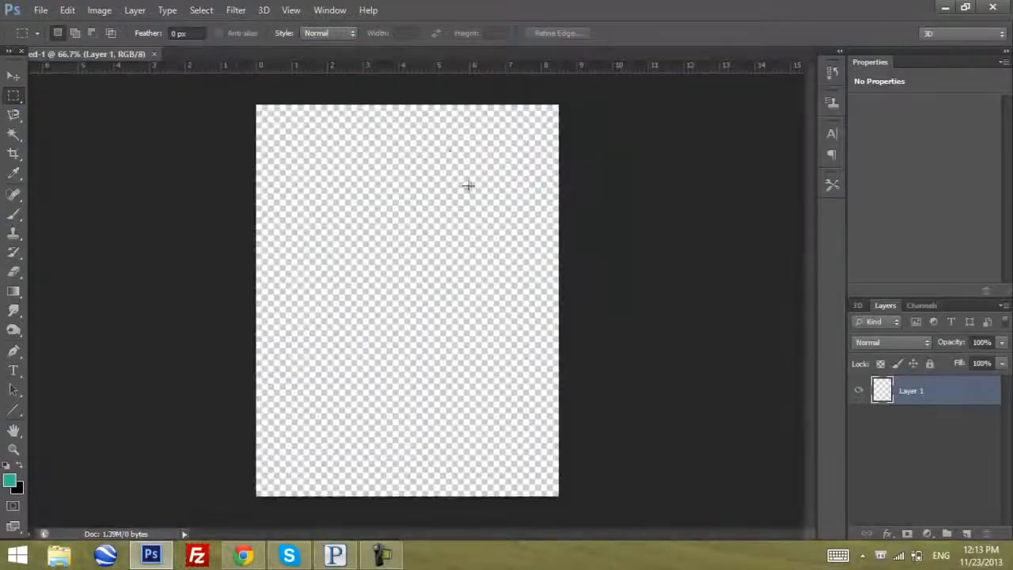
Rename the existing layer as bg and add a new empty layer above it
{"action": "key", "text": "v"}
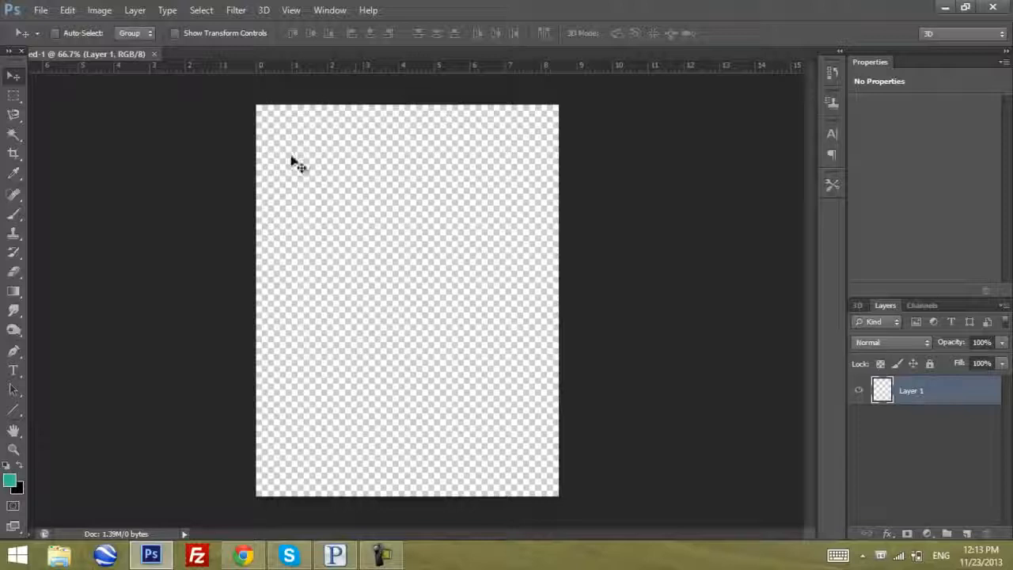
{"action": "double_click", "coordinate": [915, 390]}
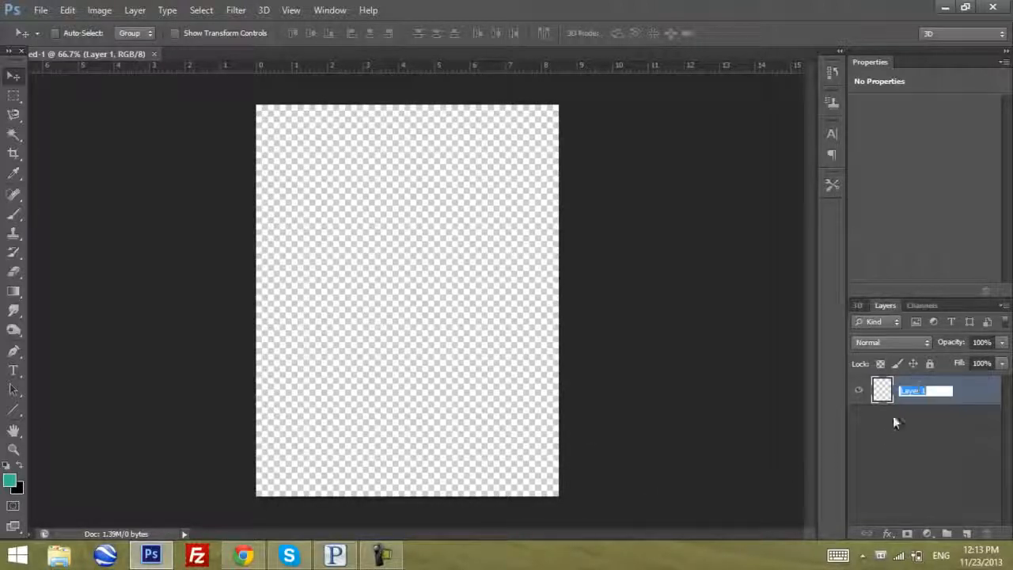
{"action": "type", "text": "bg"}
{"action": "key", "text": "Return"}
{"action": "left_click", "coordinate": [967, 534]}
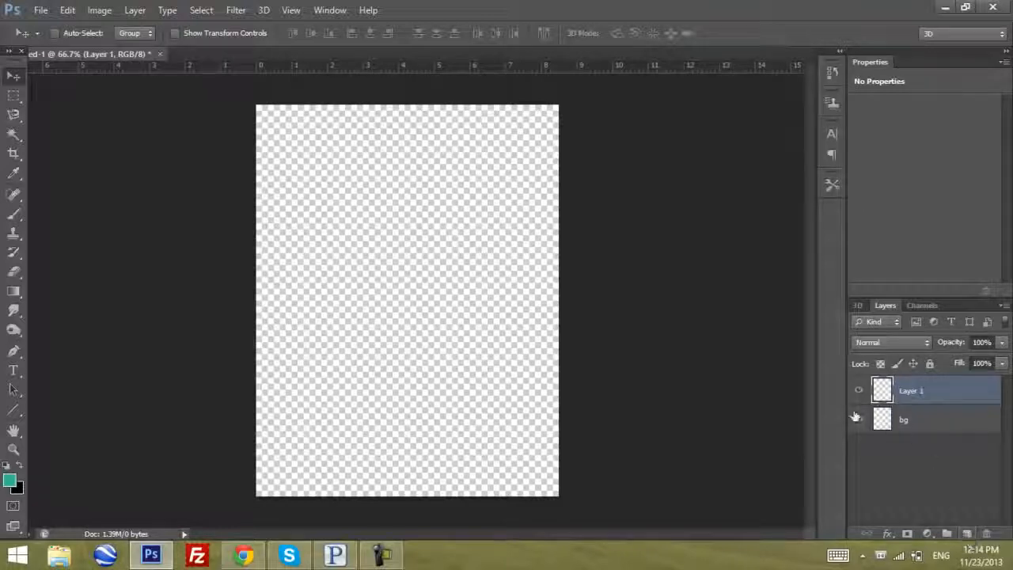
{"action": "left_click", "coordinate": [916, 423]}
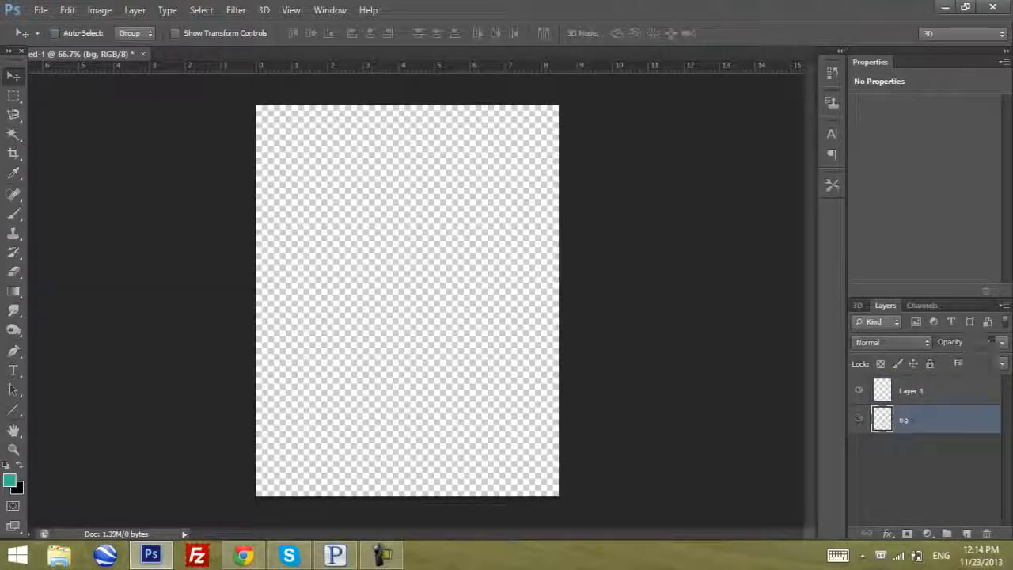
{"action": "left_click_drag", "start_coordinate": [910, 391], "coordinate": [907, 424]}
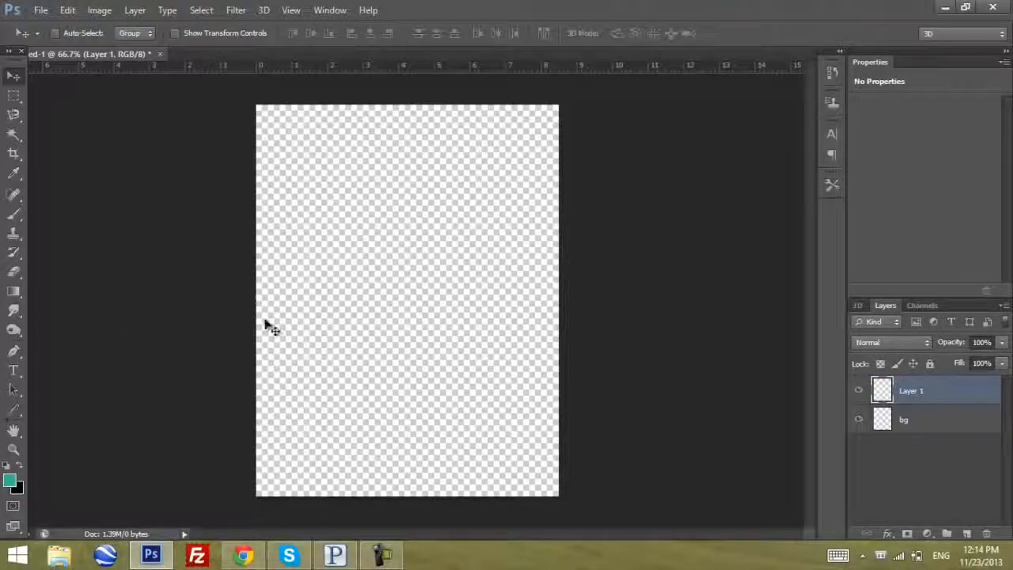
Set up the Rounded Rectangle tool with no fill and a light brown stroke
{"action": "left_click", "coordinate": [16, 410]}
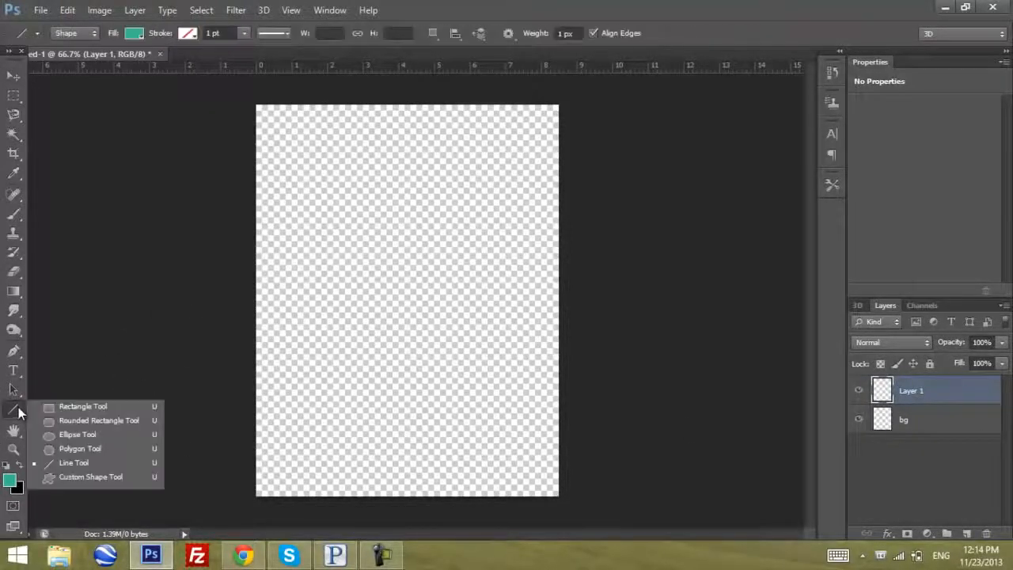
{"action": "left_click", "coordinate": [88, 421]}
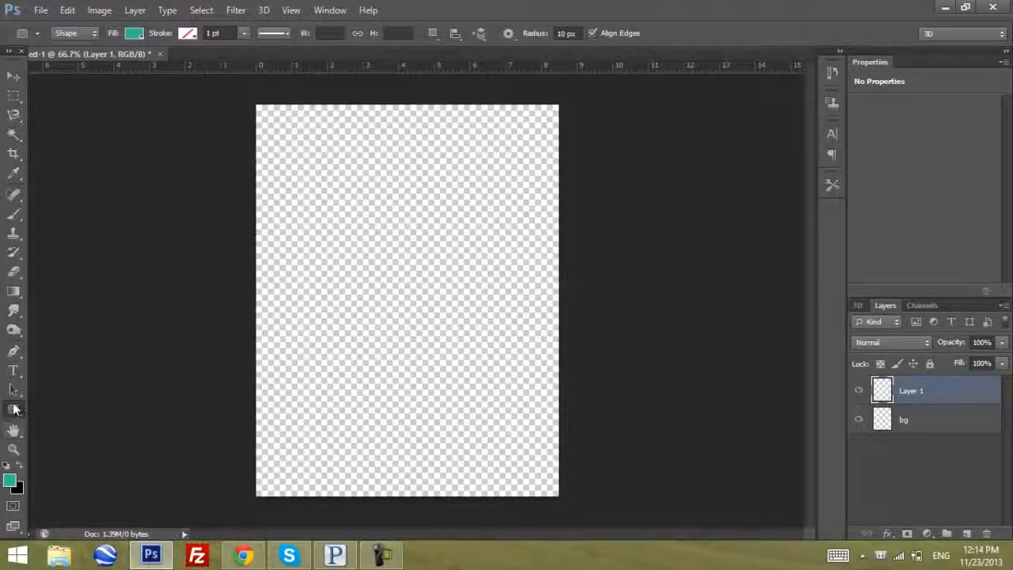
{"action": "left_click", "coordinate": [134, 34]}
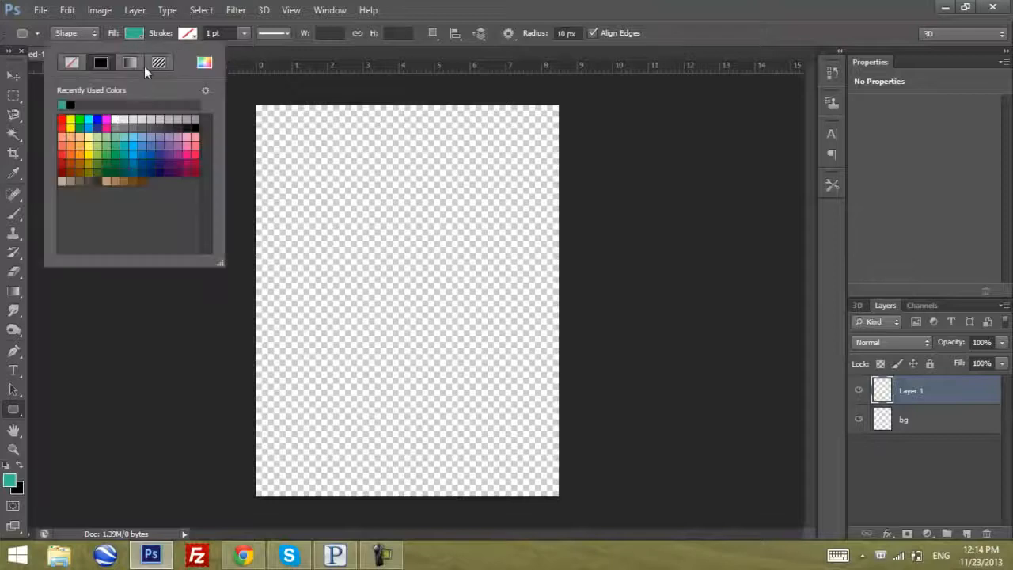
{"action": "left_click", "coordinate": [72, 62]}
{"action": "left_click", "coordinate": [189, 34]}
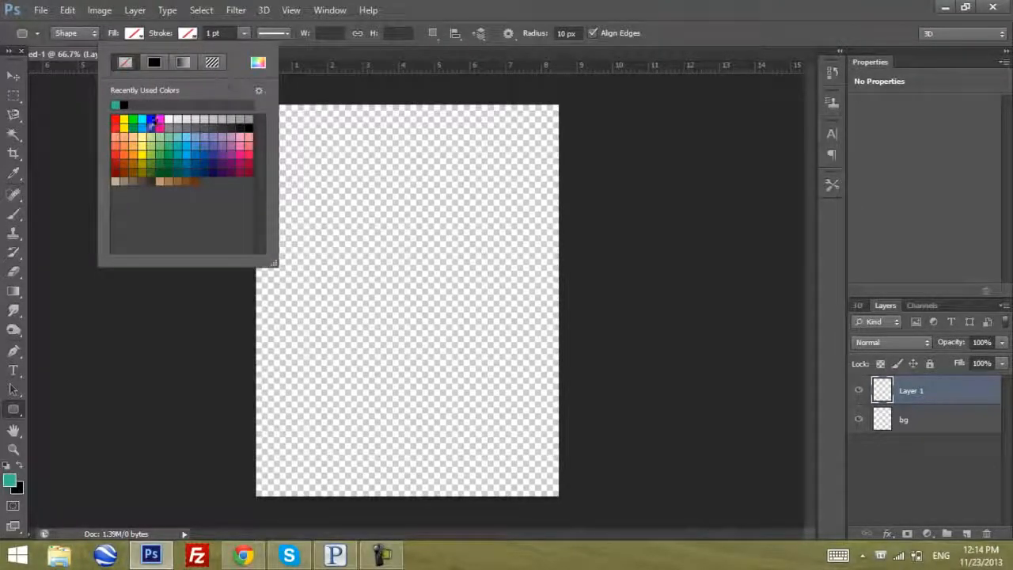
{"action": "left_click", "coordinate": [173, 176]}
{"action": "left_click_drag", "start_coordinate": [337, 211], "coordinate": [433, 276]}
{"action": "key", "text": "ctrl+z"}
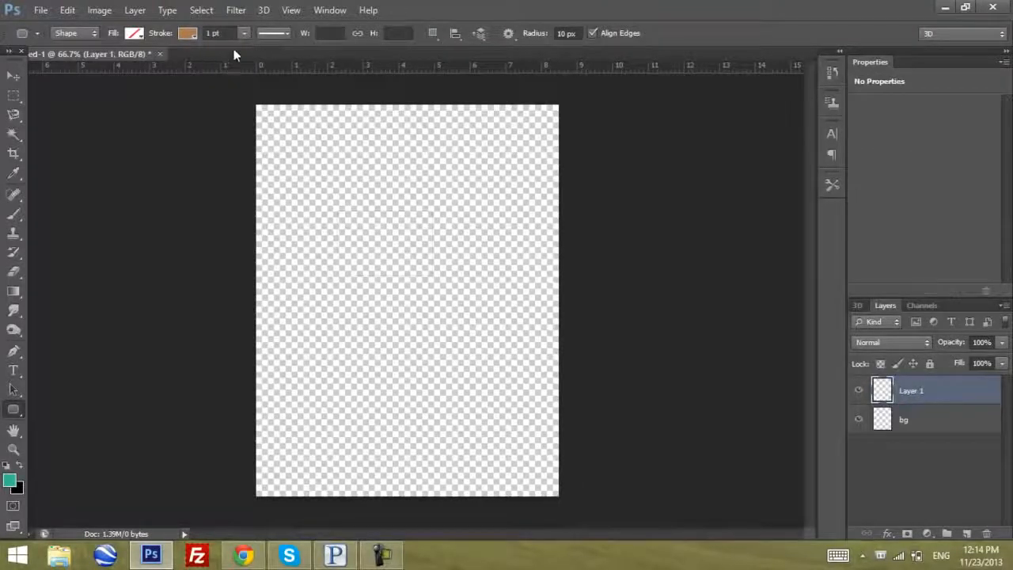
Set the stroke width to 7 pt and draw a rounded rectangle border about 589 × 775 px just inside the page edges
{"action": "left_click", "coordinate": [244, 33]}
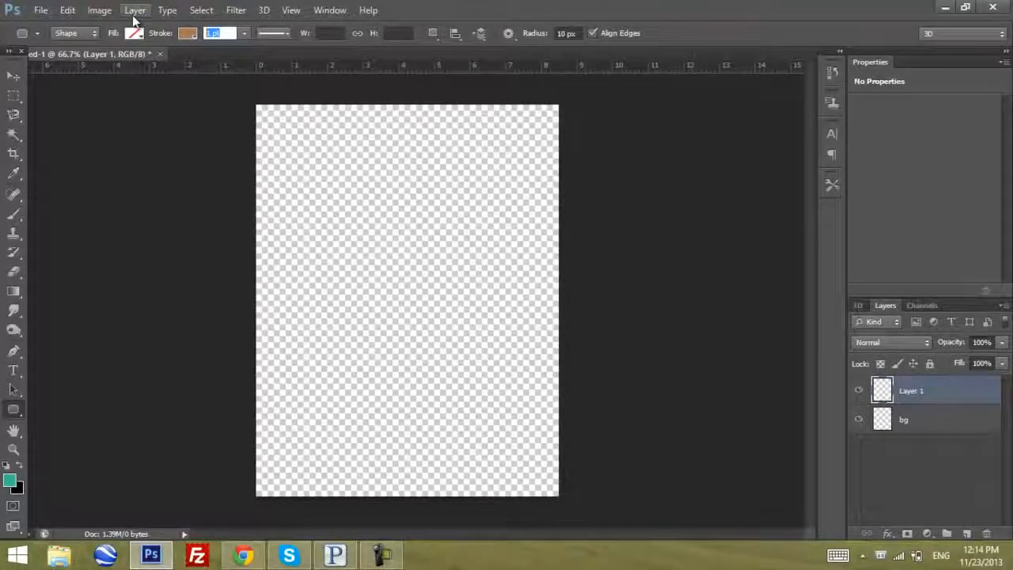
{"action": "type", "text": "7"}
{"action": "left_click_drag", "start_coordinate": [300, 153], "coordinate": [385, 219]}
{"action": "key", "text": "ctrl+z"}
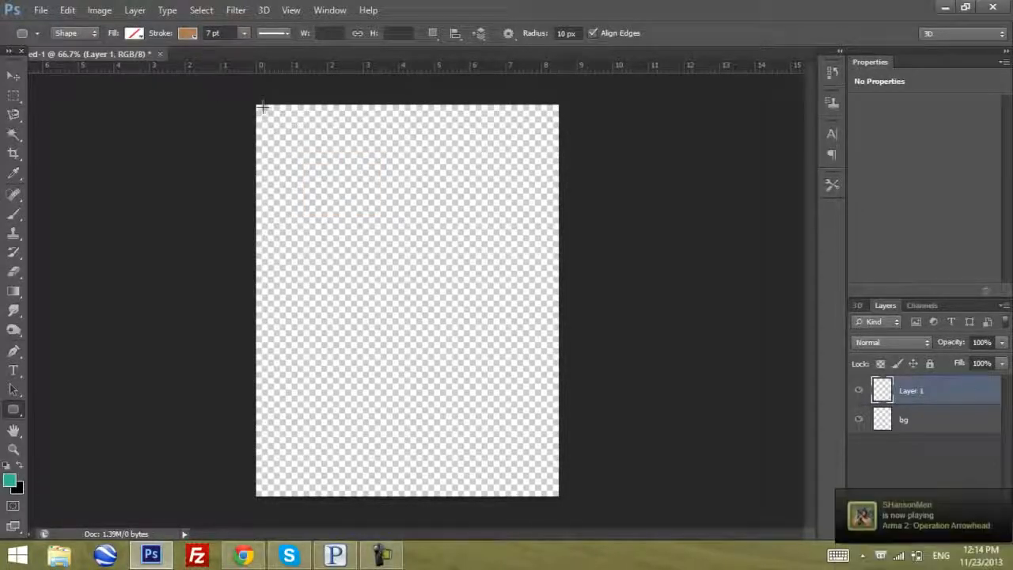
{"action": "left_click_drag", "start_coordinate": [261, 107], "coordinate": [552, 492]}
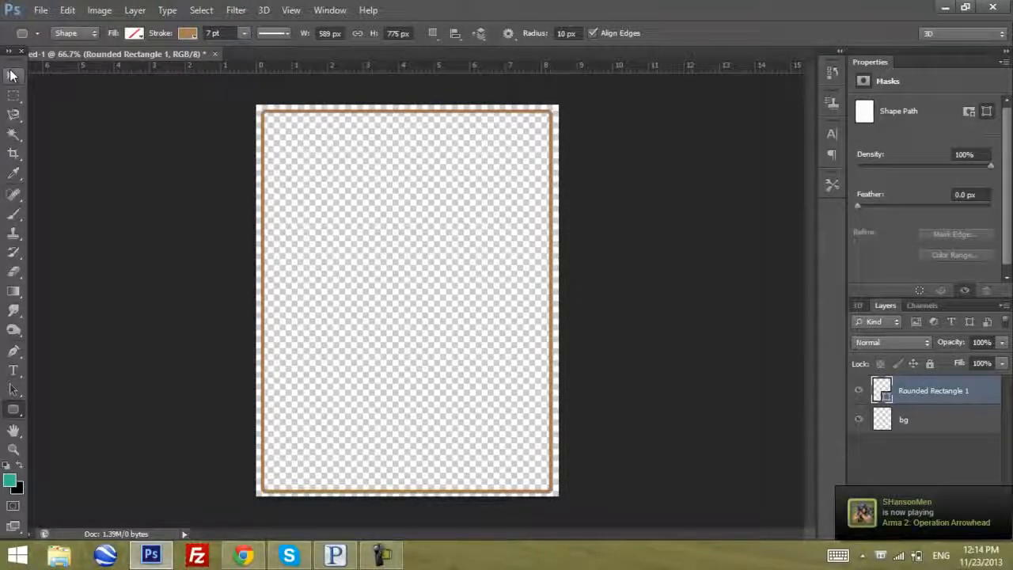
Nudge the rounded rectangle border with the Move tool until it sits centered on the page
{"action": "left_click", "coordinate": [13, 75]}
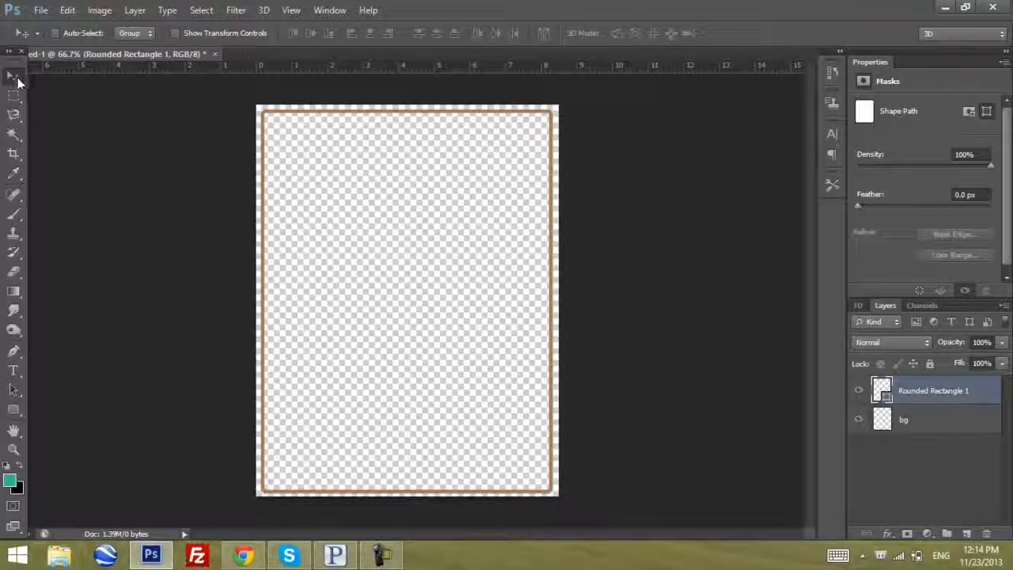
{"action": "key", "text": "Right"}
{"action": "key", "text": "Right"}
{"action": "key", "text": "Right"}
{"action": "key", "text": "Right"}
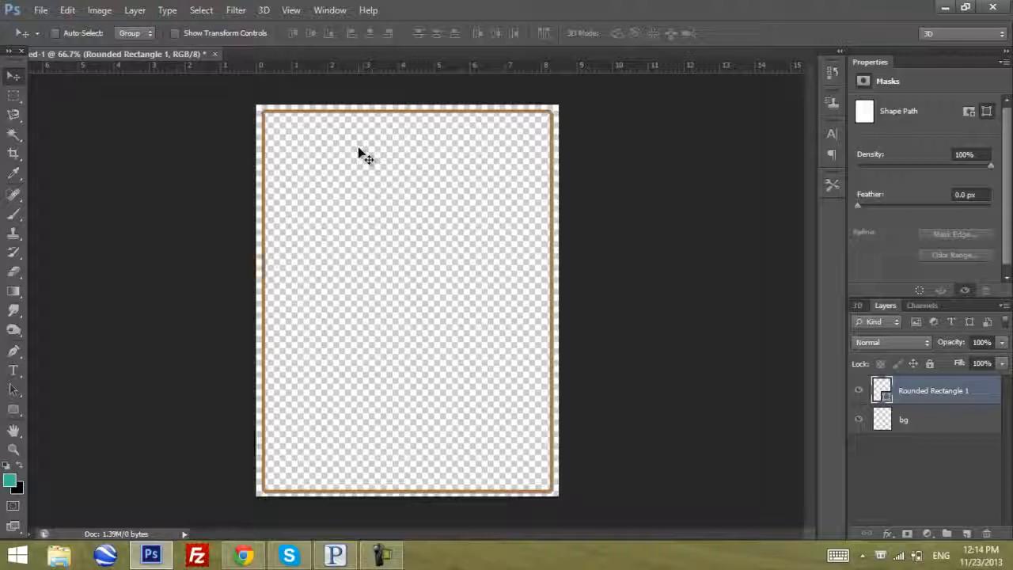
{"action": "key", "text": "Left"}
{"action": "key", "text": "Left"}
{"action": "key", "text": "Left"}
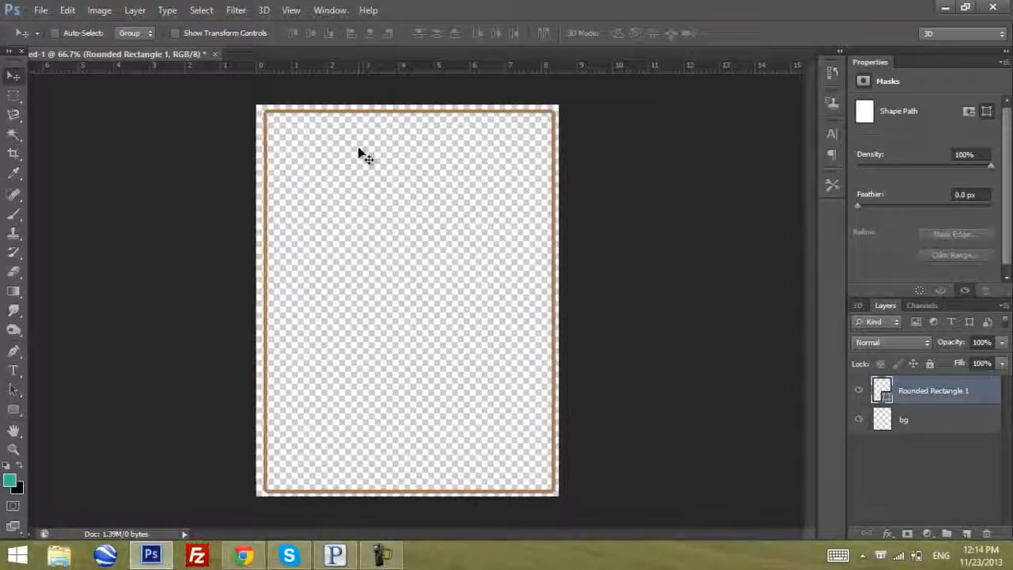
{"action": "key", "text": "Left"}
{"action": "key", "text": "Up"}
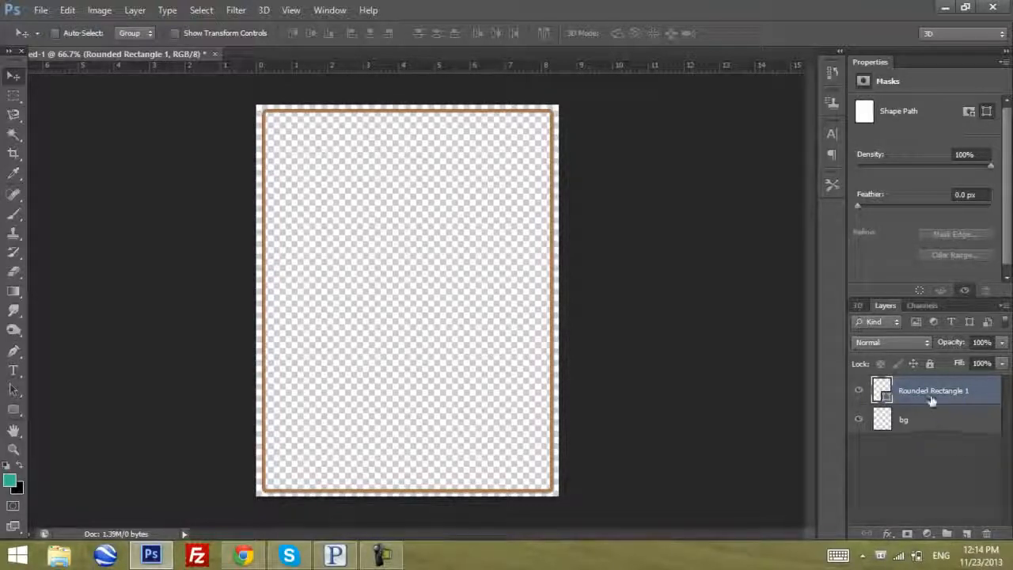
Add an empty layer above the border and apply a thin black outside Stroke effect to the rounded rectangle
{"action": "left_click", "coordinate": [966, 534]}
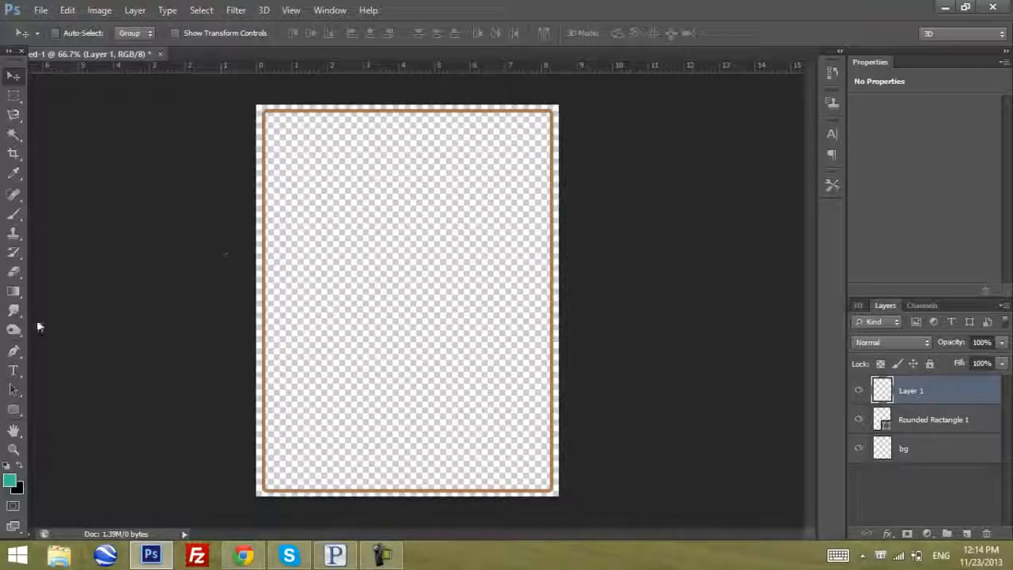
{"action": "left_click", "coordinate": [950, 427]}
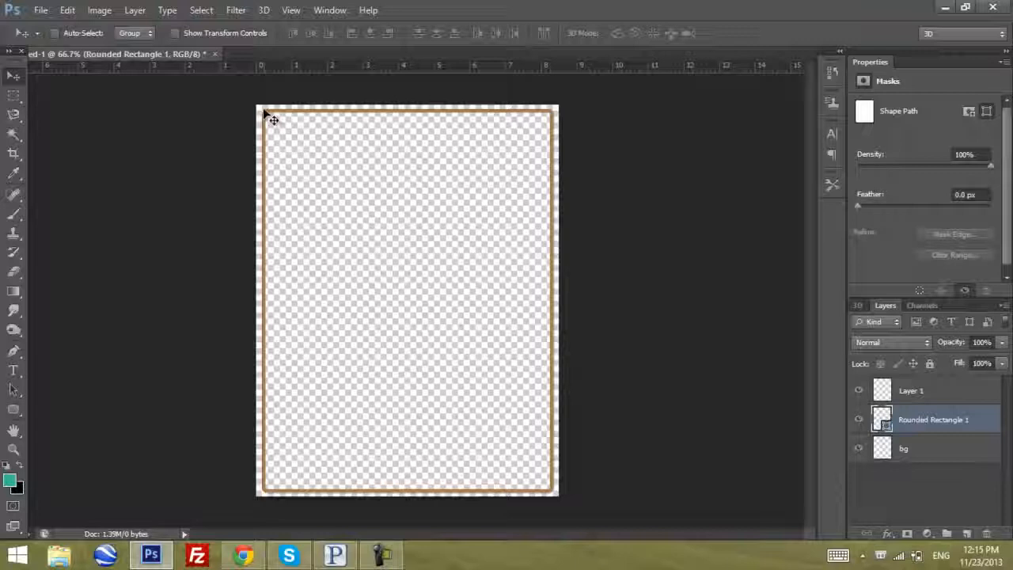
{"action": "left_click", "coordinate": [884, 531]}
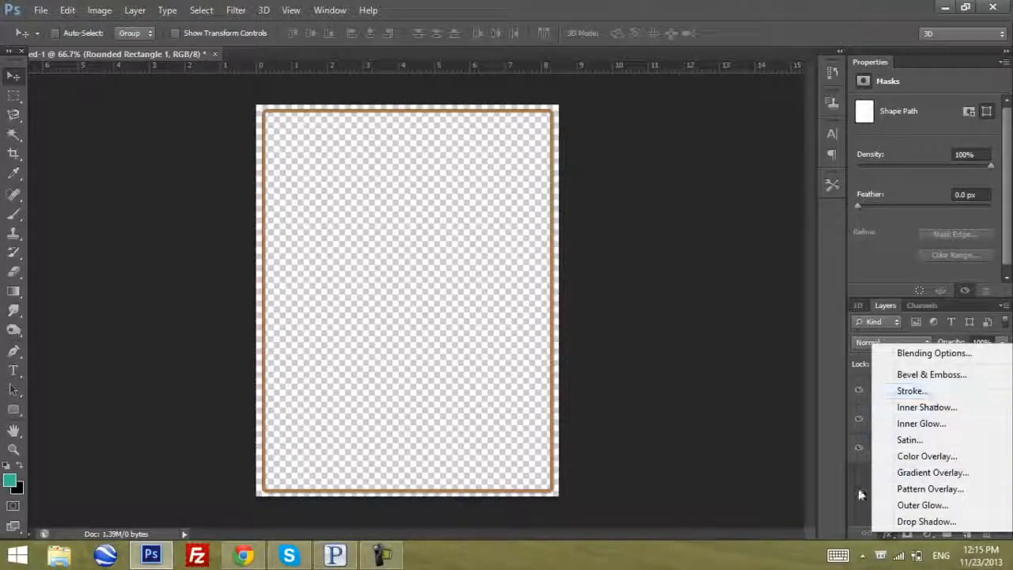
{"action": "left_click", "coordinate": [857, 505]}
{"action": "left_click", "coordinate": [885, 530]}
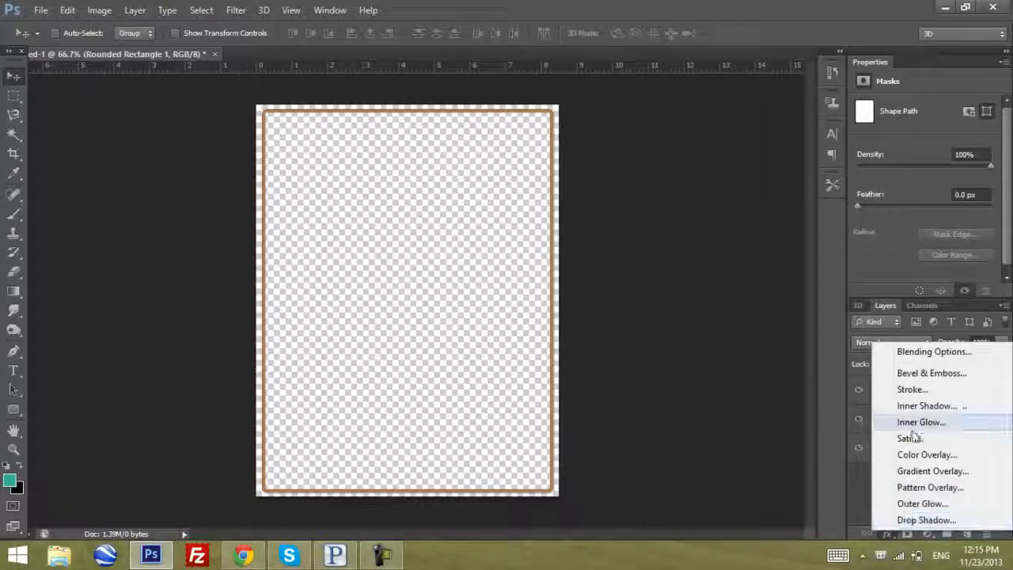
{"action": "left_click", "coordinate": [907, 390]}
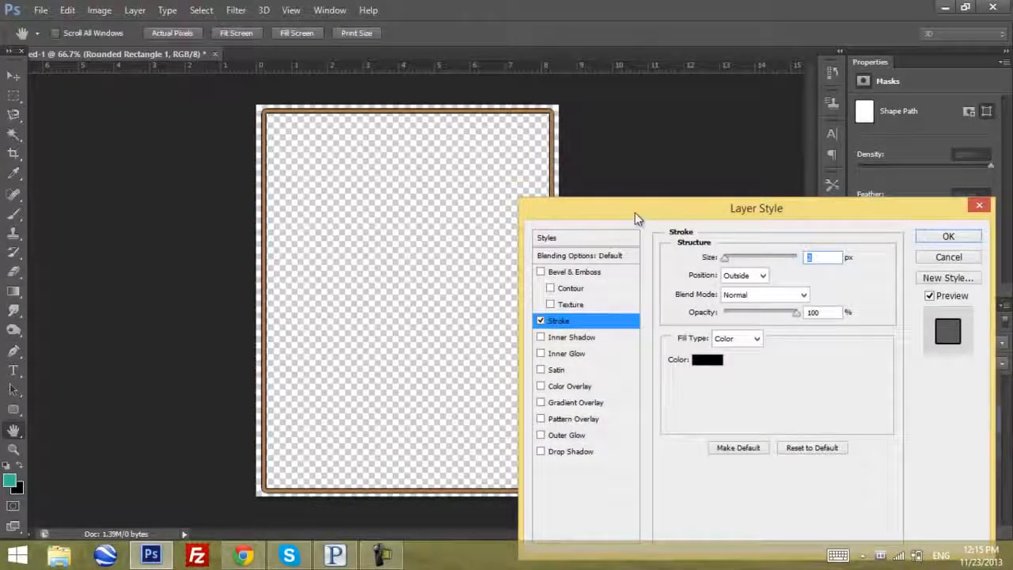
{"action": "scroll", "coordinate": [822, 256], "scroll_direction": "up", "scroll_amount": 3}
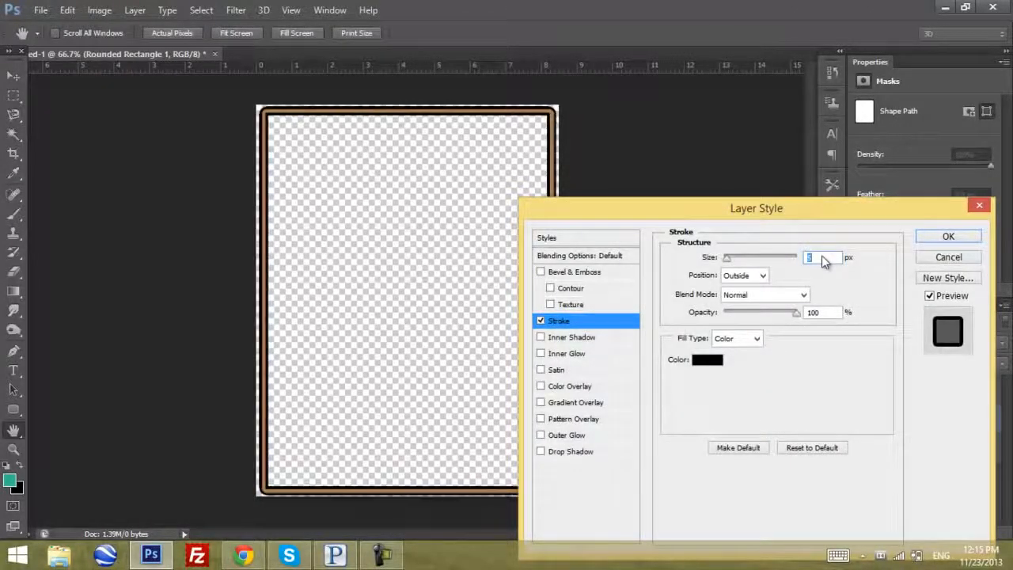
{"action": "scroll", "coordinate": [822, 256], "scroll_direction": "down", "scroll_amount": 3}
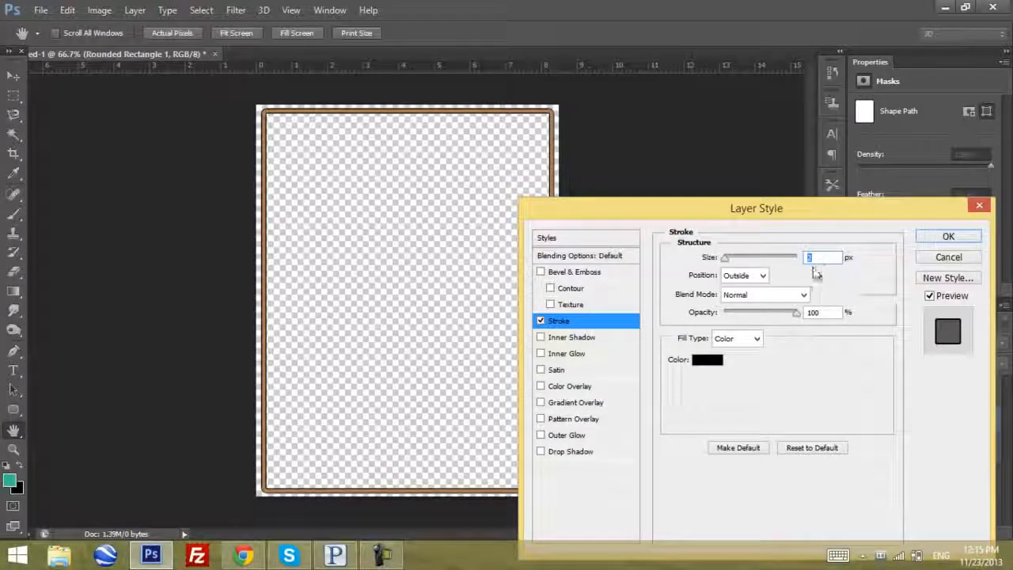
{"action": "left_click", "coordinate": [950, 237]}
{"action": "left_click", "coordinate": [938, 396]}
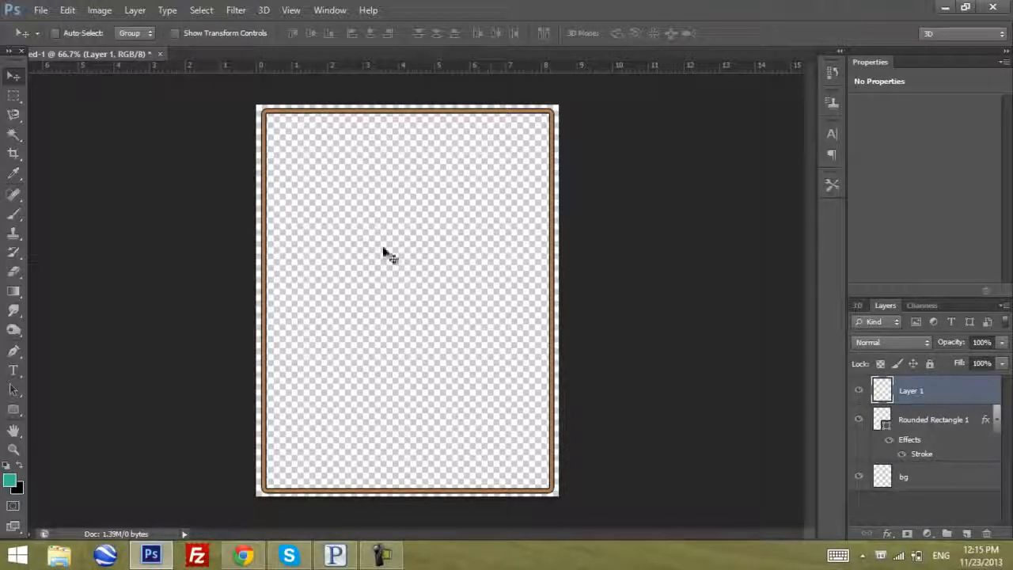
{"action": "left_click", "coordinate": [14, 214]}
{"action": "left_click_drag", "start_coordinate": [406, 255], "coordinate": [441, 250]}
{"action": "left_click_drag", "start_coordinate": [472, 287], "coordinate": [498, 247]}
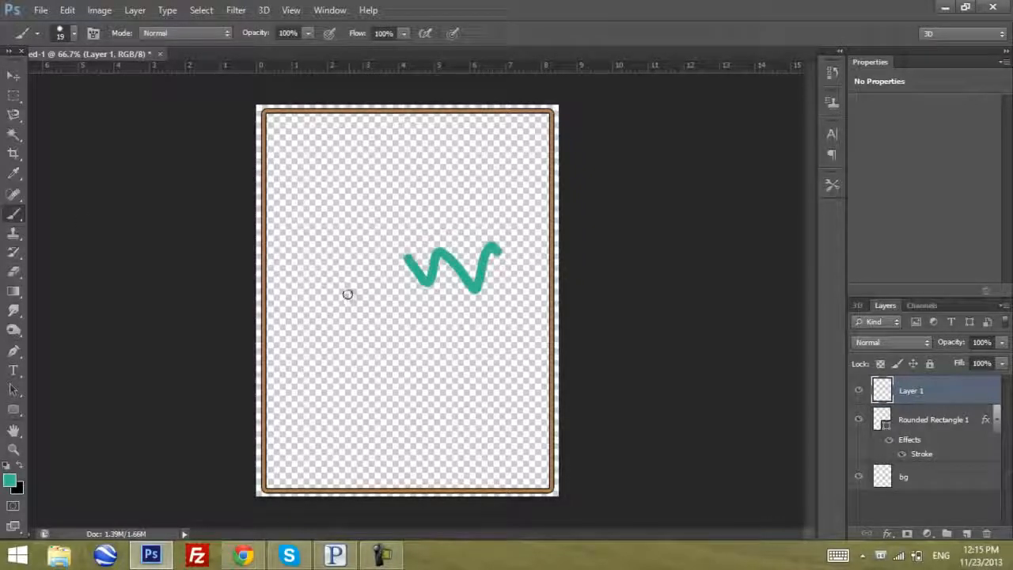
{"action": "key", "text": "ctrl+z"}
{"action": "left_click", "coordinate": [13, 75]}
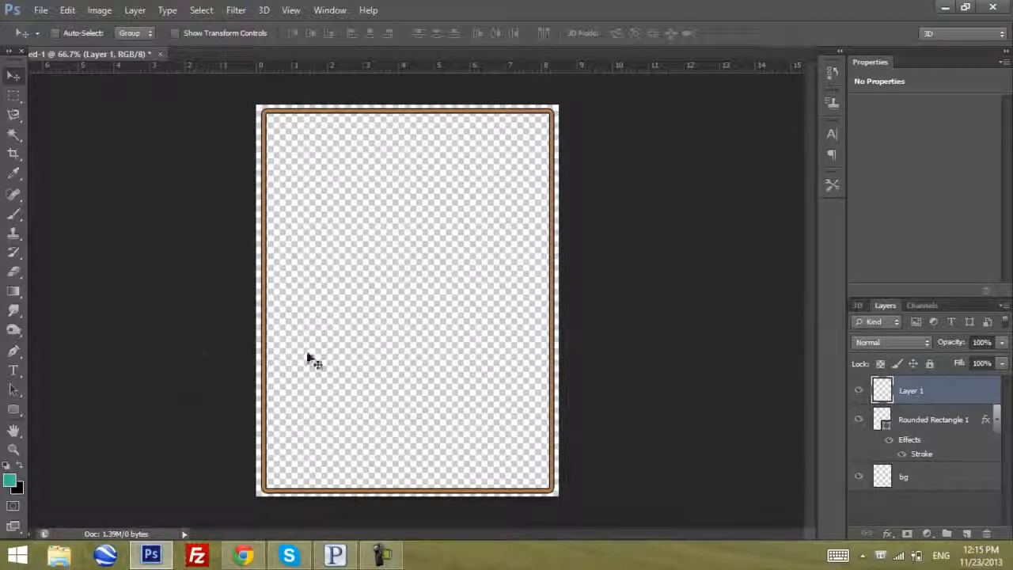
Switch to Chrome, open Google in a new tab and run an image search for "games png"
{"action": "key", "text": "alt+Tab"}
{"action": "key", "text": "ctrl+t"}
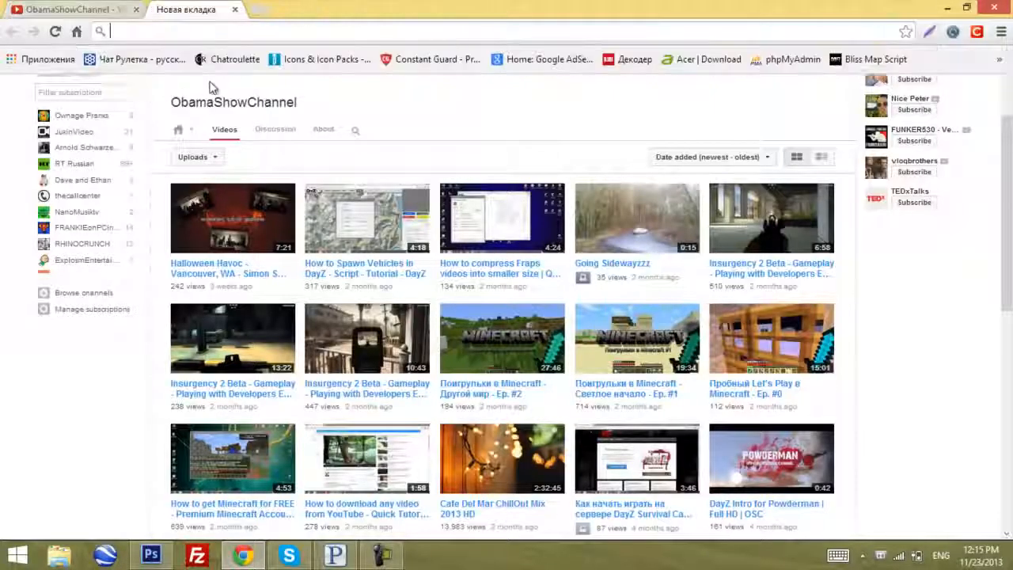
{"action": "type", "text": "g"}
{"action": "key", "text": "Return"}
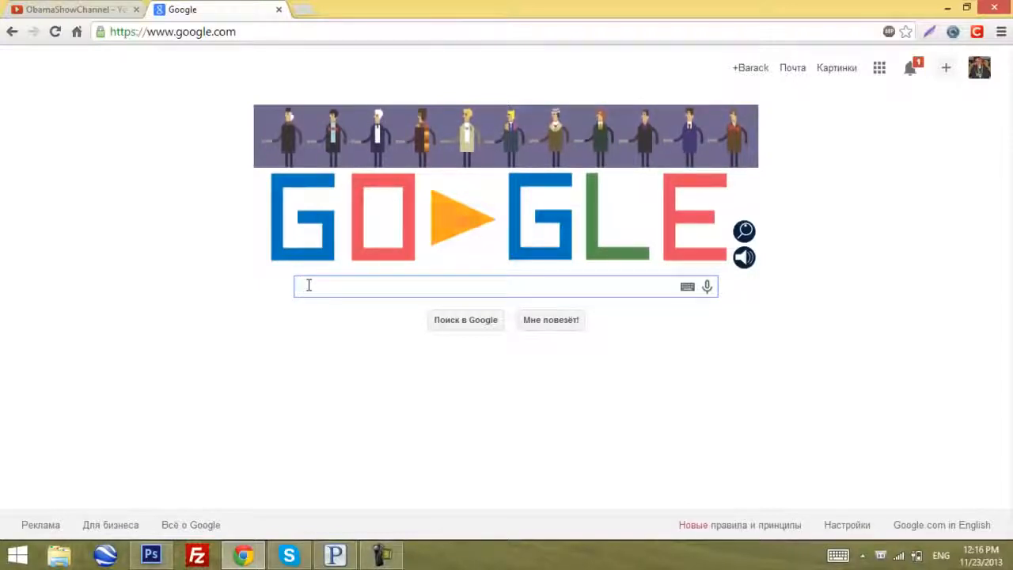
{"action": "type", "text": "games"}
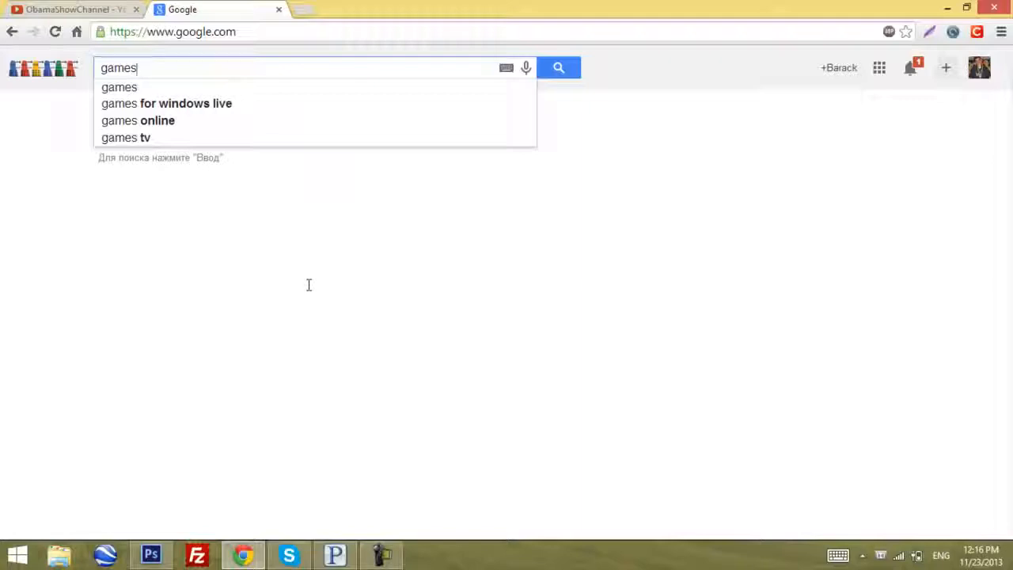
{"action": "type", "text": " png"}
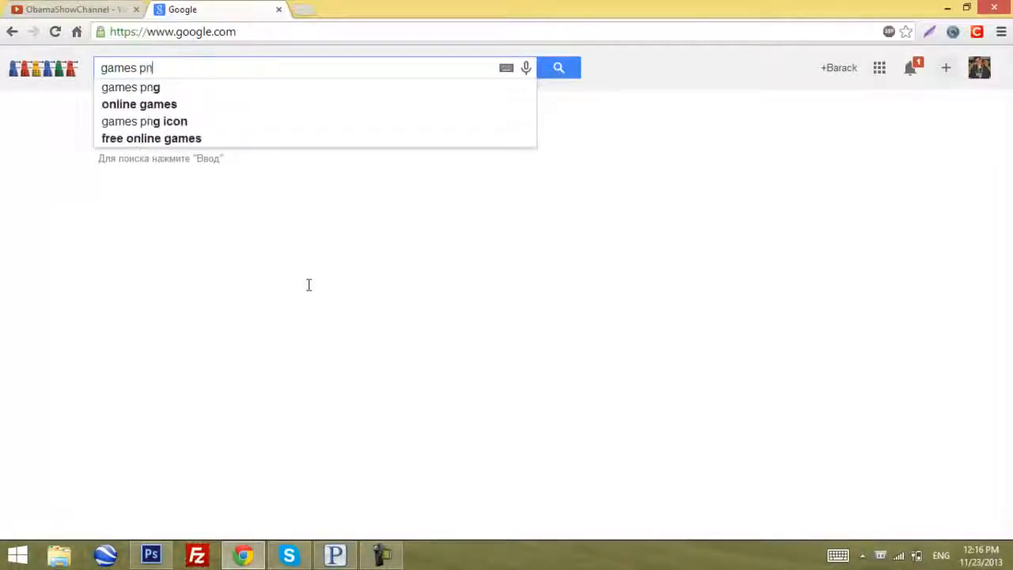
{"action": "key", "text": "Return"}
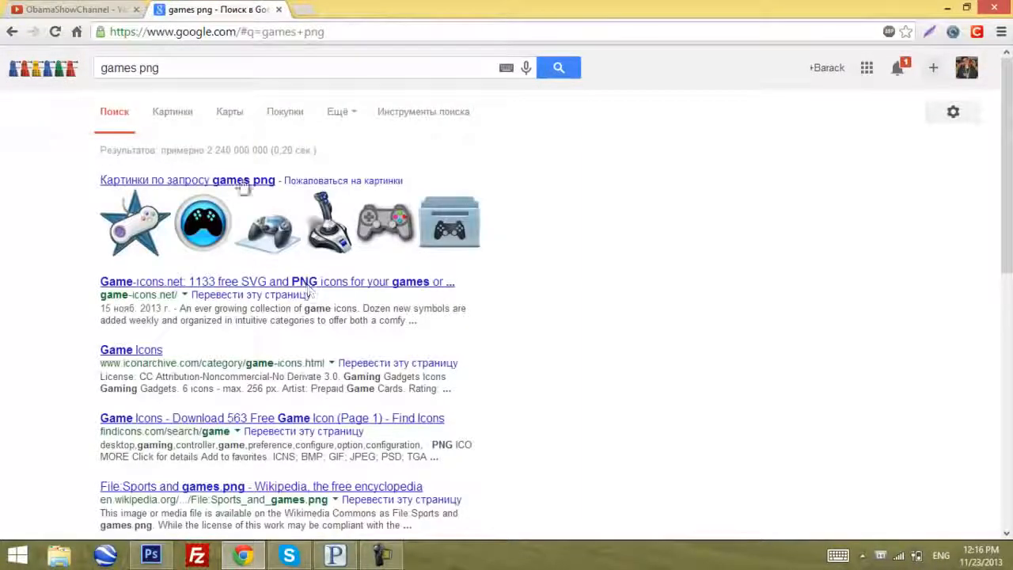
{"action": "left_click", "coordinate": [187, 116]}
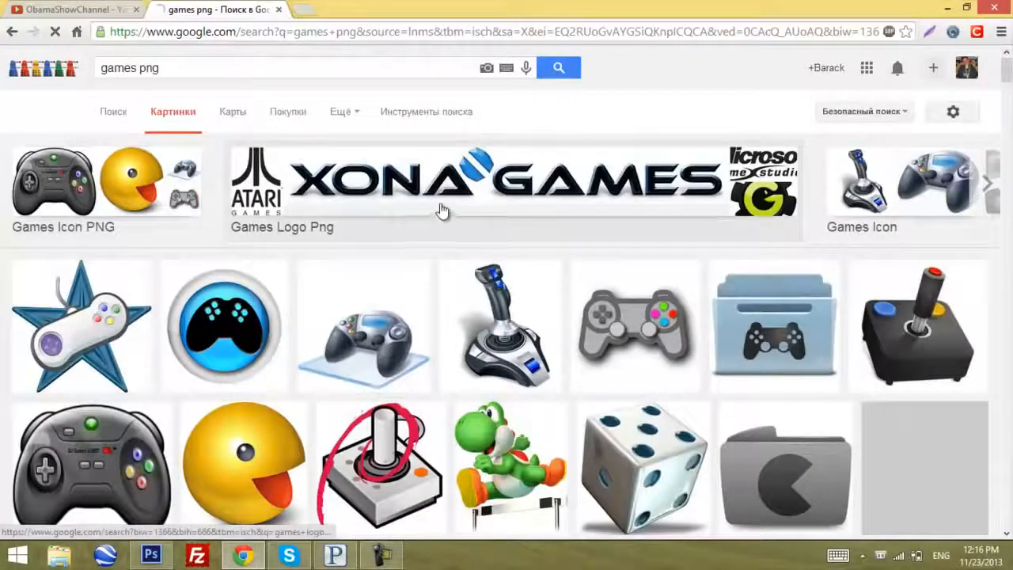
Look through the image results for a game-themed picture that suits the page
{"action": "scroll", "coordinate": [336, 210], "scroll_direction": "down", "scroll_amount": 2}
{"action": "scroll", "coordinate": [337, 210], "scroll_direction": "down", "scroll_amount": 1}
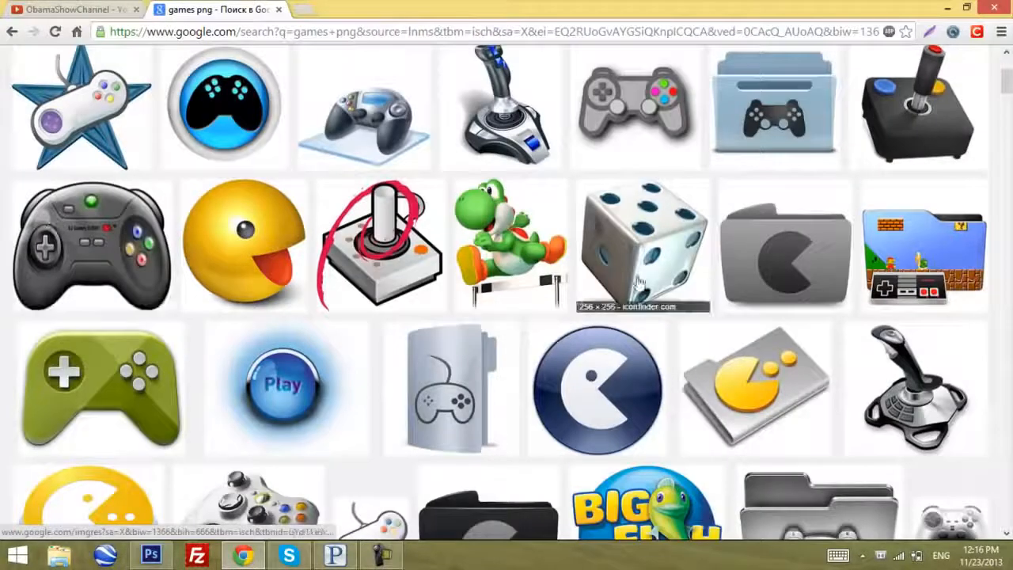
{"action": "scroll", "coordinate": [752, 380], "scroll_direction": "down", "scroll_amount": 2}
{"action": "scroll", "coordinate": [916, 194], "scroll_direction": "up", "scroll_amount": 2}
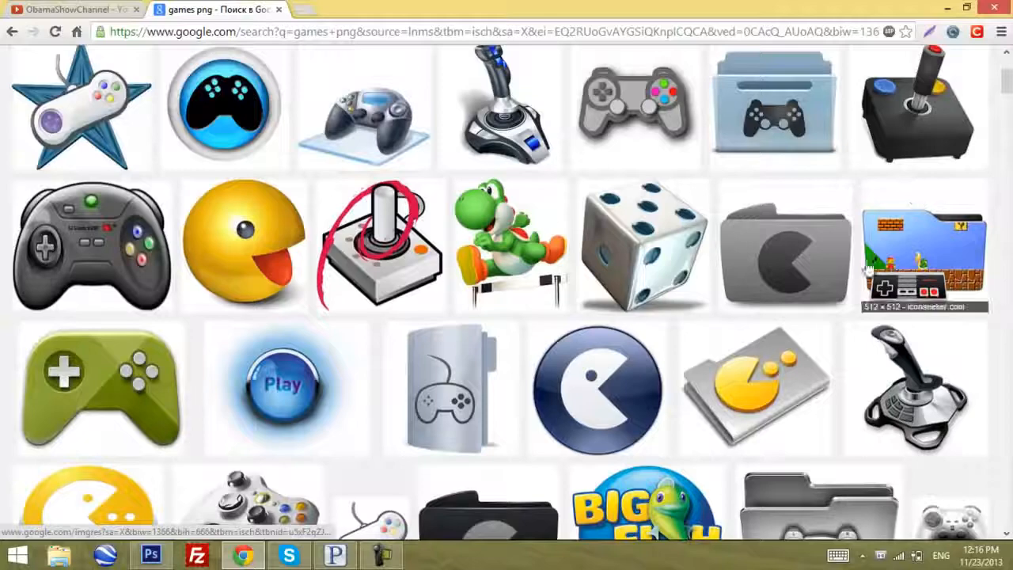
{"action": "scroll", "coordinate": [427, 285], "scroll_direction": "down", "scroll_amount": 1}
{"action": "scroll", "coordinate": [23, 273], "scroll_direction": "down", "scroll_amount": 1}
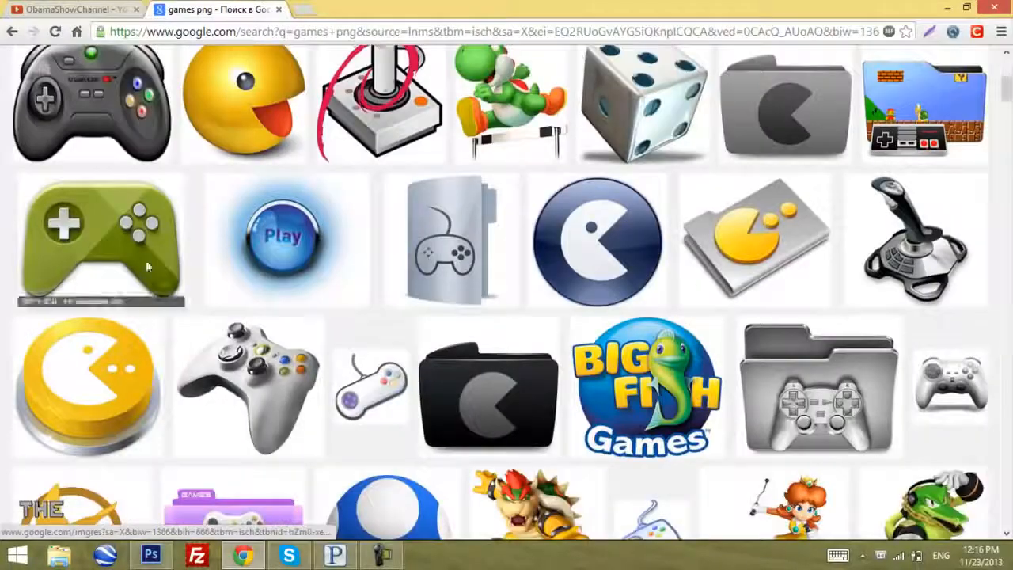
{"action": "scroll", "coordinate": [260, 272], "scroll_direction": "down", "scroll_amount": 2}
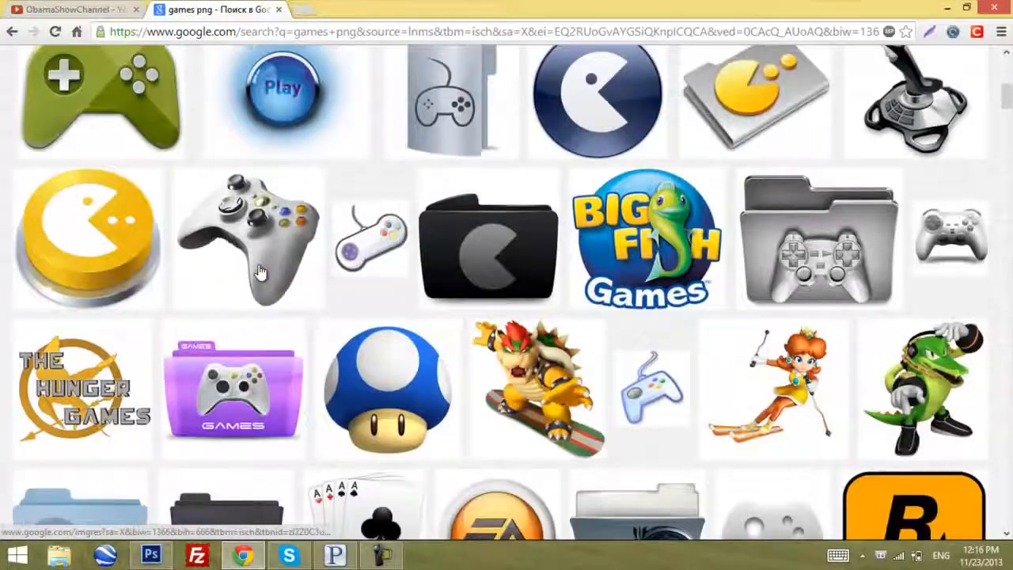
{"action": "scroll", "coordinate": [259, 271], "scroll_direction": "down", "scroll_amount": 4}
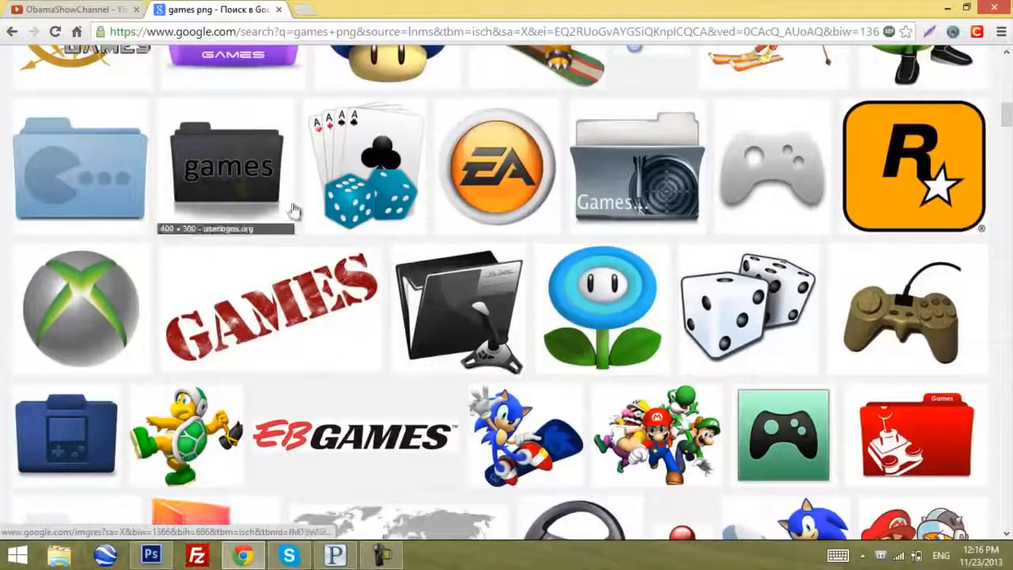
{"action": "scroll", "coordinate": [226, 190], "scroll_direction": "down", "scroll_amount": 2}
{"action": "scroll", "coordinate": [705, 301], "scroll_direction": "down", "scroll_amount": 3}
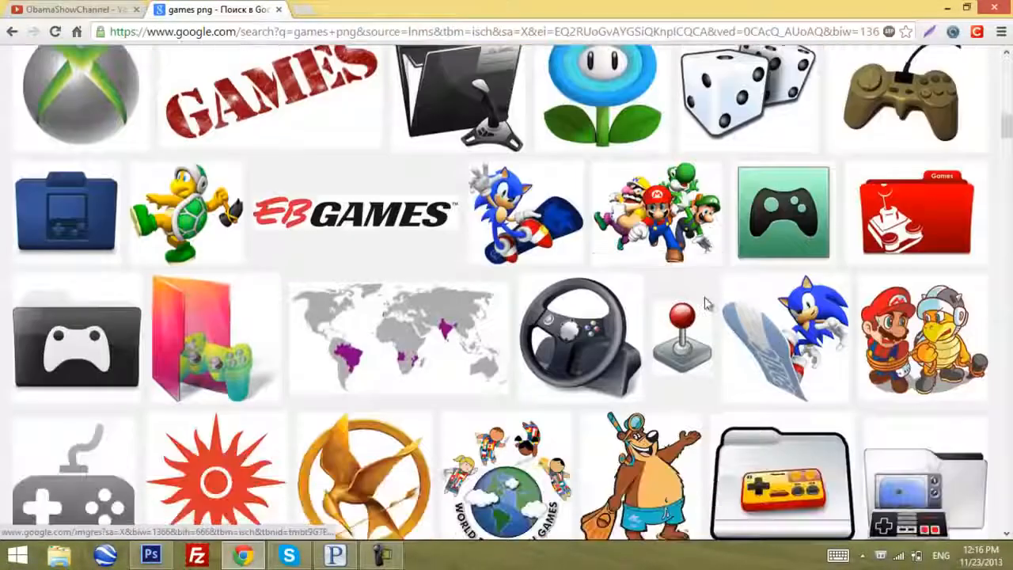
{"action": "scroll", "coordinate": [707, 303], "scroll_direction": "down", "scroll_amount": 2}
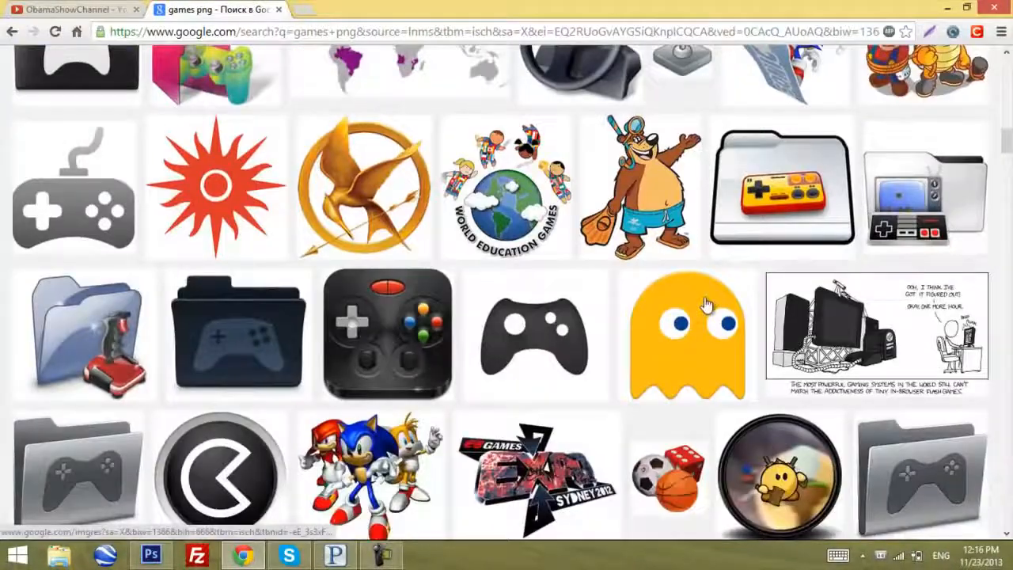
{"action": "scroll", "coordinate": [892, 338], "scroll_direction": "down", "scroll_amount": 1}
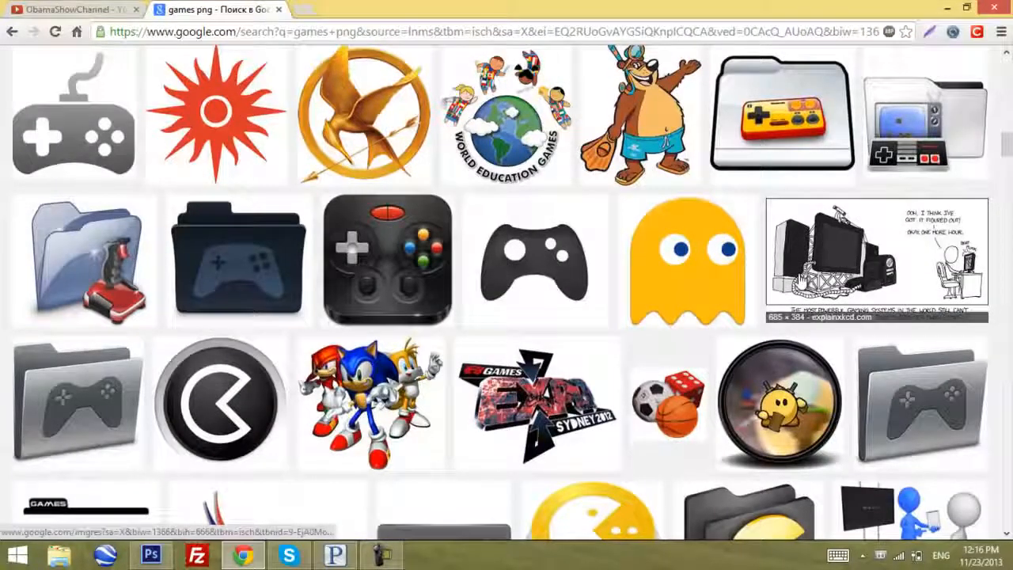
Open the explain xkcd flash games comic at full size and save it to the Desktop as the PNG image flash_games
{"action": "left_click", "coordinate": [801, 281]}
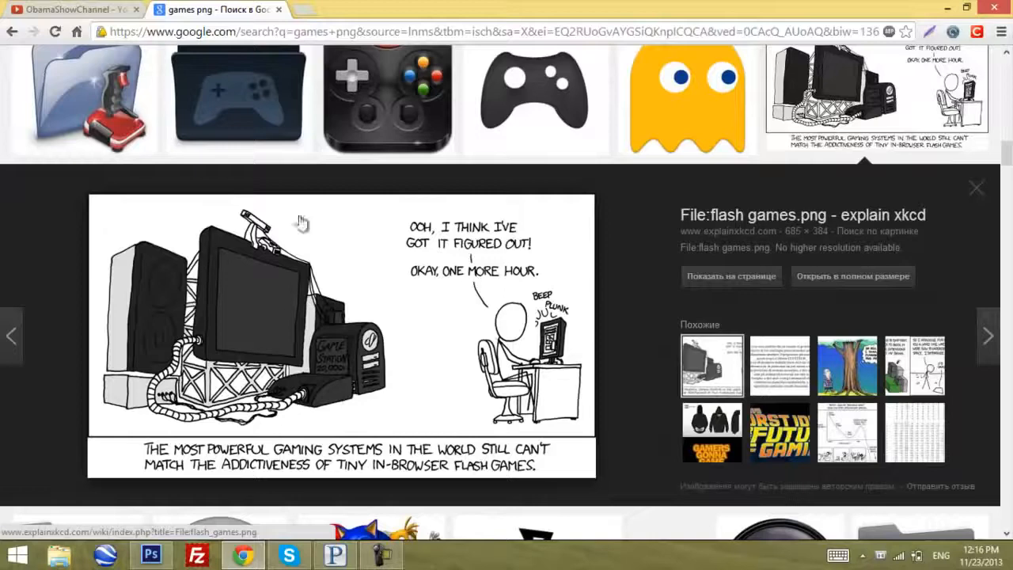
{"action": "left_click", "coordinate": [854, 276]}
{"action": "right_click", "coordinate": [96, 171]}
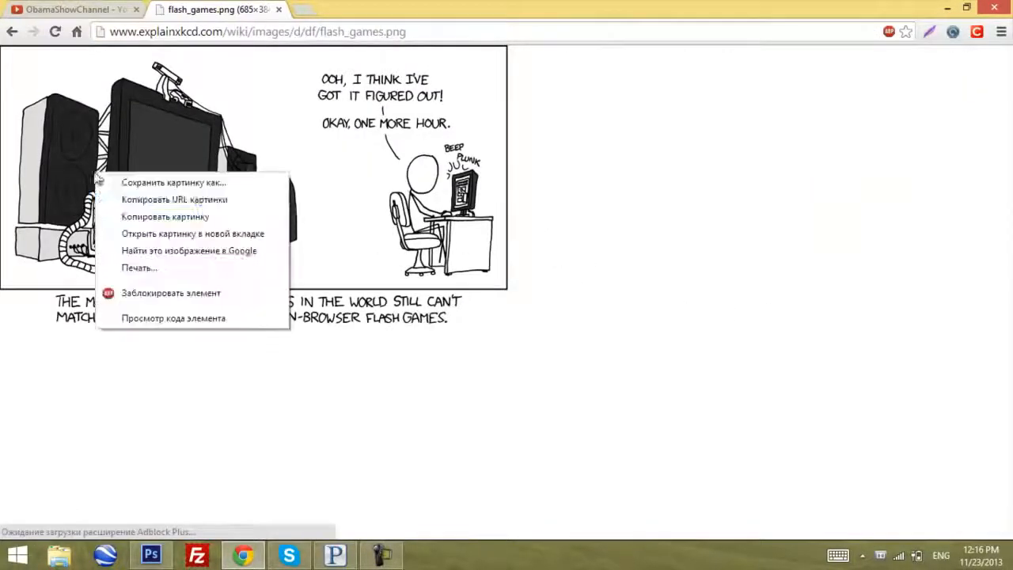
{"action": "left_click", "coordinate": [134, 183]}
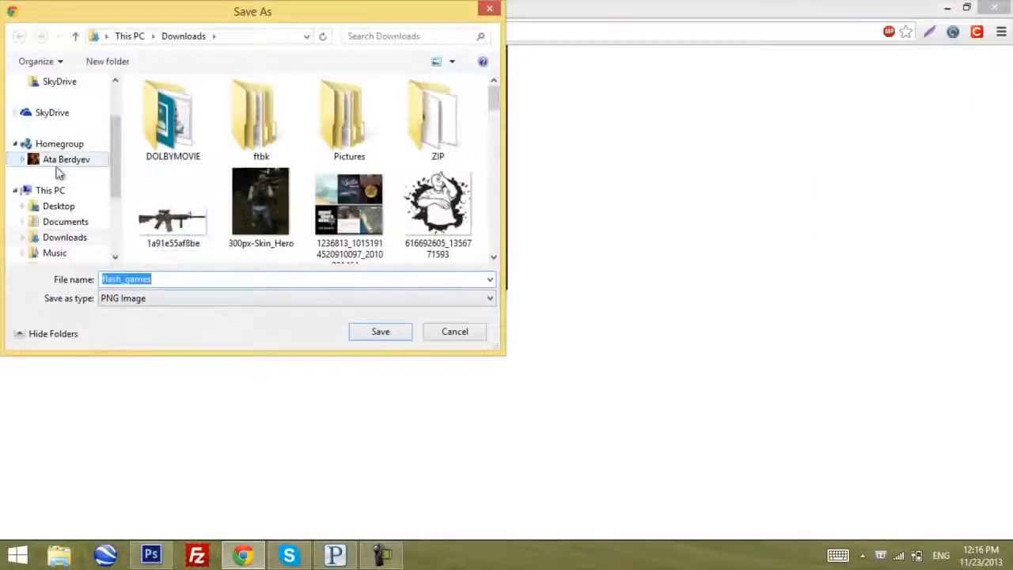
{"action": "left_click", "coordinate": [60, 206]}
{"action": "left_click", "coordinate": [380, 332]}
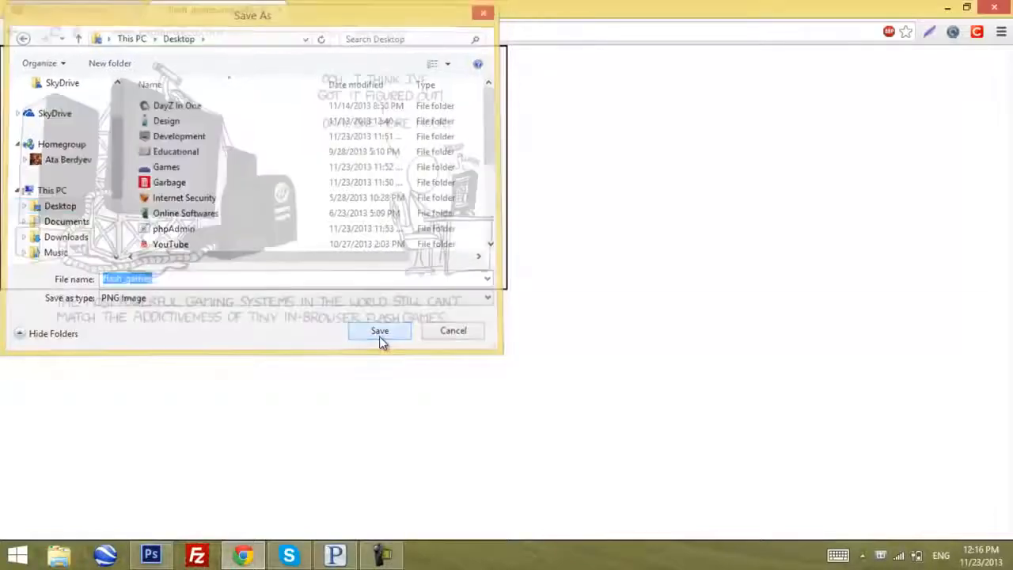
Go to the desktop and open the flash_games image with Adobe Photoshop CS6
{"action": "left_click", "coordinate": [252, 559]}
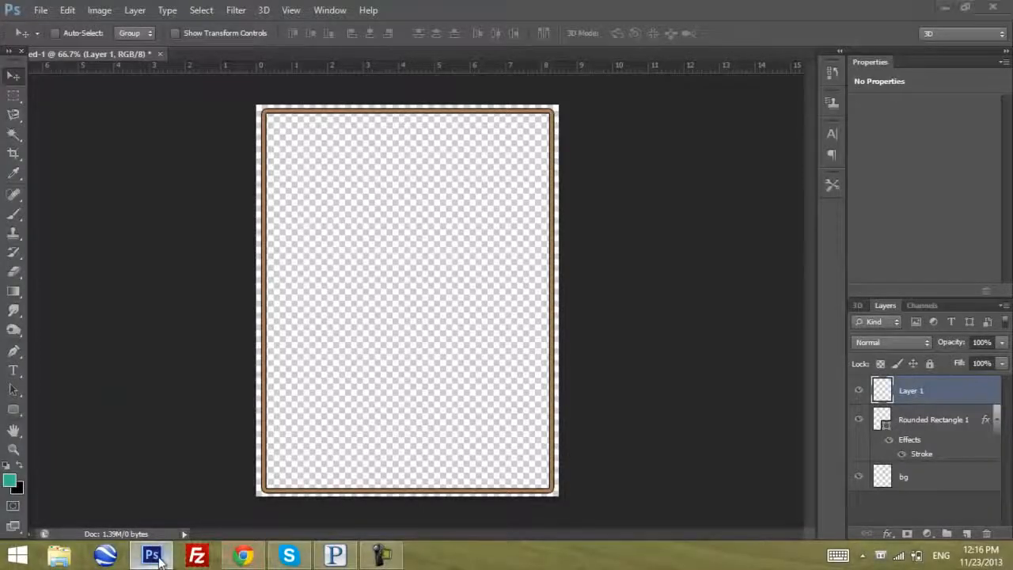
{"action": "left_click", "coordinate": [160, 559]}
{"action": "left_click", "coordinate": [72, 32]}
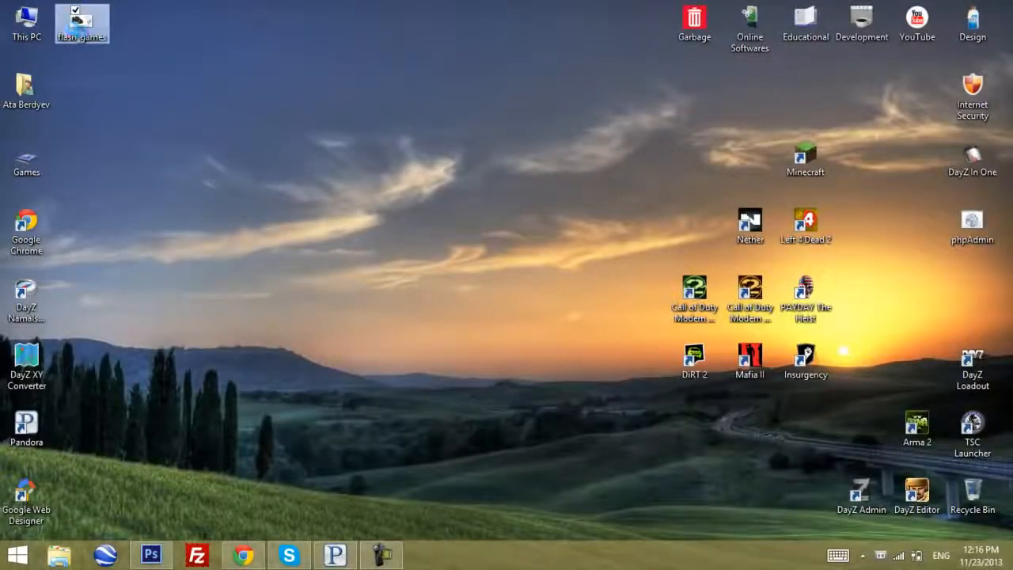
{"action": "right_click", "coordinate": [72, 30]}
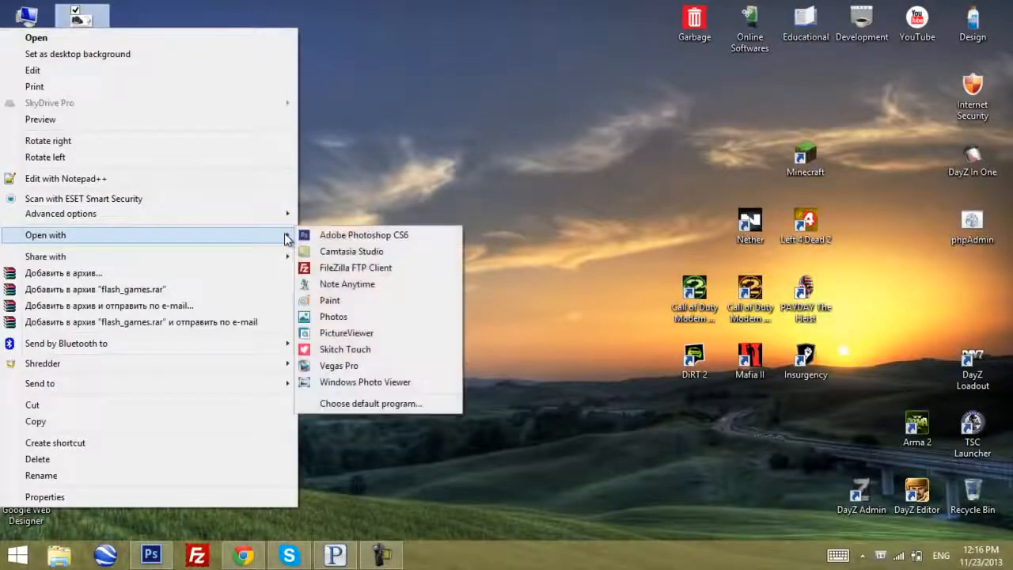
{"action": "left_click", "coordinate": [325, 233]}
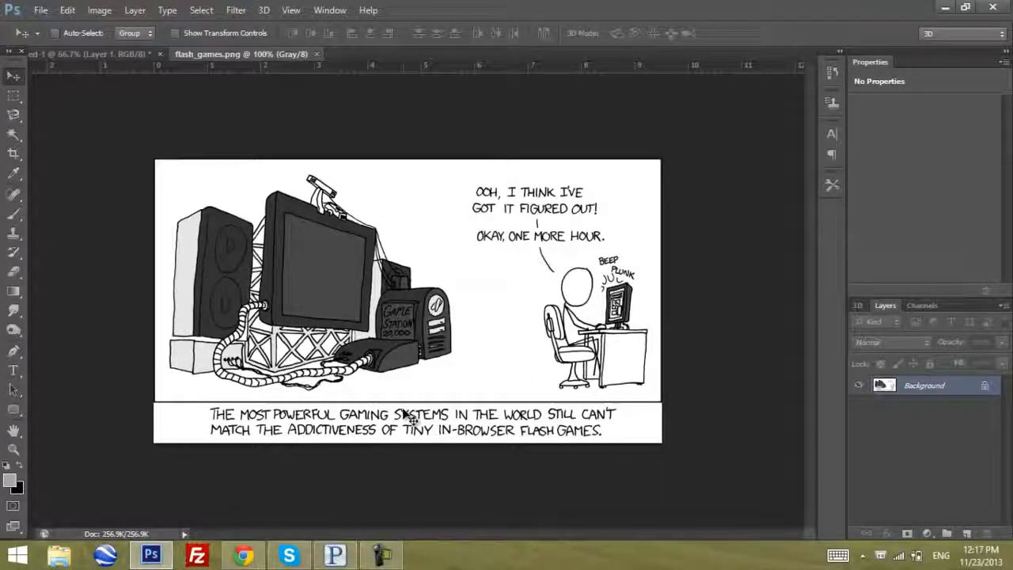
Convert the comic's locked Background into a regular layer with the default settings
{"action": "double_click", "coordinate": [941, 391]}
{"action": "left_click_drag", "start_coordinate": [554, 198], "coordinate": [556, 211]}
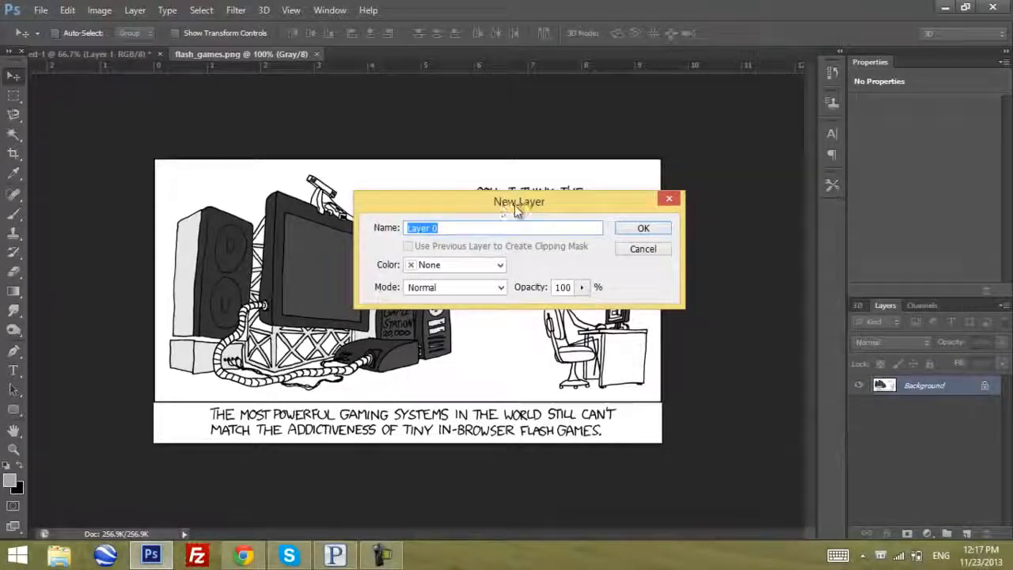
{"action": "left_click", "coordinate": [643, 229]}
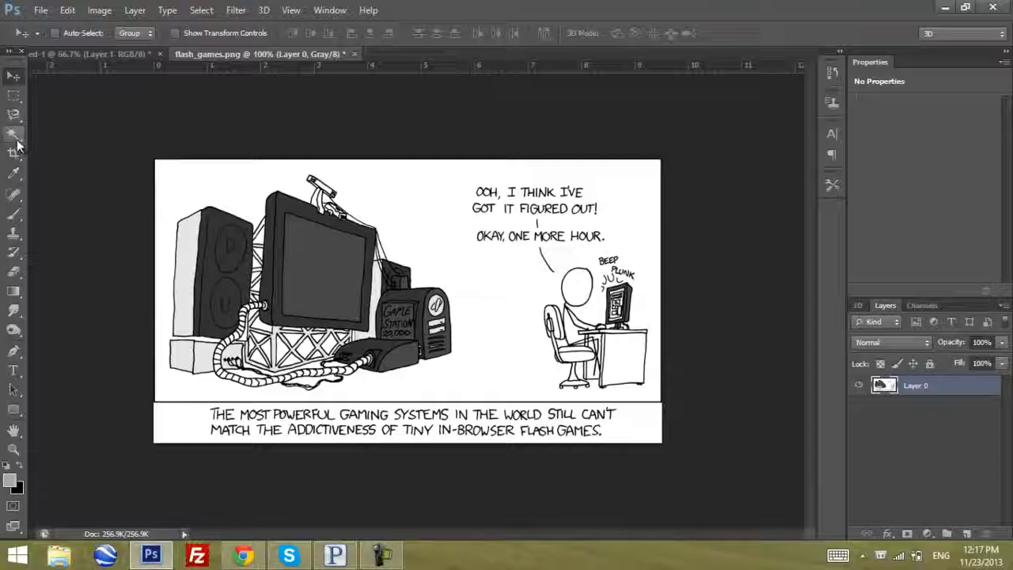
Select the white area around the comic drawings with the Magic Wand, delete it and clear the selection
{"action": "left_click_drag", "start_coordinate": [15, 138], "coordinate": [58, 147]}
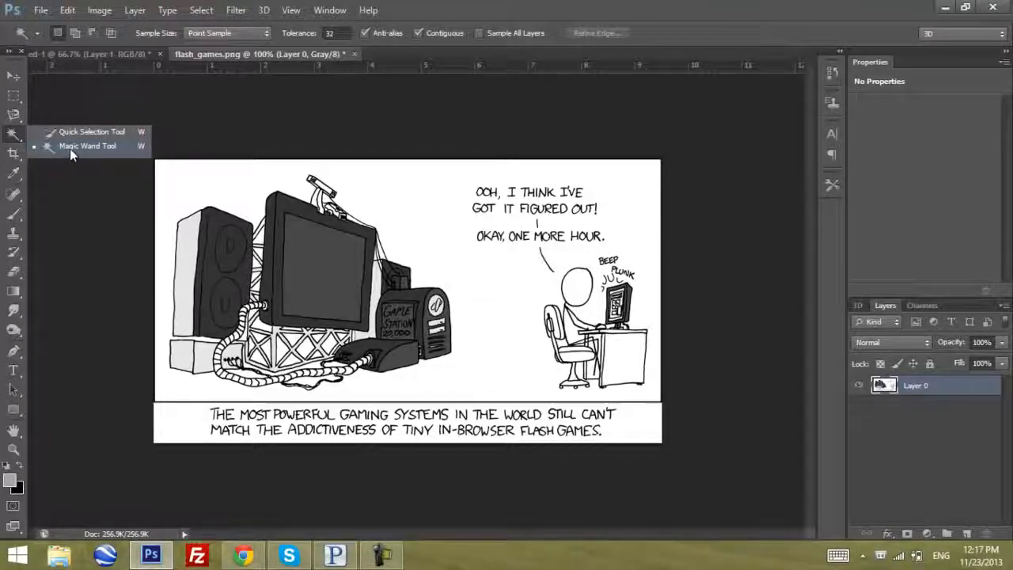
{"action": "left_click", "coordinate": [71, 147]}
{"action": "left_click", "coordinate": [430, 215]}
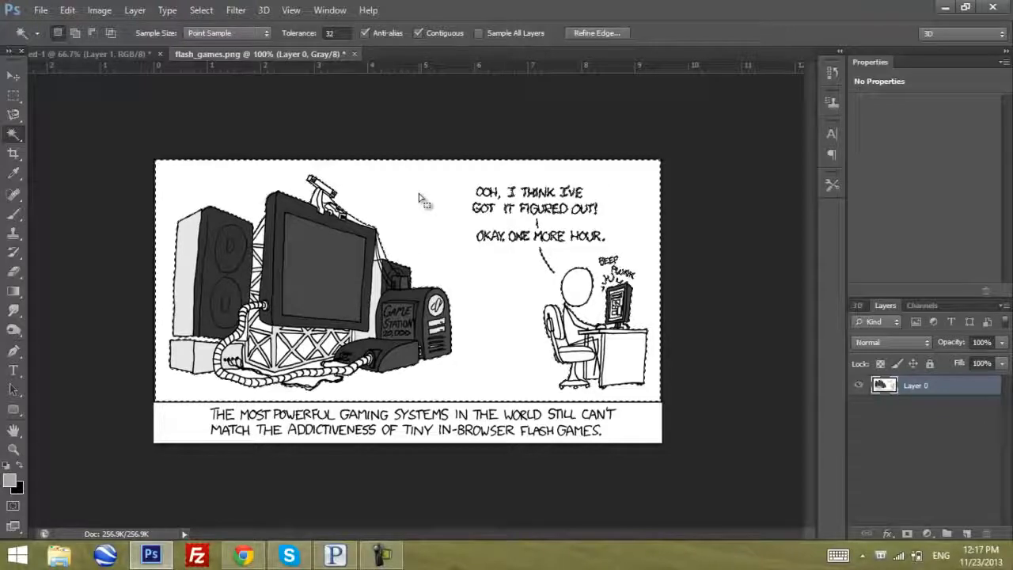
{"action": "key", "text": "Delete"}
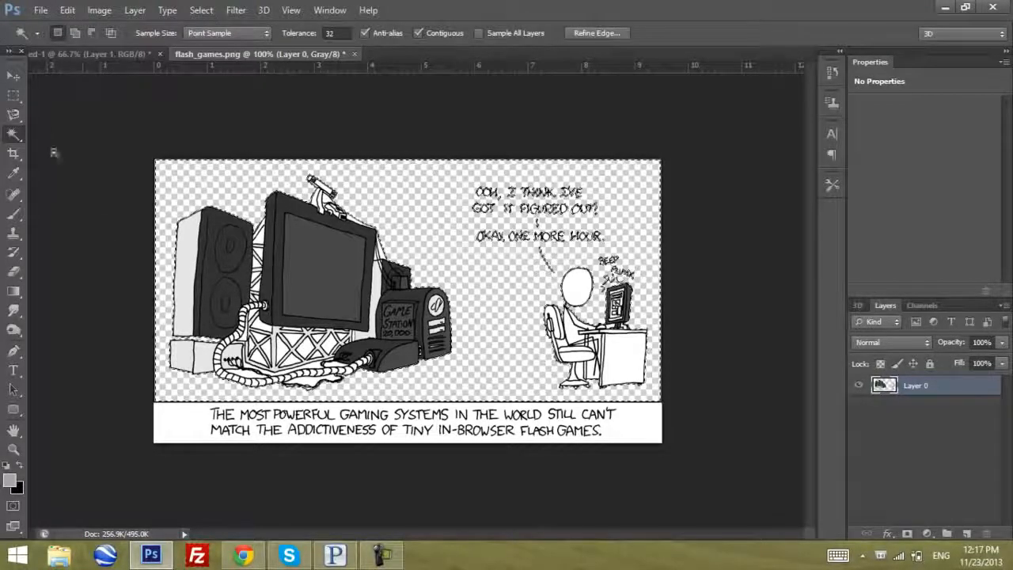
{"action": "key", "text": "ctrl+d"}
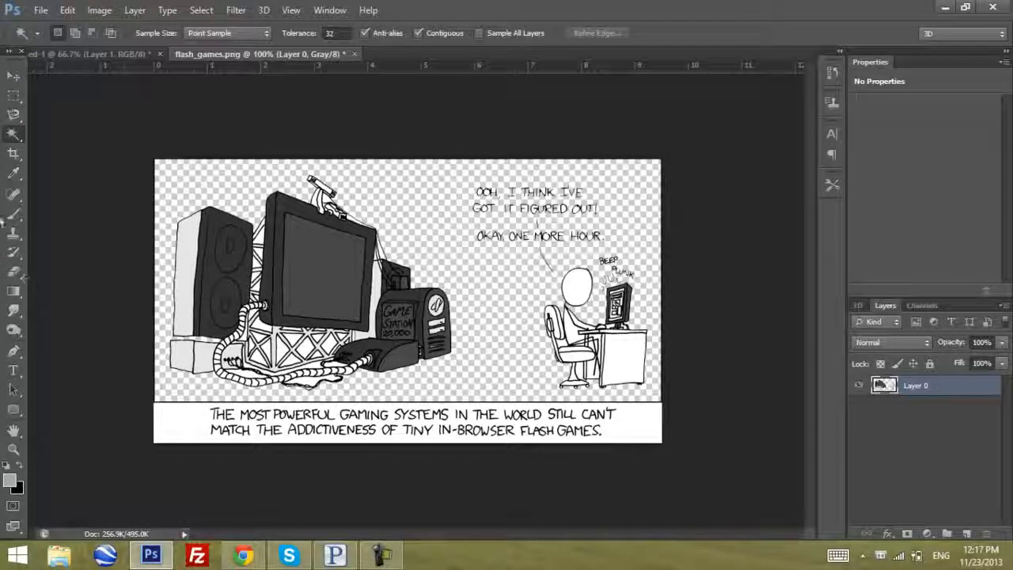
Erase the speech text, the figure at the desk and the caption with a 72 px Eraser, keeping only the large gaming system
{"action": "left_click", "coordinate": [14, 270]}
{"action": "right_click", "coordinate": [421, 291]}
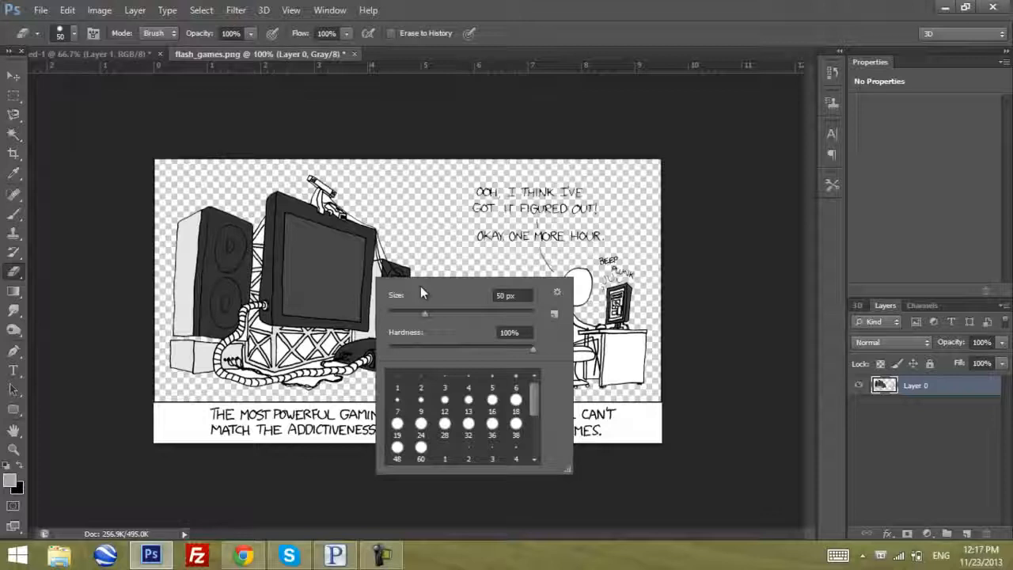
{"action": "left_click", "coordinate": [443, 315]}
{"action": "mouse_move", "coordinate": [462, 223]}
{"action": "left_mouse_down"}
{"action": "mouse_move", "coordinate": [539, 249]}
{"action": "mouse_move", "coordinate": [526, 153]}
{"action": "mouse_move", "coordinate": [578, 256]}
{"action": "mouse_move", "coordinate": [605, 230]}
{"action": "mouse_move", "coordinate": [603, 202]}
{"action": "mouse_move", "coordinate": [529, 160]}
{"action": "mouse_move", "coordinate": [136, 162]}
{"action": "mouse_move", "coordinate": [152, 215]}
{"action": "mouse_move", "coordinate": [137, 381]}
{"action": "mouse_move", "coordinate": [215, 388]}
{"action": "left_mouse_up"}
{"action": "key", "text": "ctrl+z"}
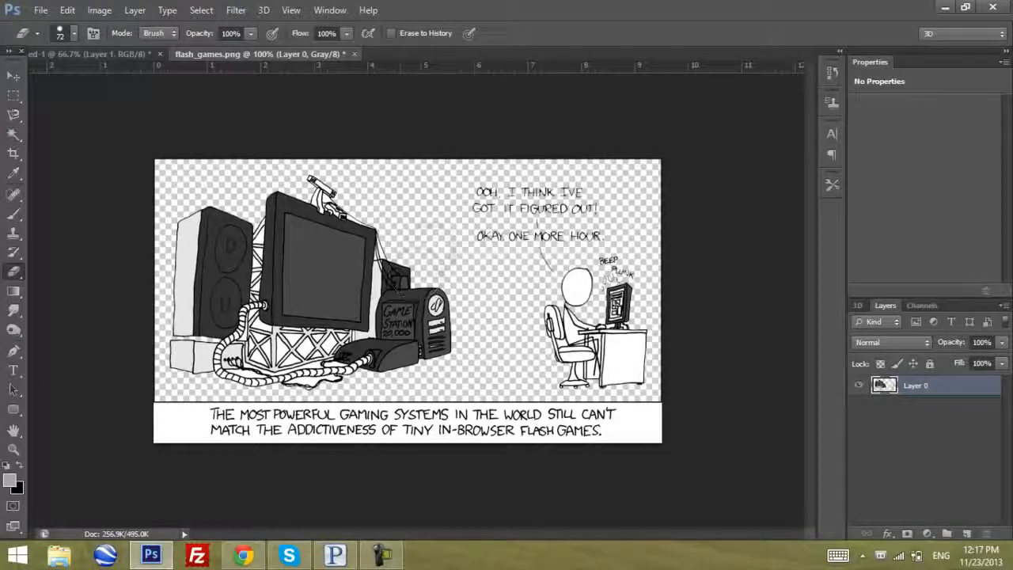
{"action": "mouse_move", "coordinate": [475, 229]}
{"action": "left_mouse_down"}
{"action": "mouse_move", "coordinate": [572, 297]}
{"action": "mouse_move", "coordinate": [588, 180]}
{"action": "mouse_move", "coordinate": [637, 176]}
{"action": "mouse_move", "coordinate": [623, 343]}
{"action": "mouse_move", "coordinate": [601, 419]}
{"action": "mouse_move", "coordinate": [554, 312]}
{"action": "mouse_move", "coordinate": [559, 417]}
{"action": "mouse_move", "coordinate": [184, 410]}
{"action": "mouse_move", "coordinate": [610, 453]}
{"action": "mouse_move", "coordinate": [652, 422]}
{"action": "mouse_move", "coordinate": [651, 175]}
{"action": "mouse_move", "coordinate": [230, 163]}
{"action": "mouse_move", "coordinate": [162, 167]}
{"action": "mouse_move", "coordinate": [153, 297]}
{"action": "mouse_move", "coordinate": [130, 360]}
{"action": "mouse_move", "coordinate": [159, 411]}
{"action": "left_mouse_up"}
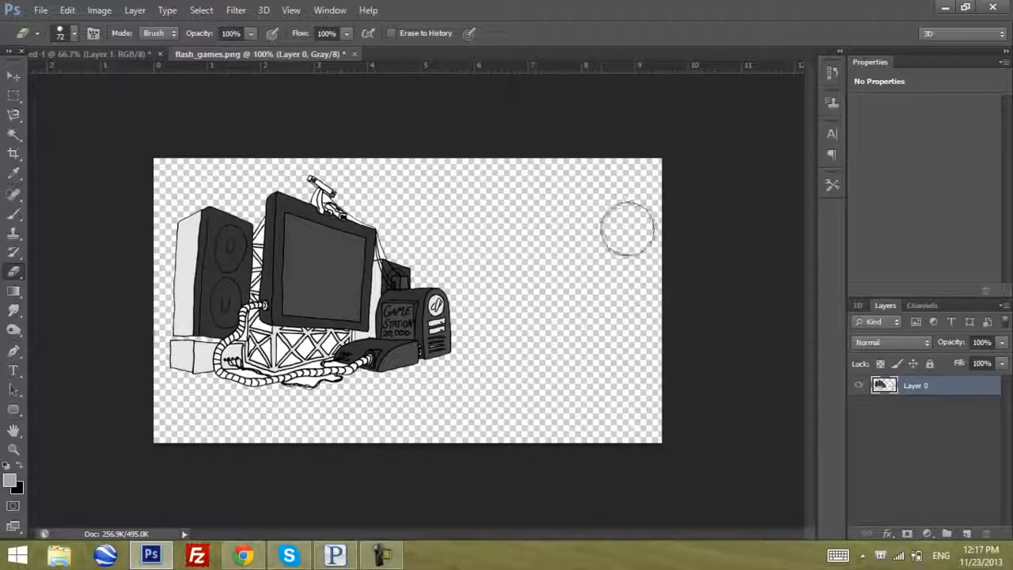
Copy the entire cut-out gaming system picture from flash_games.png and paste it into the bordered page document
{"action": "left_click", "coordinate": [14, 77]}
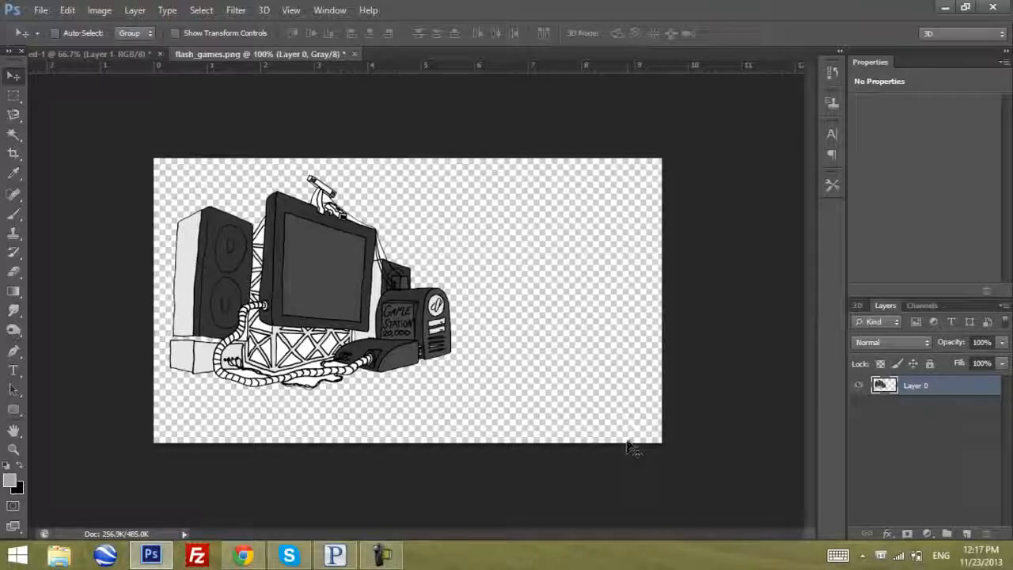
{"action": "key", "text": "ctrl+a"}
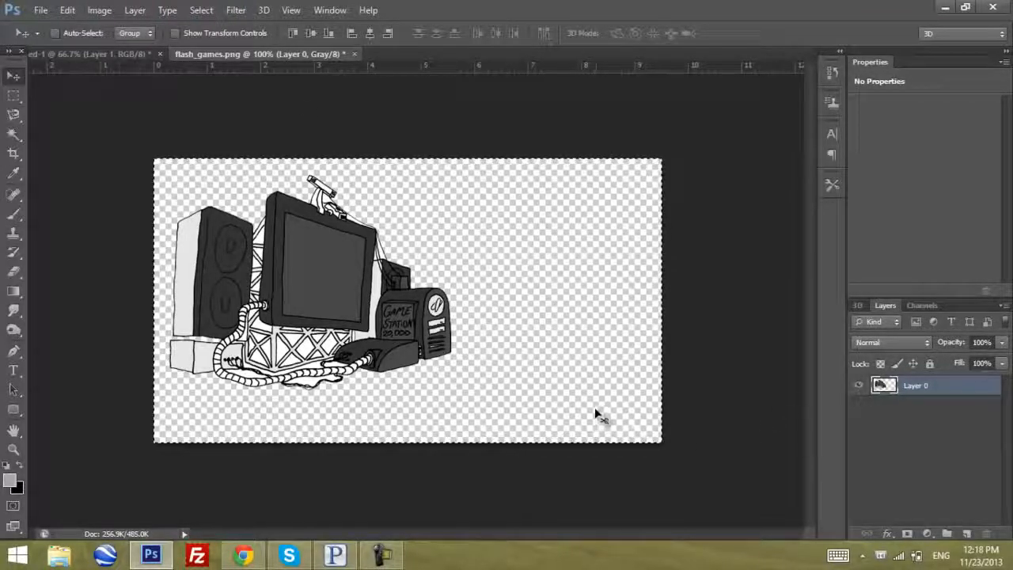
{"action": "left_click", "coordinate": [80, 57]}
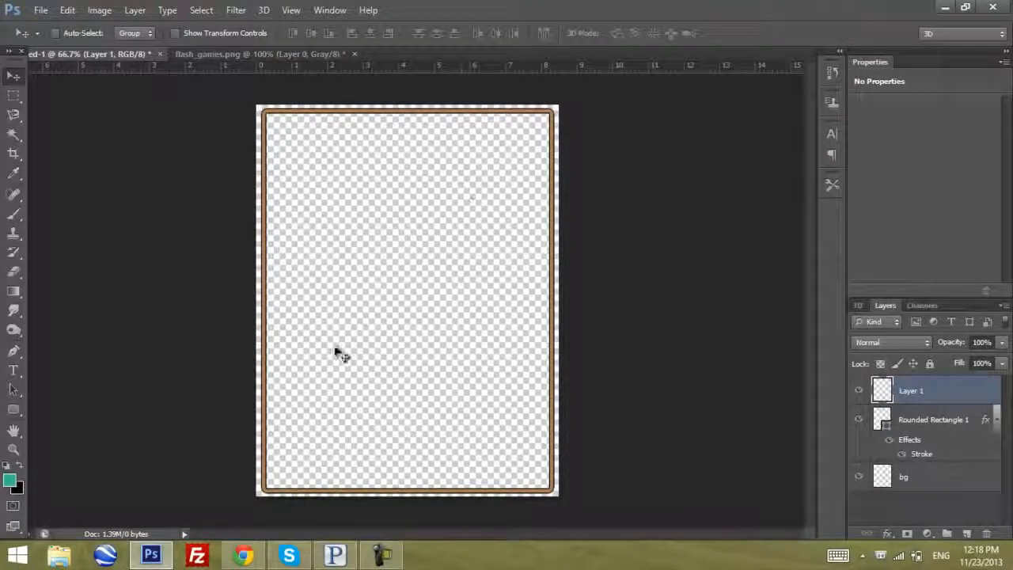
{"action": "left_click", "coordinate": [67, 11]}
{"action": "left_click", "coordinate": [65, 12]}
{"action": "left_click", "coordinate": [93, 11]}
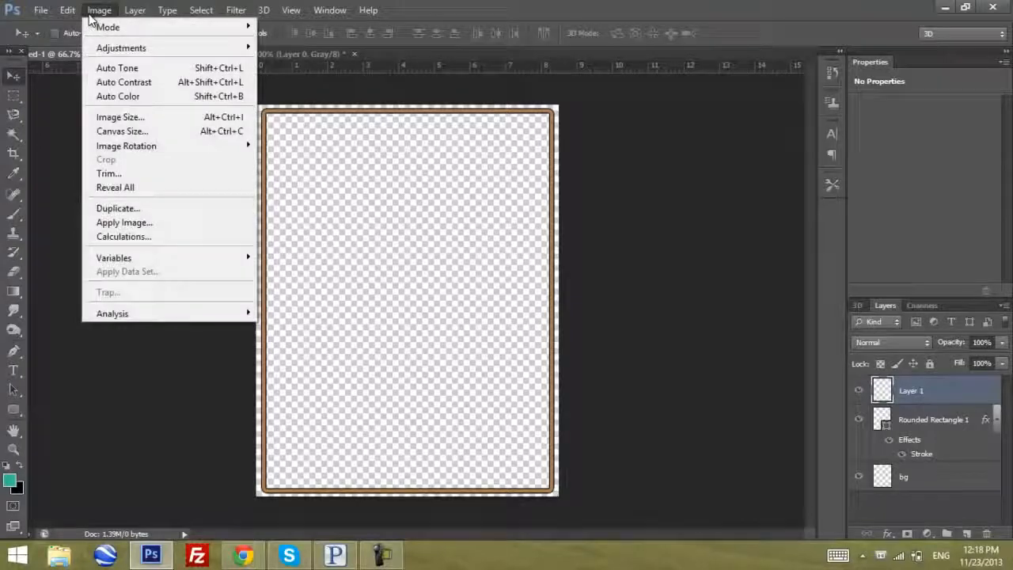
{"action": "mouse_move", "coordinate": [60, 10]}
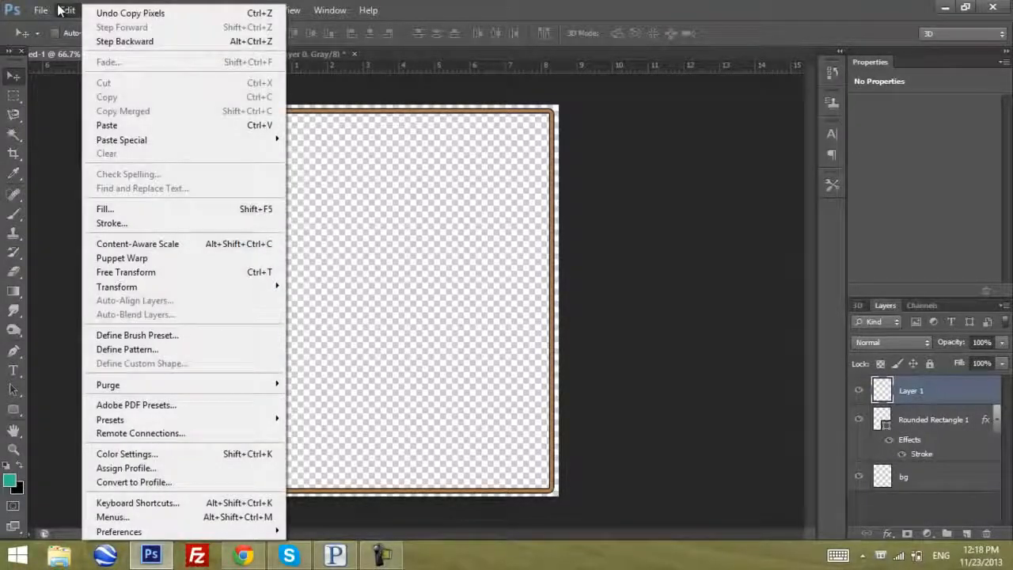
{"action": "left_click", "coordinate": [60, 10]}
{"action": "left_click", "coordinate": [64, 9]}
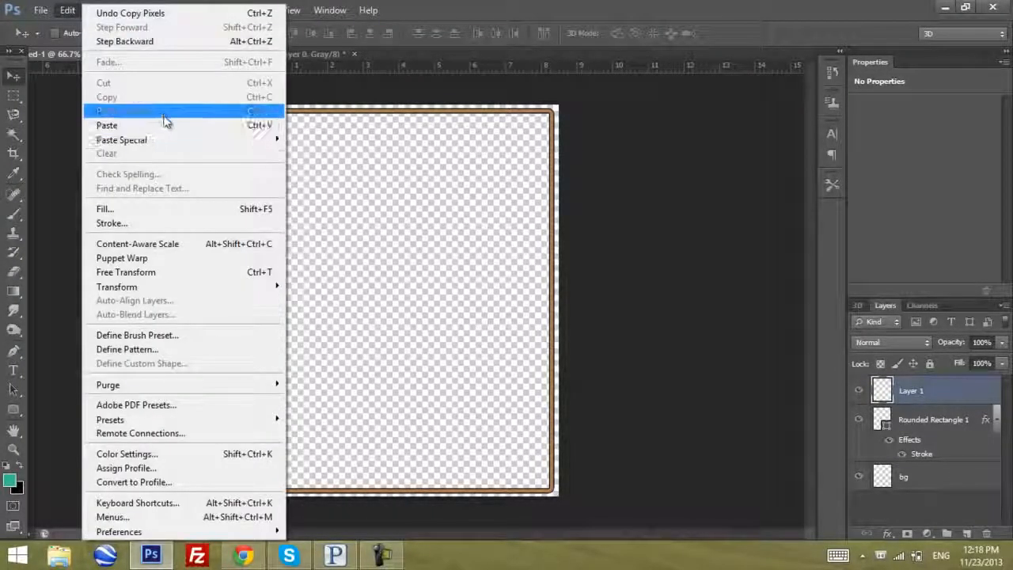
{"action": "left_click", "coordinate": [170, 123]}
Place the pasted picture in the upper half of the page and scale it down slightly with Free Transform
{"action": "left_click_drag", "start_coordinate": [407, 366], "coordinate": [450, 332]}
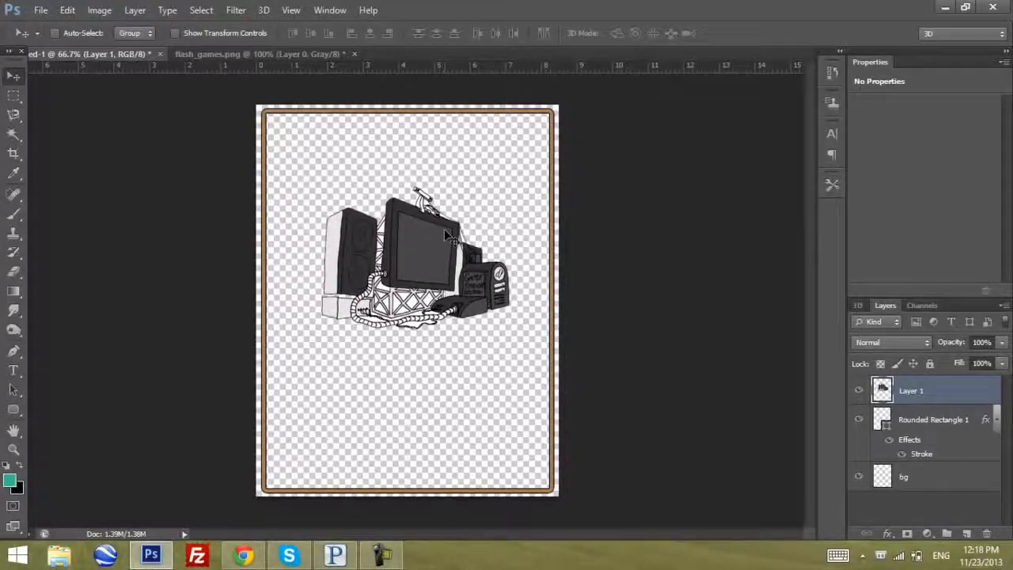
{"action": "key", "text": "ctrl+plus"}
{"action": "key", "text": "ctrl+minus"}
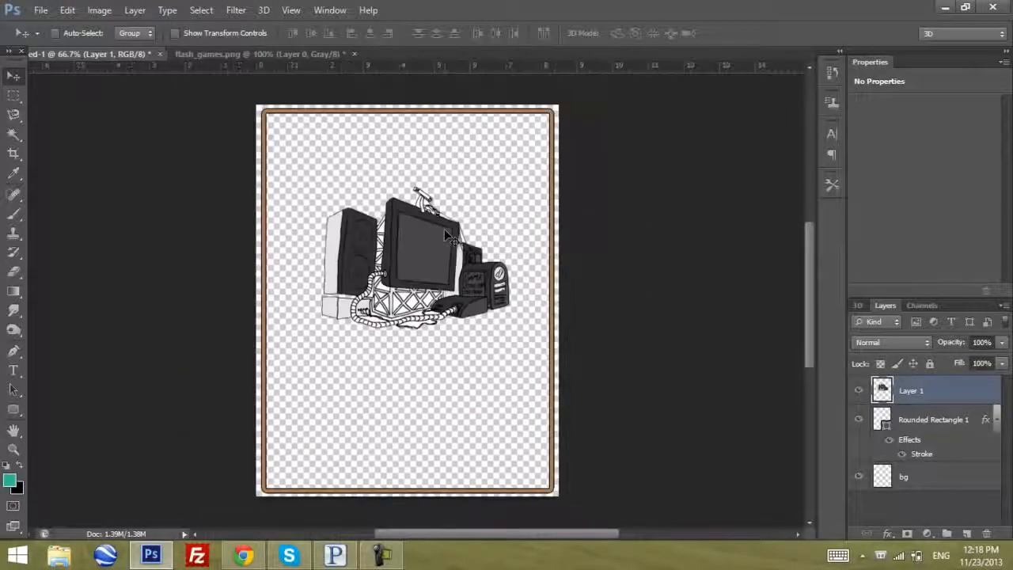
{"action": "left_click_drag", "start_coordinate": [445, 231], "coordinate": [445, 216]}
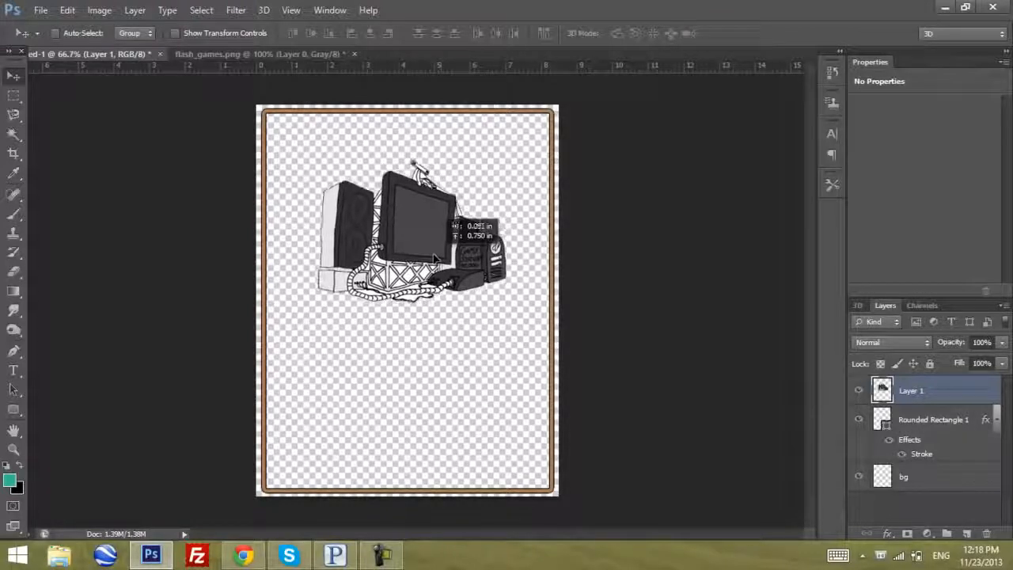
{"action": "key", "text": "ctrl+t"}
{"action": "left_click_drag", "start_coordinate": [618, 164], "coordinate": [583, 184]}
{"action": "key", "text": "Return"}
{"action": "mouse_move", "coordinate": [429, 220]}
{"action": "left_mouse_down"}
{"action": "mouse_move", "coordinate": [448, 235]}
{"action": "mouse_move", "coordinate": [408, 220]}
{"action": "mouse_move", "coordinate": [433, 238]}
{"action": "mouse_move", "coordinate": [419, 236]}
{"action": "left_mouse_up"}
Rename the picture's layer as main.logo and shift the picture slightly toward the page's centre
{"action": "double_click", "coordinate": [911, 391]}
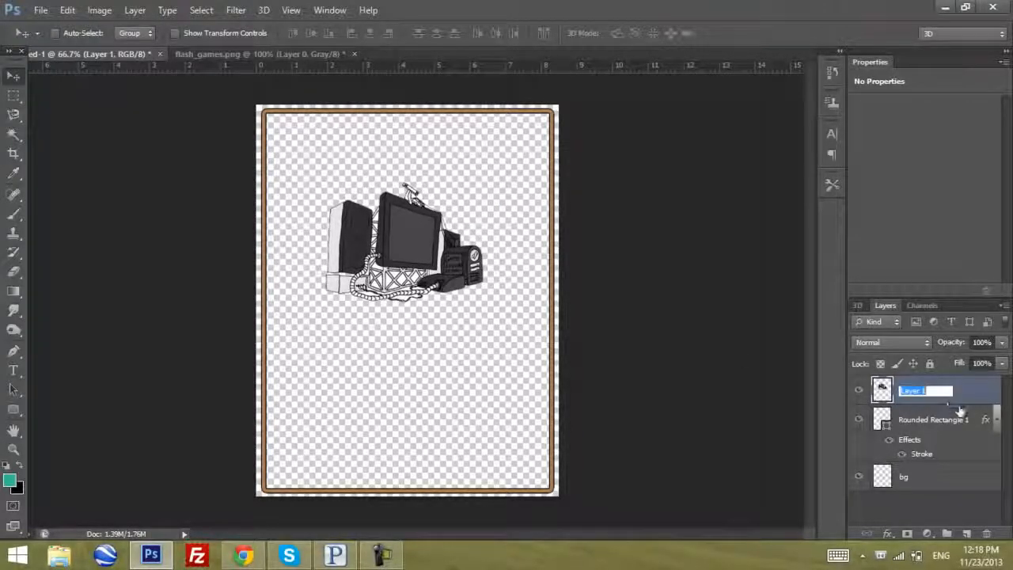
{"action": "type", "text": "main.loho"}
{"action": "key", "text": "Return"}
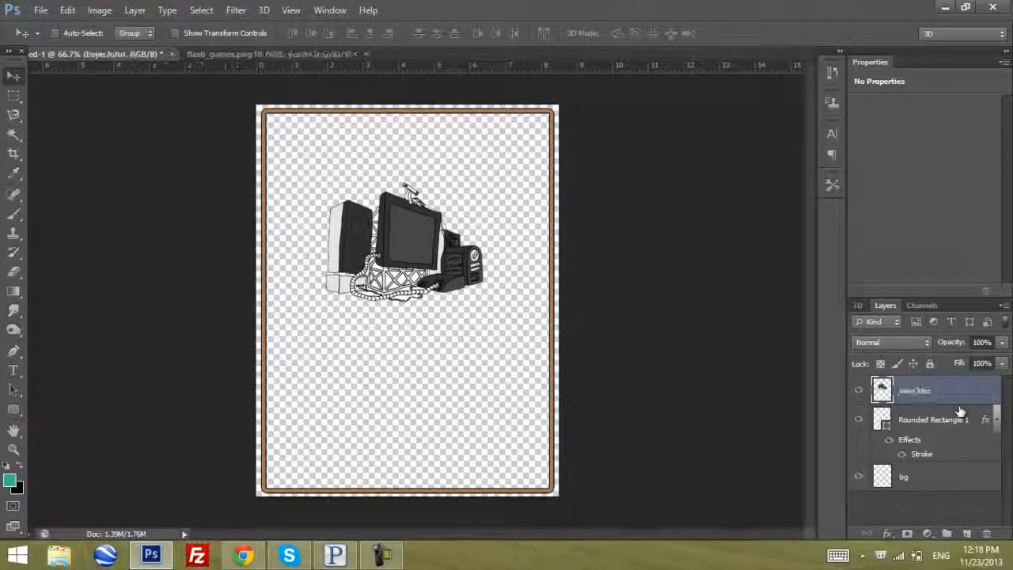
{"action": "double_click", "coordinate": [931, 392]}
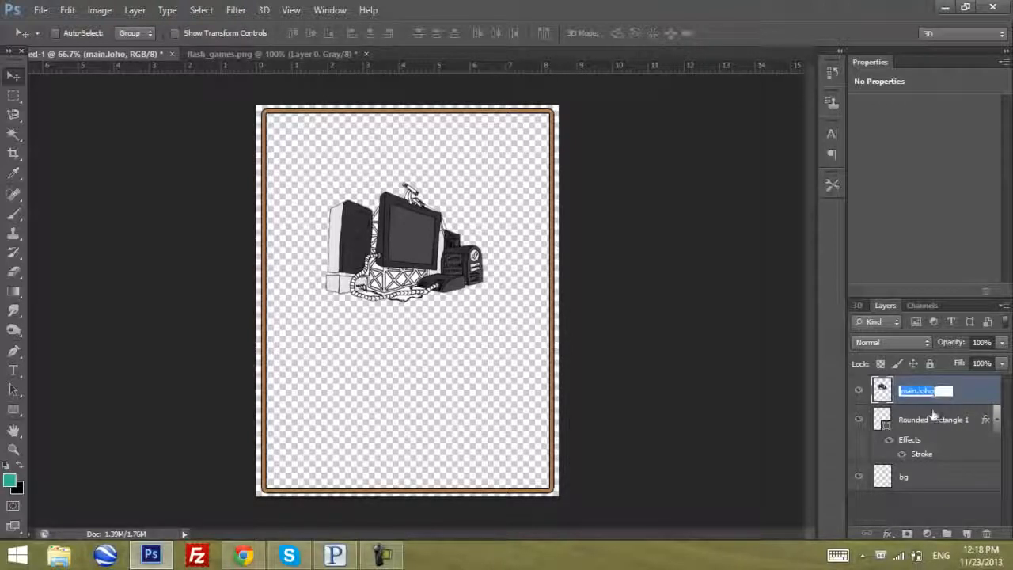
{"action": "key", "text": "Right"}
{"action": "type", "text": "go"}
{"action": "key", "text": "Return"}
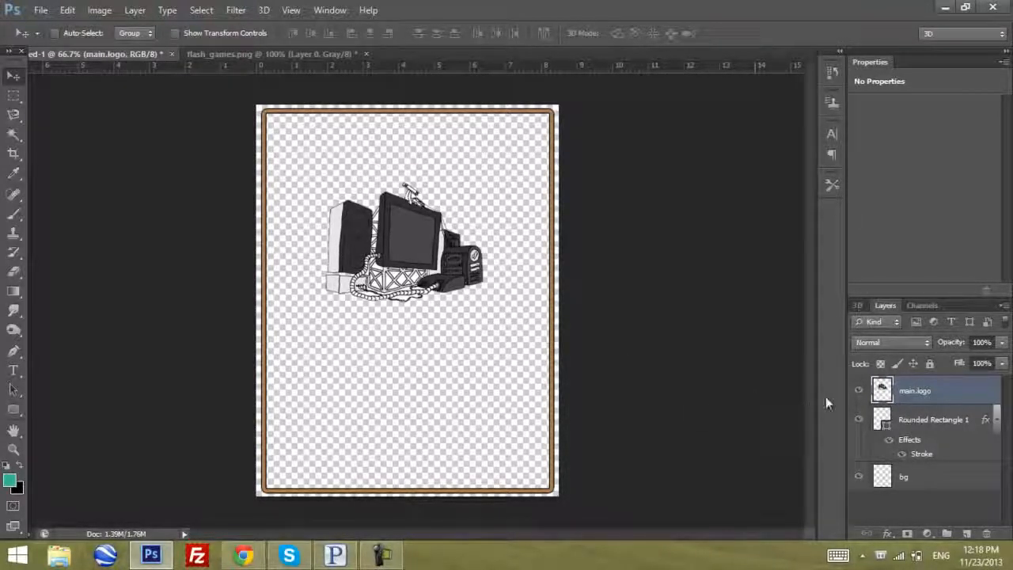
{"action": "left_click_drag", "start_coordinate": [498, 296], "coordinate": [510, 308]}
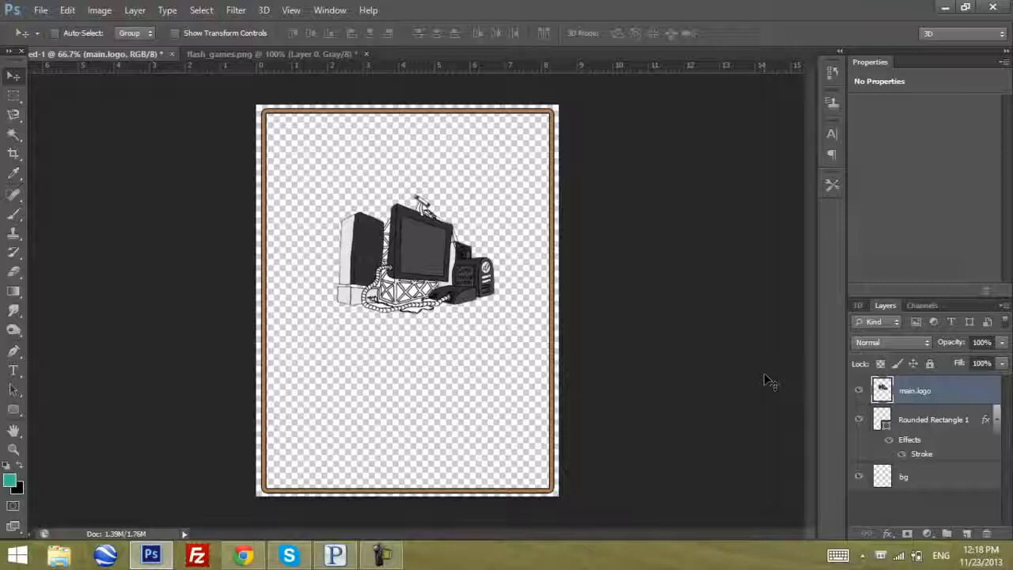
Add a new layer and start a text line near the page's top with the Type tool in 72 pt Fixedsys, colour c5c5c5
{"action": "left_click", "coordinate": [969, 533]}
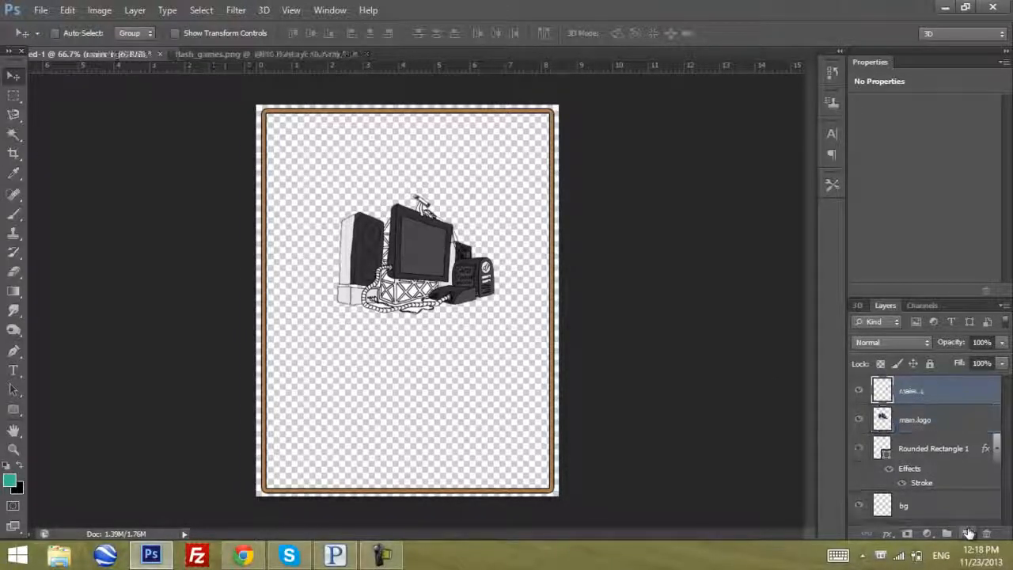
{"action": "left_click", "coordinate": [14, 371]}
{"action": "left_click", "coordinate": [401, 231]}
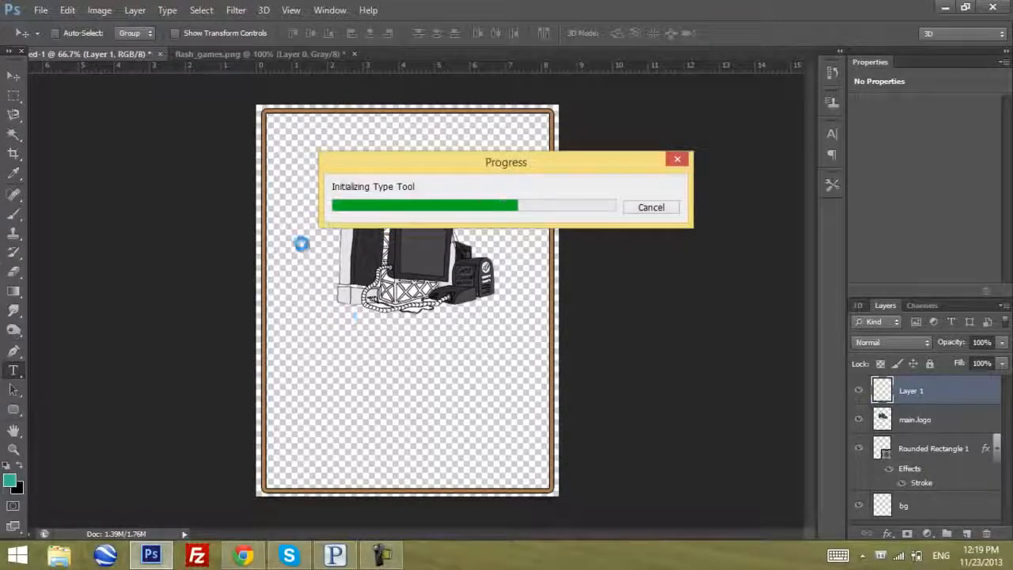
{"action": "left_click", "coordinate": [156, 33]}
{"action": "left_click", "coordinate": [157, 32]}
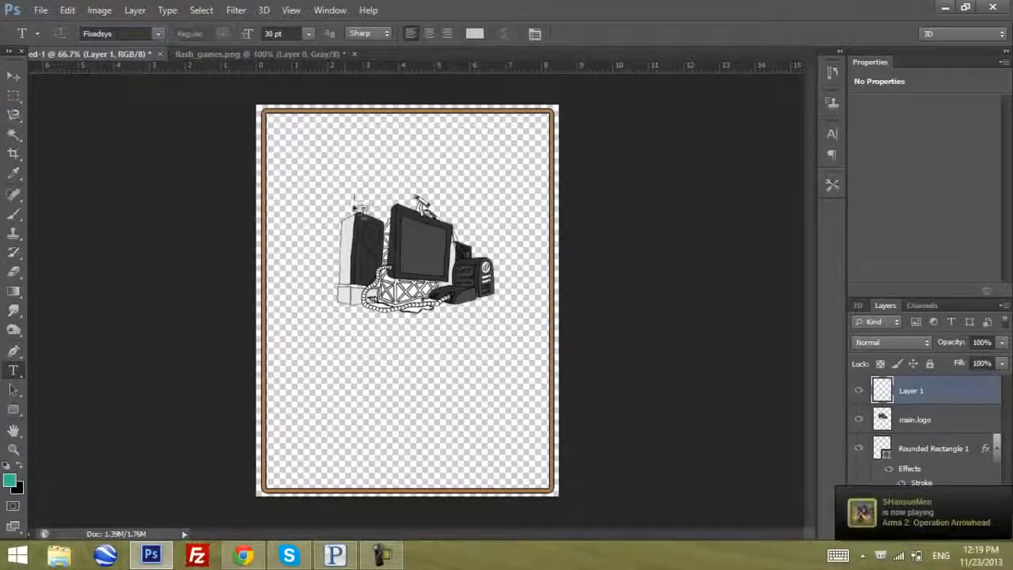
{"action": "left_click", "coordinate": [307, 161]}
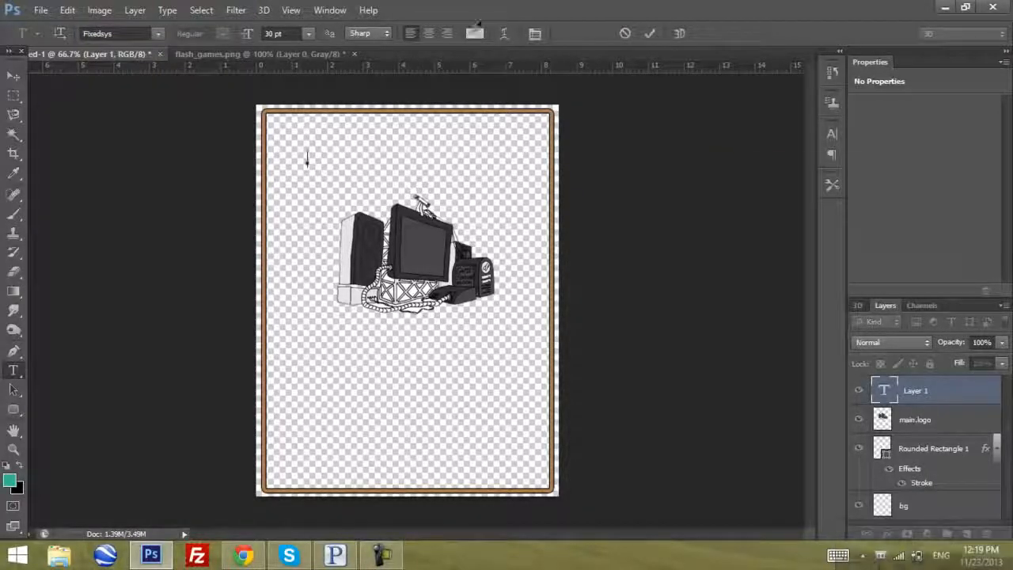
{"action": "left_click", "coordinate": [475, 33]}
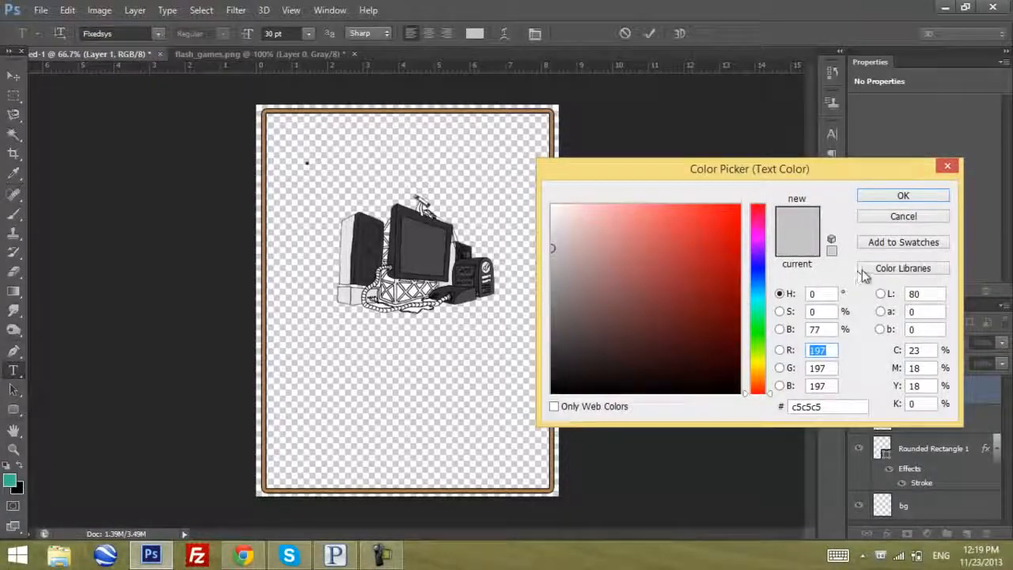
{"action": "left_click", "coordinate": [900, 194]}
{"action": "left_click", "coordinate": [308, 33]}
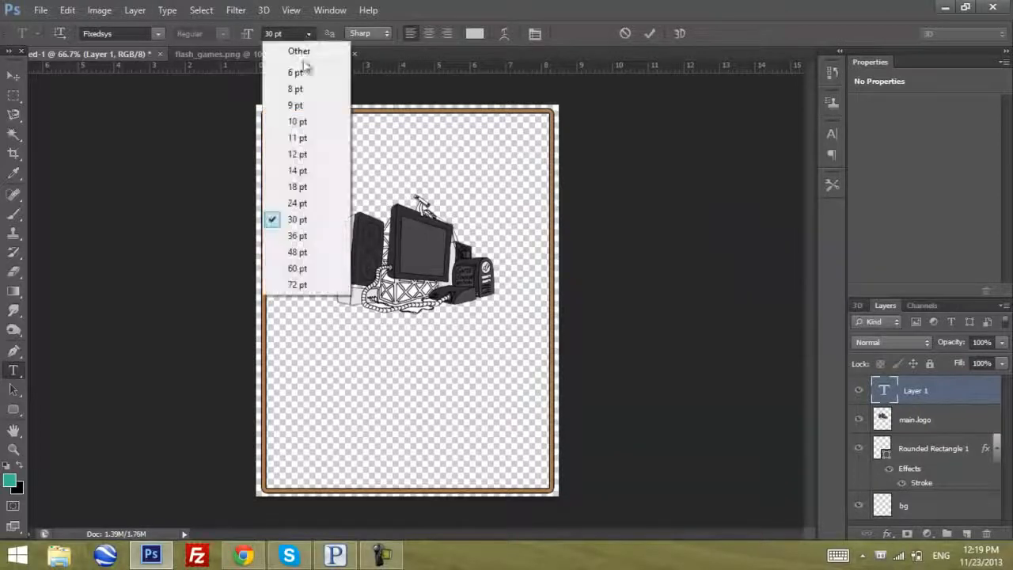
{"action": "left_click", "coordinate": [298, 285]}
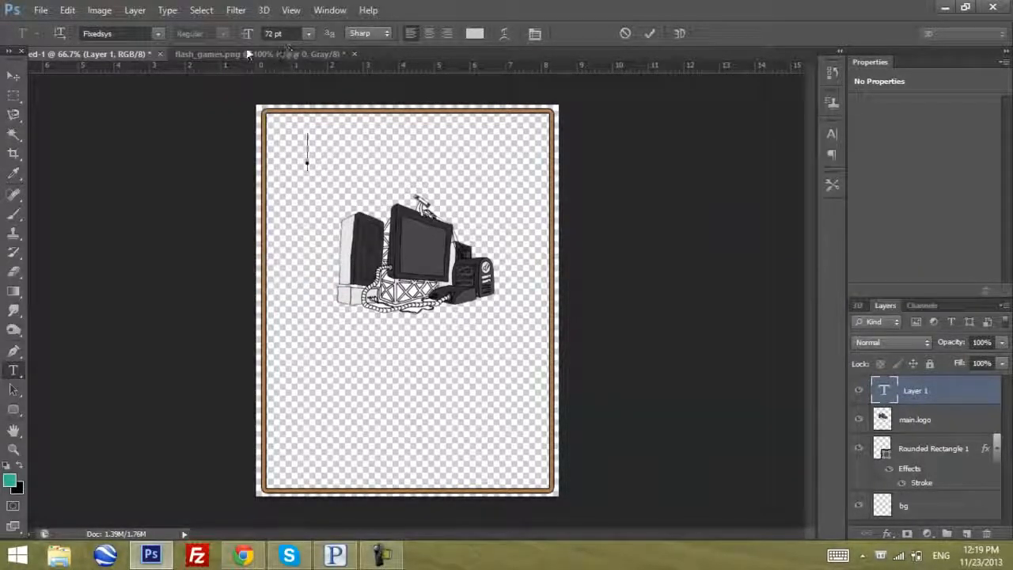
Enter the title "Gaming Brotherhood" on two lines with the second line indented, and move it up to the page's upper border
{"action": "type", "text": "Gaming"}
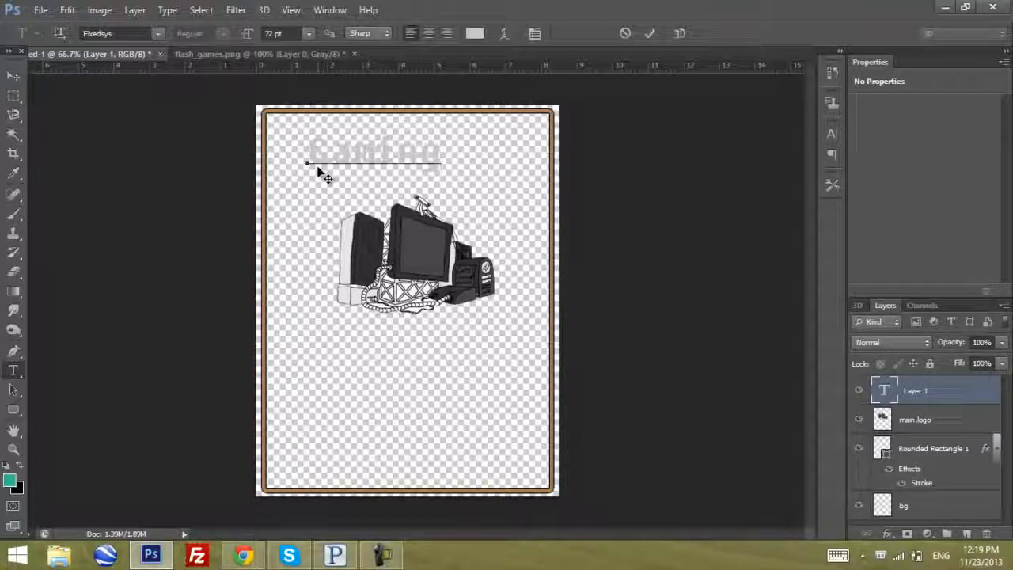
{"action": "key", "text": "Return"}
{"action": "type", "text": "By"}
{"action": "type", "text": "other"}
{"action": "type", "text": "hood"}
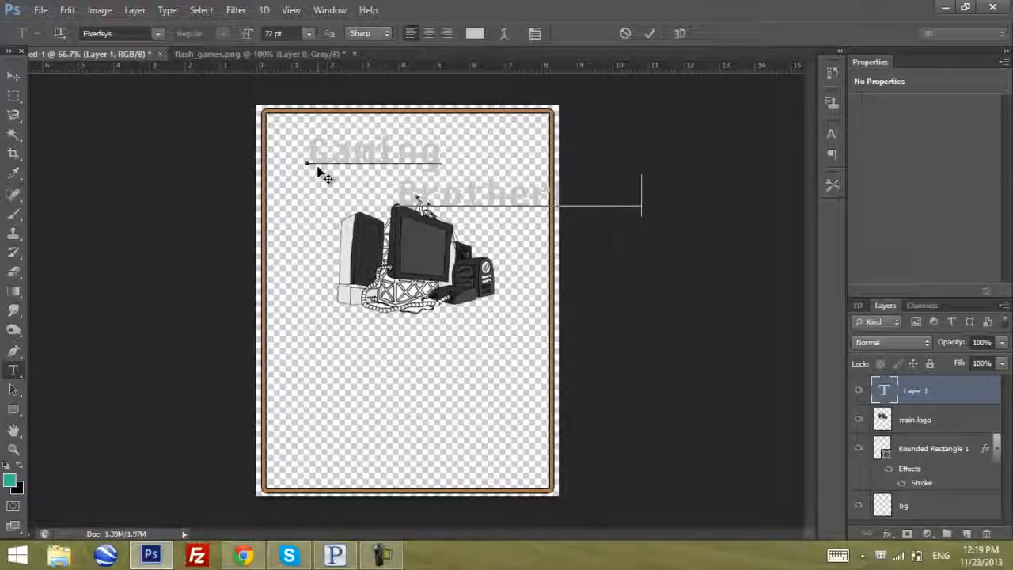
{"action": "key", "text": "BackSpace"}
{"action": "key", "text": "BackSpace"}
{"action": "key", "text": "BackSpace"}
{"action": "key", "text": "BackSpace"}
{"action": "key", "text": "BackSpace"}
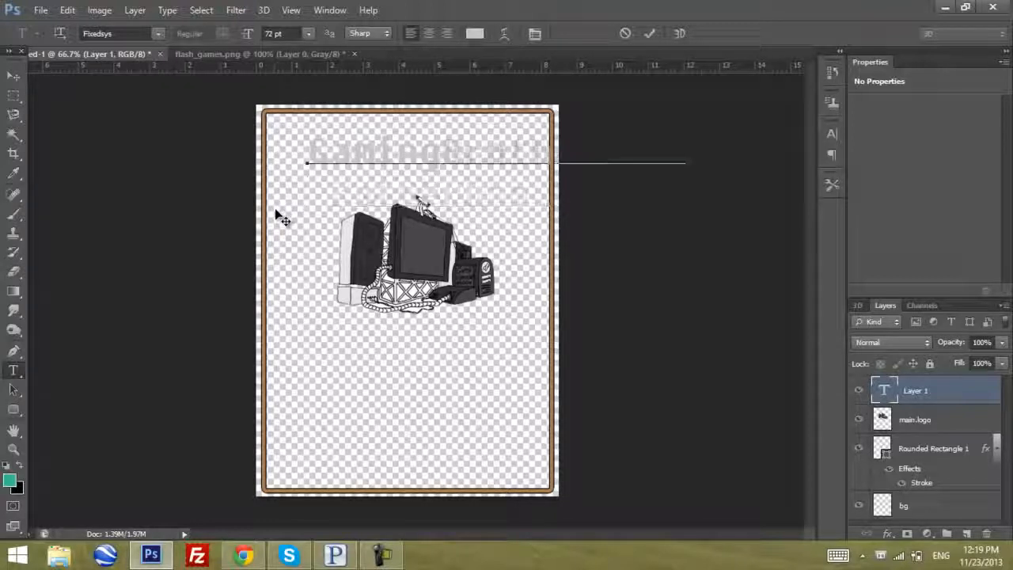
{"action": "key", "text": "Return"}
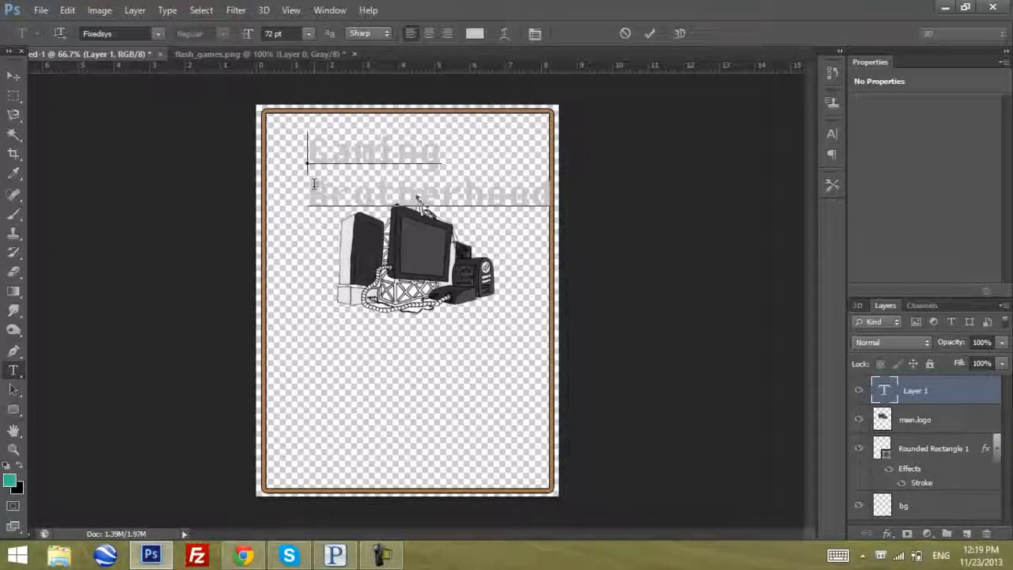
{"action": "left_click", "coordinate": [13, 75]}
{"action": "left_click_drag", "start_coordinate": [372, 203], "coordinate": [336, 188]}
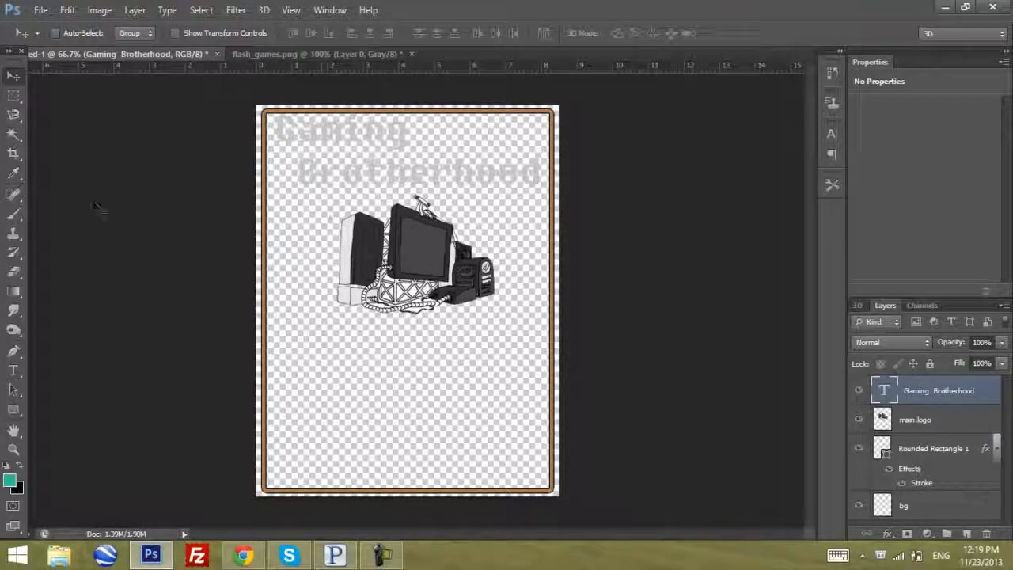
Set the whole title's font size to 60 pt and reposition it centrally above the picture
{"action": "left_click", "coordinate": [14, 370]}
{"action": "left_click", "coordinate": [407, 186]}
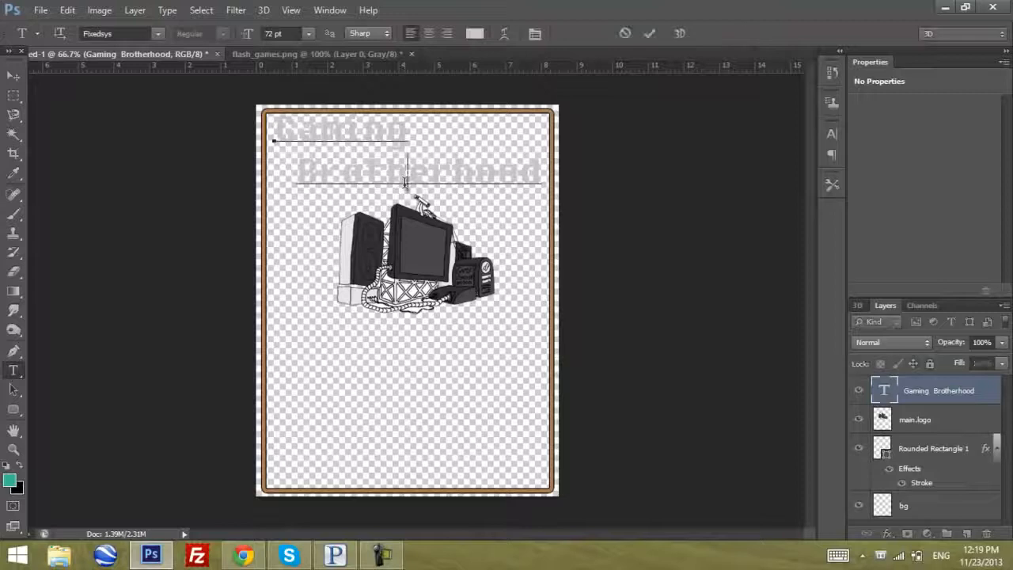
{"action": "key", "text": "ctrl+a"}
{"action": "left_click", "coordinate": [309, 33]}
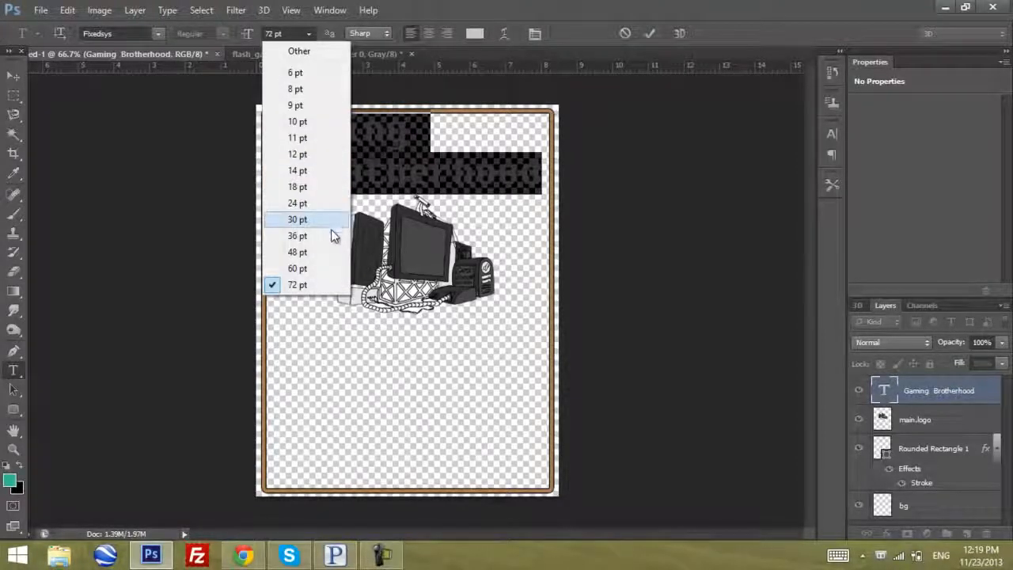
{"action": "left_click", "coordinate": [332, 266]}
{"action": "left_click", "coordinate": [13, 75]}
{"action": "left_click_drag", "start_coordinate": [349, 162], "coordinate": [420, 170]}
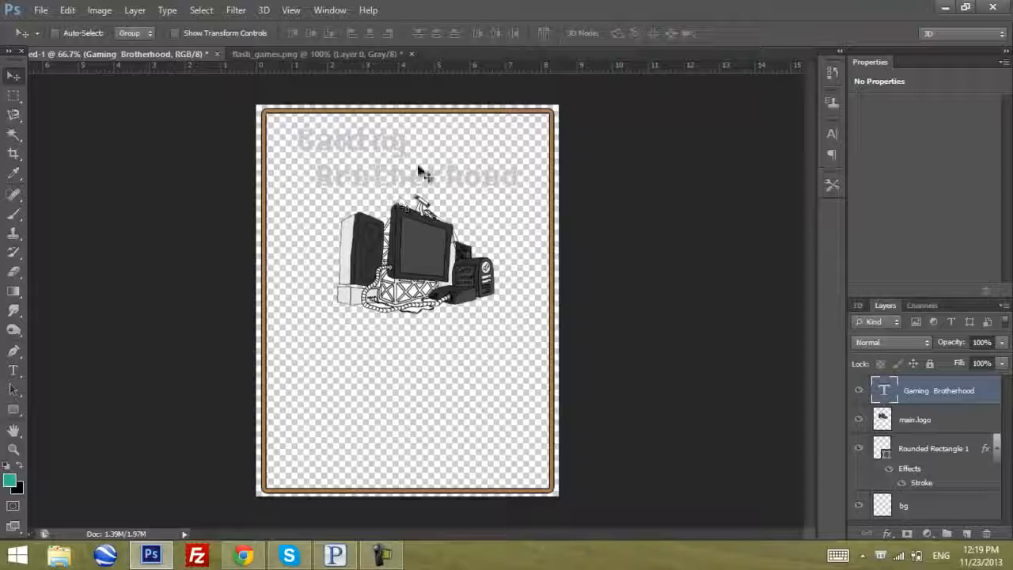
Give the title layer a 2 px black outside Stroke and a Drop Shadow with a size of 34 px
{"action": "left_click", "coordinate": [887, 533]}
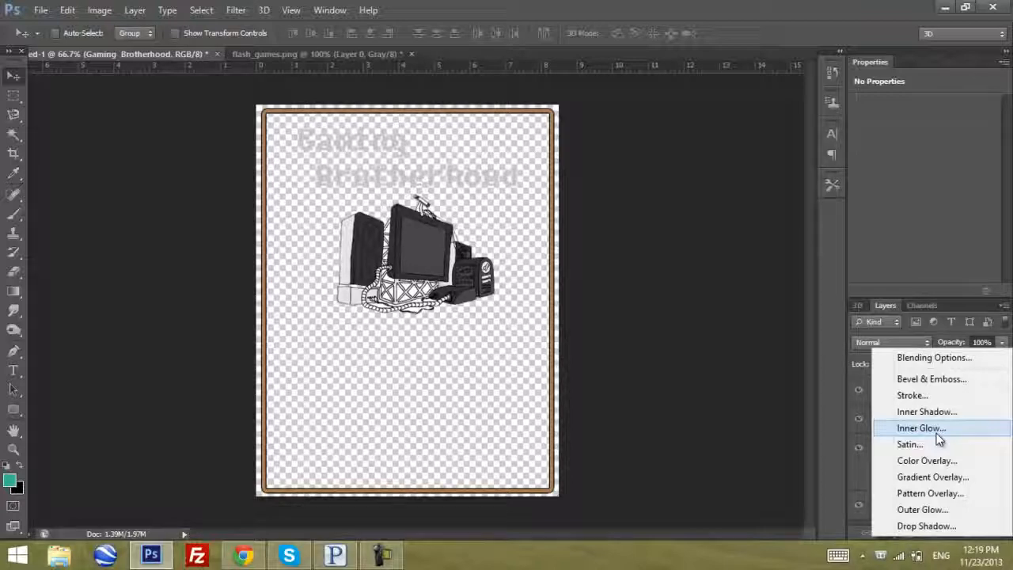
{"action": "left_click", "coordinate": [926, 398]}
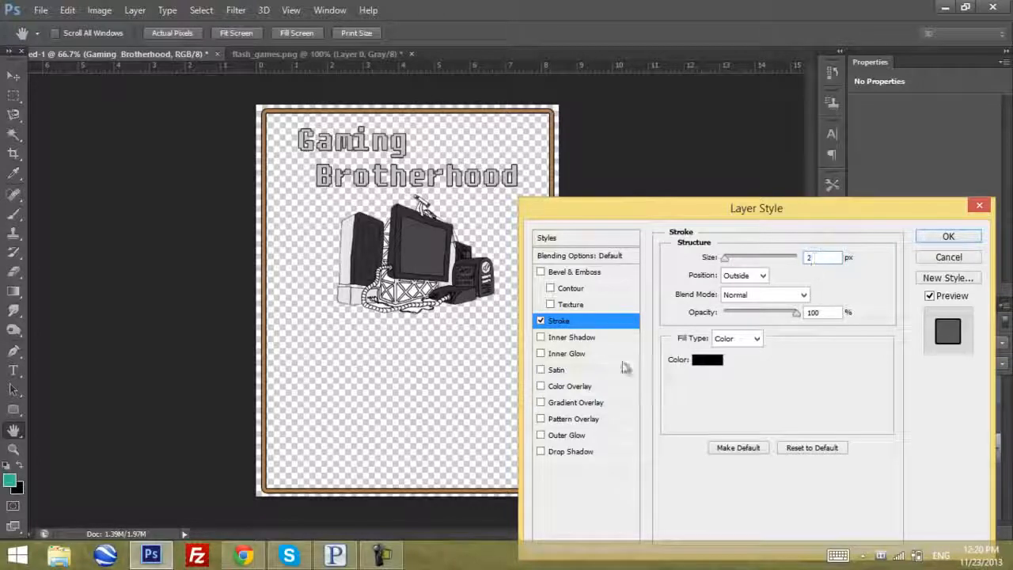
{"action": "left_click", "coordinate": [541, 451]}
{"action": "left_click", "coordinate": [562, 454]}
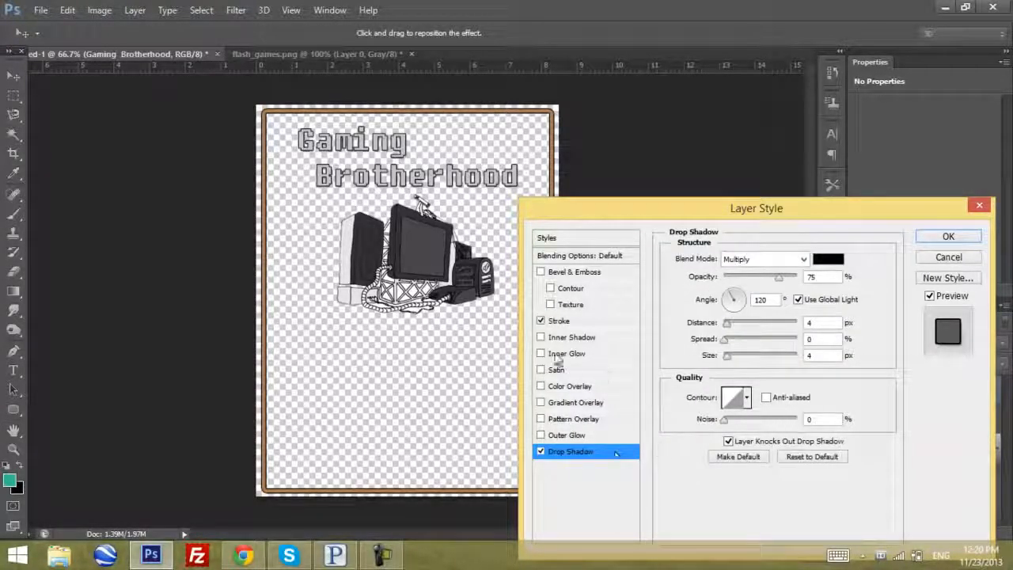
{"action": "left_click_drag", "start_coordinate": [730, 358], "coordinate": [737, 358]}
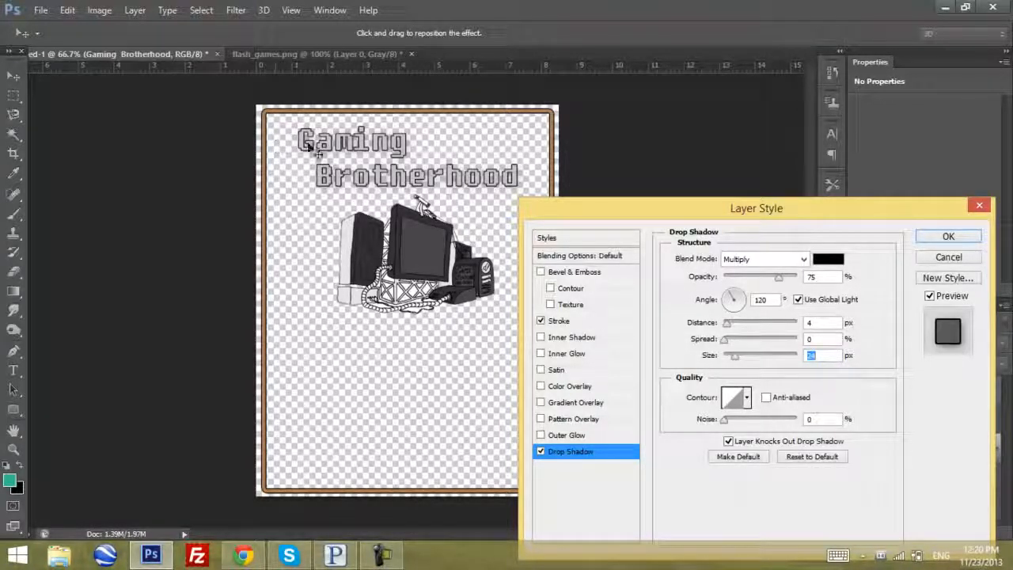
{"action": "left_click", "coordinate": [944, 238]}
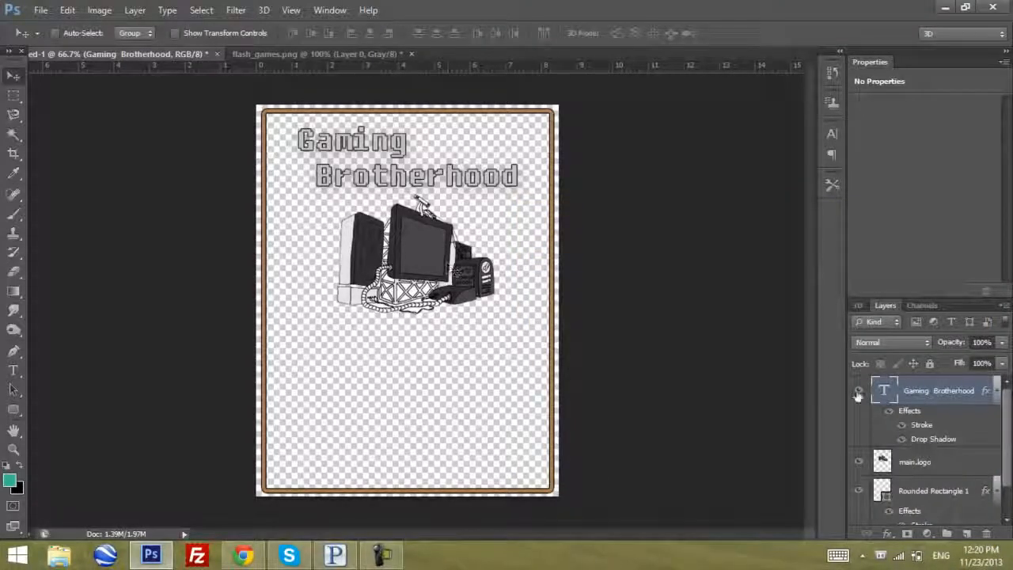
Give the main.logo picture layer a black Multiply Inner Shadow at 75% opacity and 4 px distance, with an enlarged shadow size
{"action": "left_click", "coordinate": [899, 467]}
{"action": "left_click", "coordinate": [895, 535]}
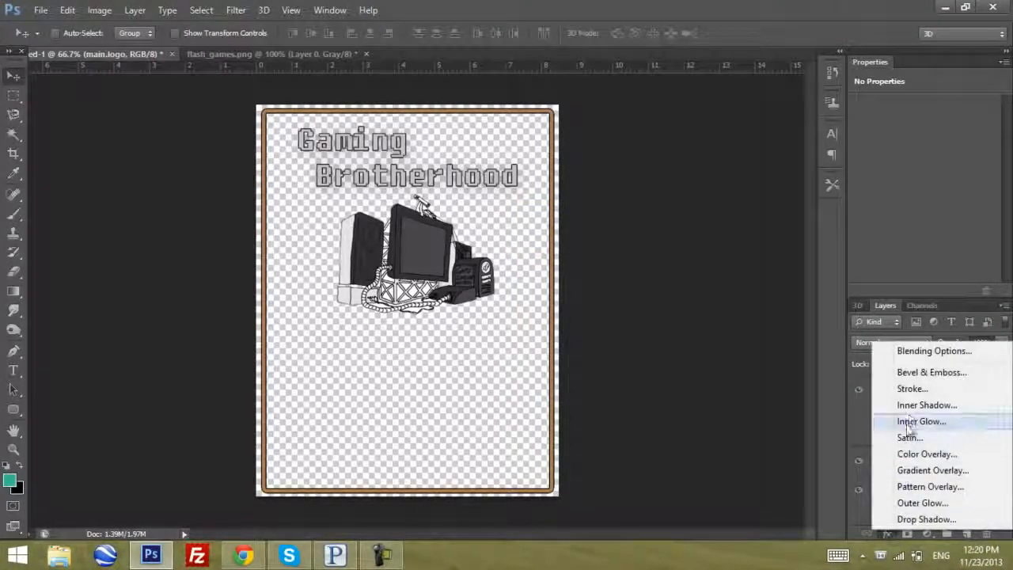
{"action": "left_click", "coordinate": [914, 403]}
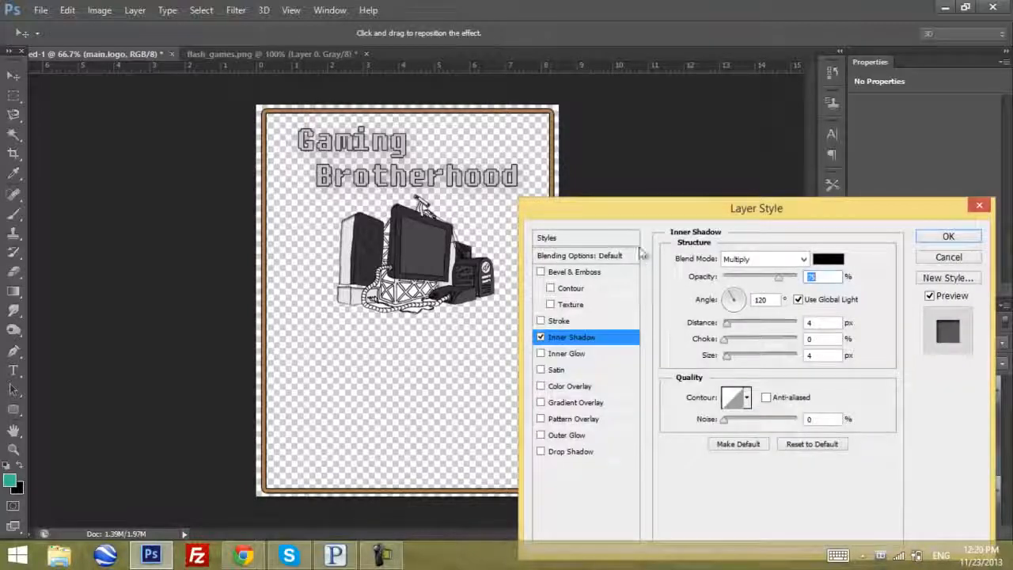
{"action": "left_click", "coordinate": [737, 362]}
{"action": "left_click_drag", "start_coordinate": [737, 356], "coordinate": [746, 357]}
{"action": "key", "text": "Up"}
{"action": "key", "text": "Up"}
{"action": "key", "text": "Up"}
{"action": "key", "text": "Up"}
{"action": "key", "text": "Up"}
{"action": "key", "text": "Up"}
{"action": "key", "text": "Up"}
{"action": "key", "text": "Up"}
{"action": "key", "text": "Up"}
{"action": "key", "text": "Up"}
{"action": "key", "text": "Up"}
{"action": "key", "text": "Up"}
{"action": "key", "text": "Up"}
{"action": "key", "text": "Up"}
{"action": "key", "text": "Up"}
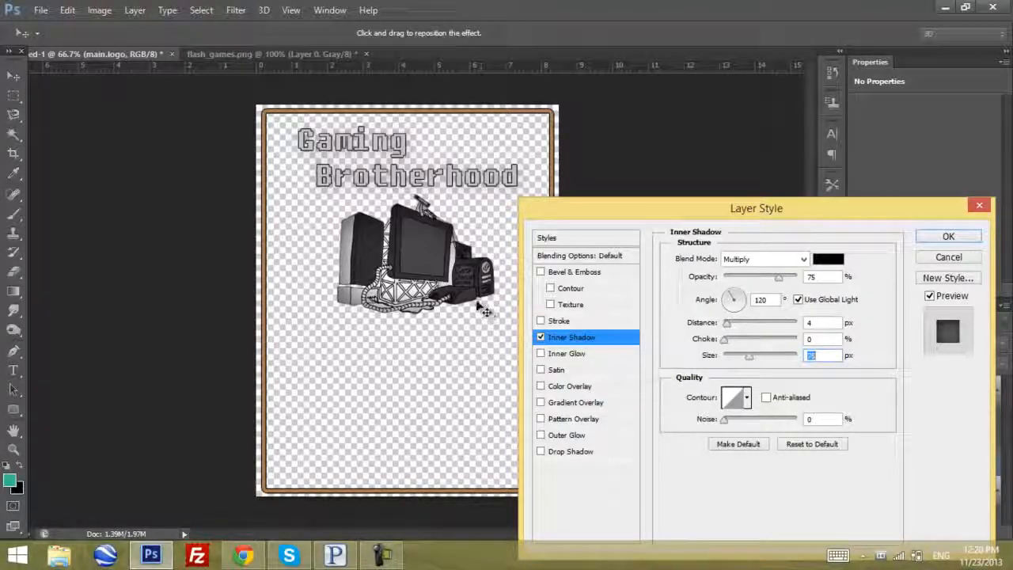
{"action": "key", "text": "Up"}
{"action": "key", "text": "Up"}
{"action": "key", "text": "Up"}
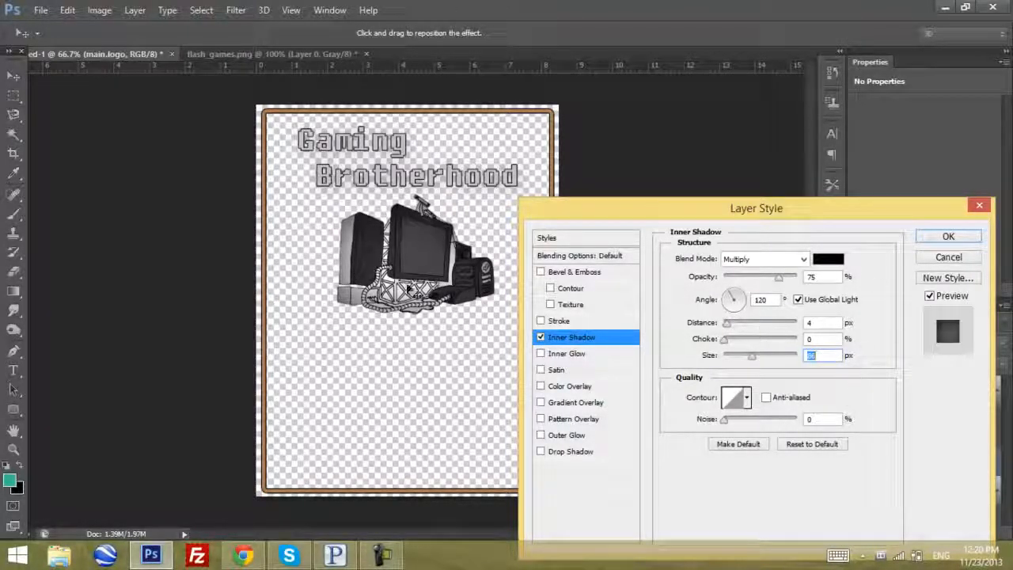
{"action": "left_click", "coordinate": [948, 236]}
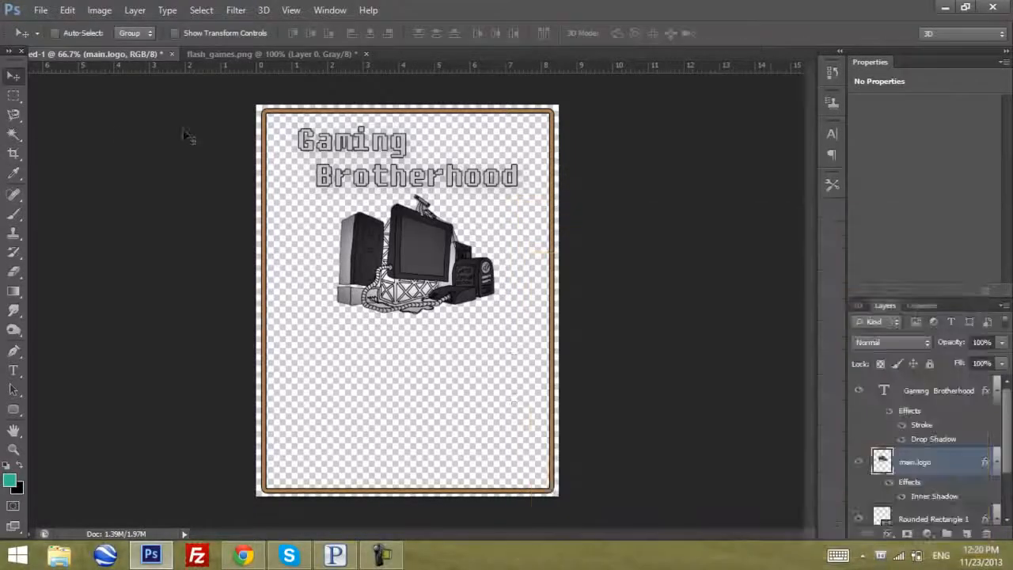
Start a new text line above the title layer, in the page's lower half below the picture, in 36 pt Fixedsys
{"action": "left_click", "coordinate": [908, 403]}
{"action": "scroll", "coordinate": [908, 403], "scroll_direction": "down", "scroll_amount": 2}
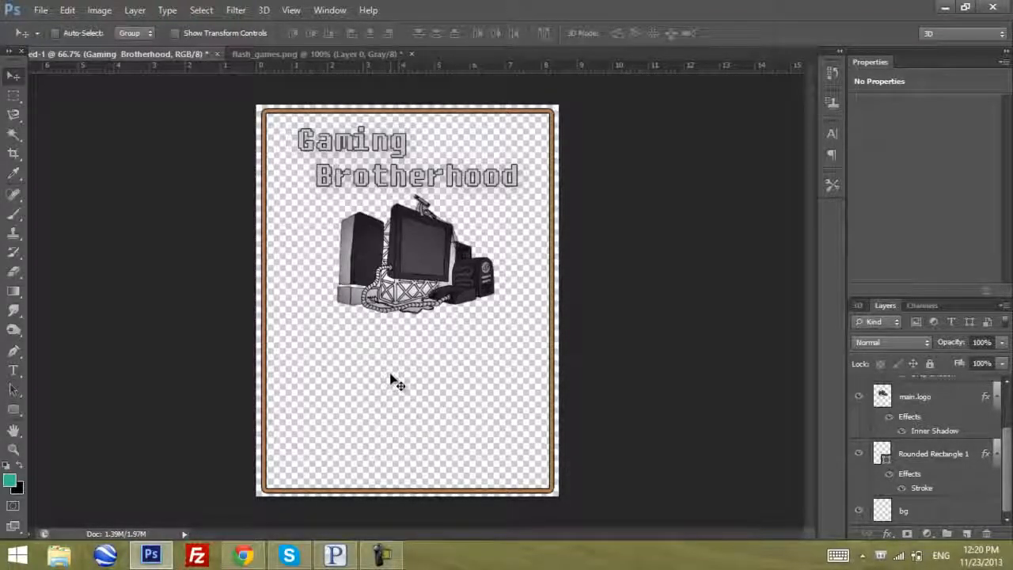
{"action": "scroll", "coordinate": [964, 415], "scroll_direction": "up", "scroll_amount": 2}
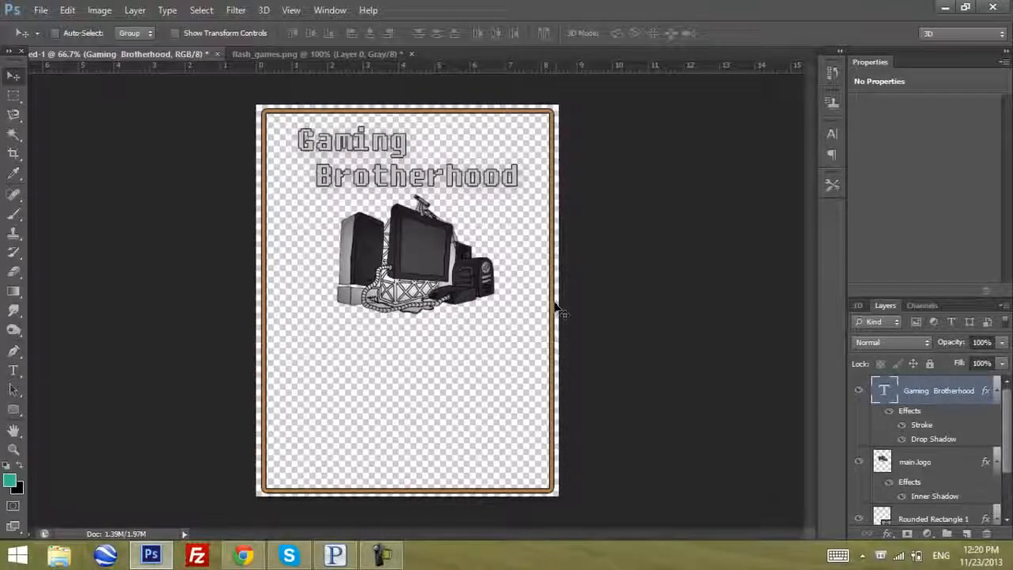
{"action": "left_click", "coordinate": [12, 370]}
{"action": "left_click", "coordinate": [293, 388]}
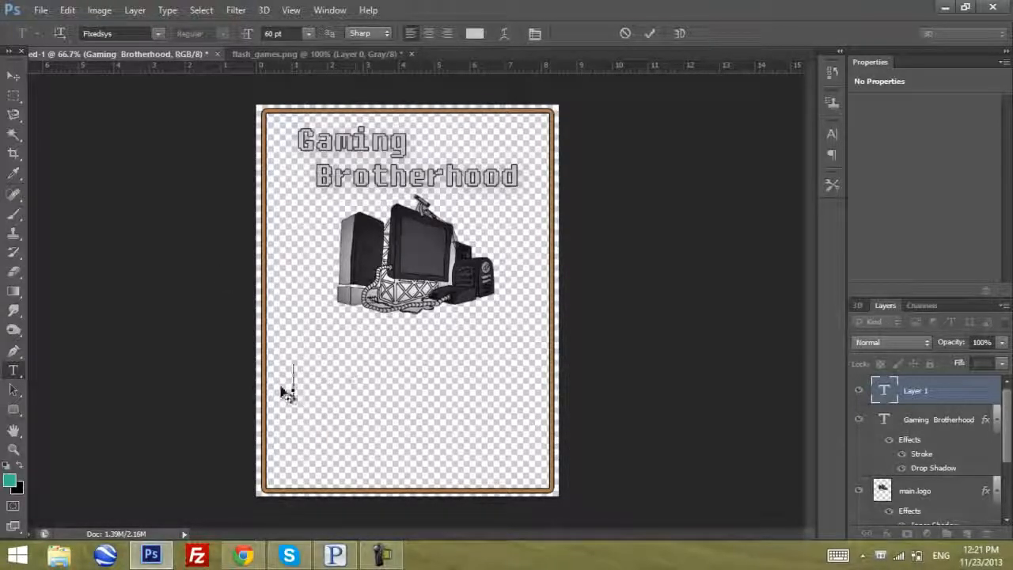
{"action": "left_click", "coordinate": [308, 34]}
{"action": "left_click", "coordinate": [311, 35]}
{"action": "left_click", "coordinate": [308, 33]}
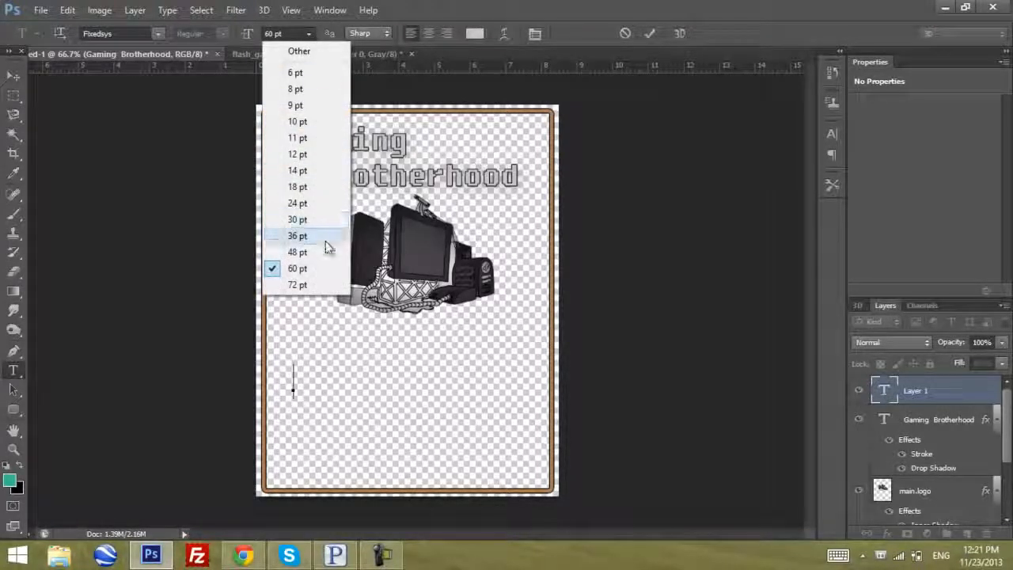
{"action": "left_click", "coordinate": [298, 236]}
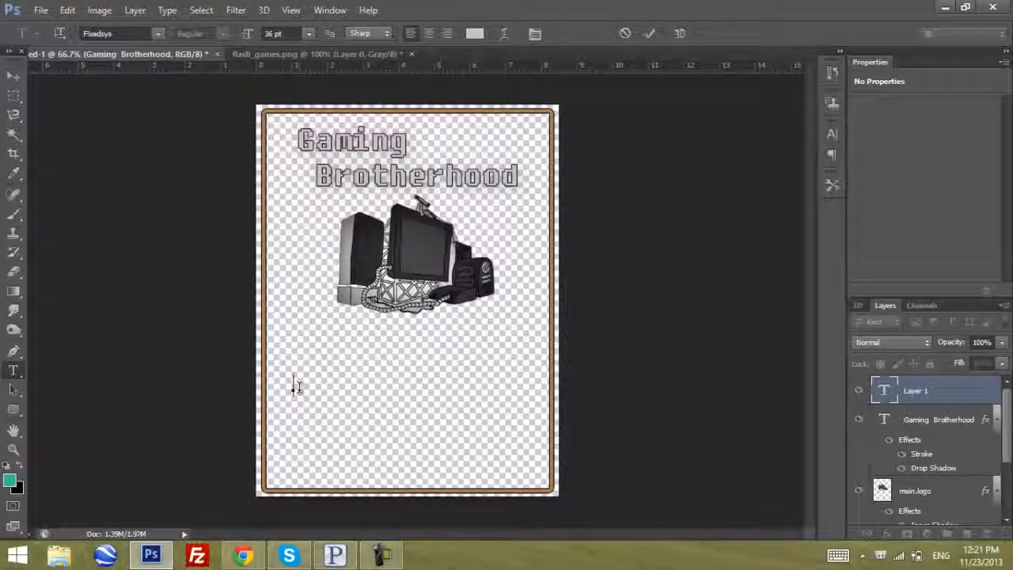
{"action": "left_click", "coordinate": [308, 35]}
{"action": "left_click", "coordinate": [295, 236]}
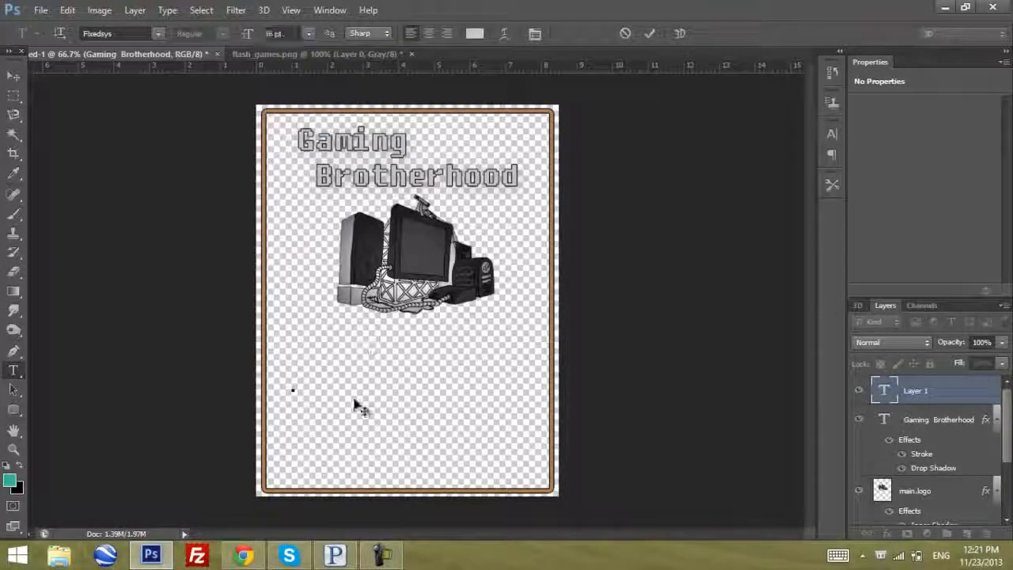
Enter the text "Every Tuesday, from 1-2pm" on the new line
{"action": "type", "text": "Flash"}
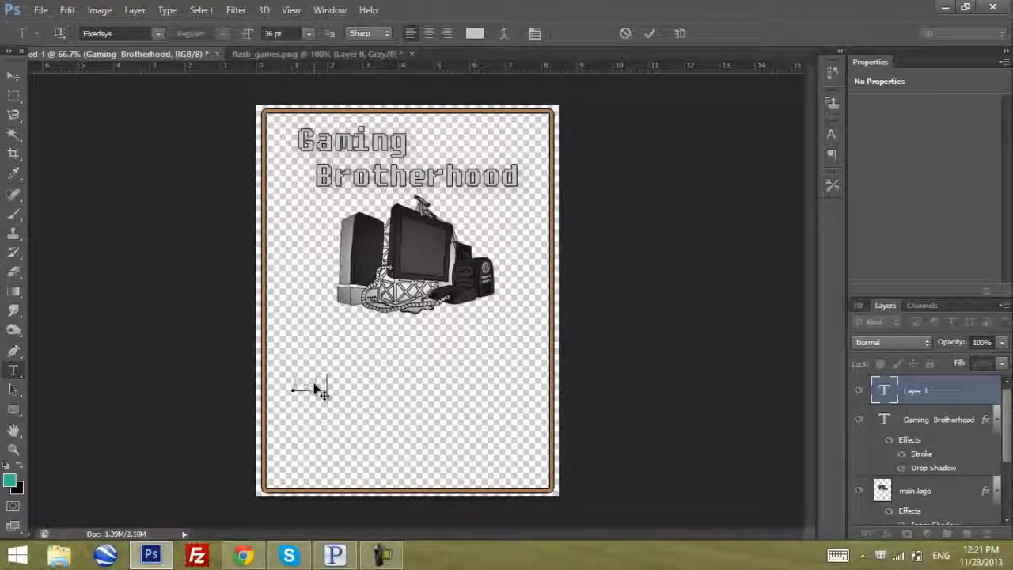
{"action": "type", "text": " Games"}
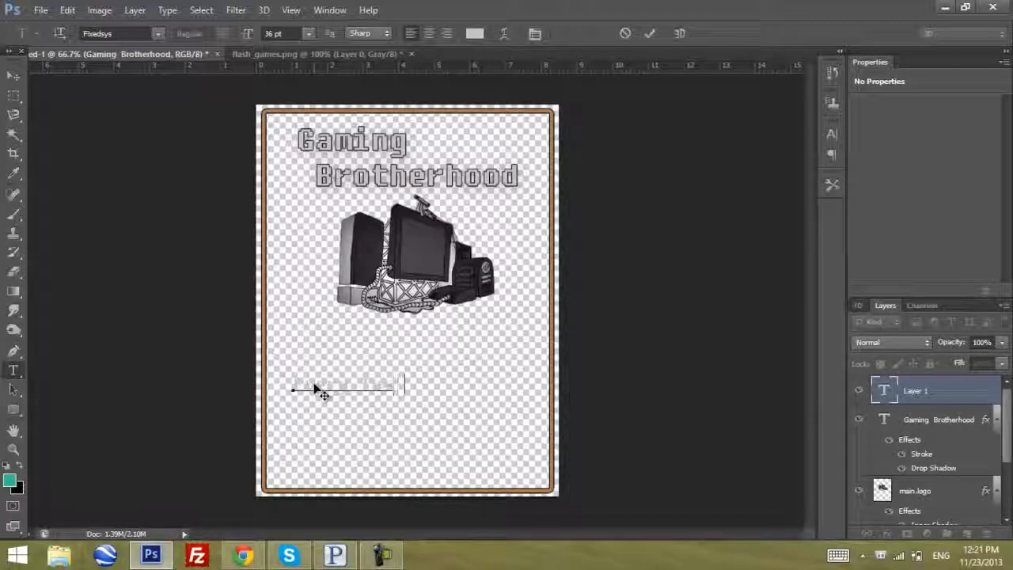
{"action": "type", "text": "ay at "}
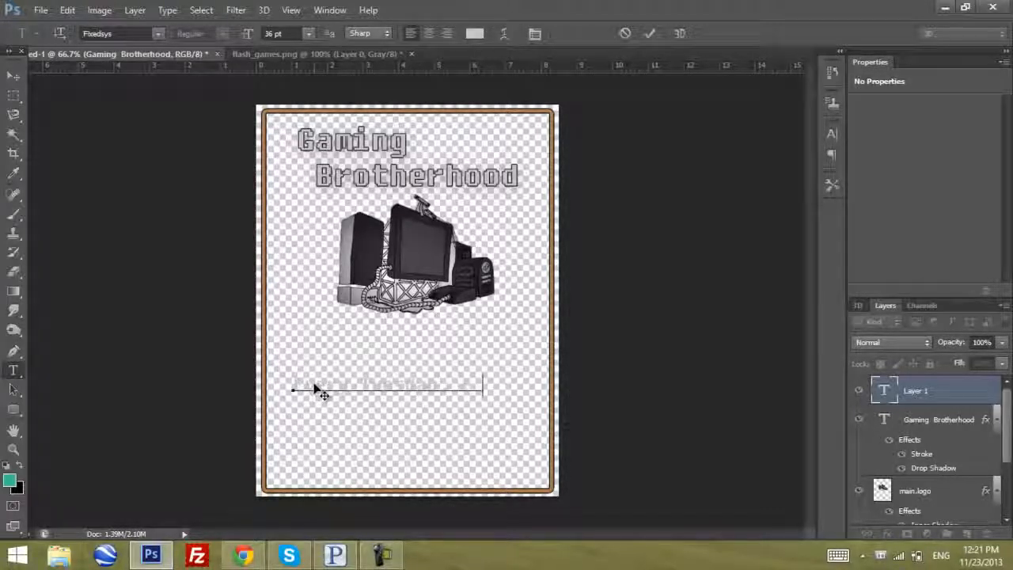
{"action": "type", "text": "y"}
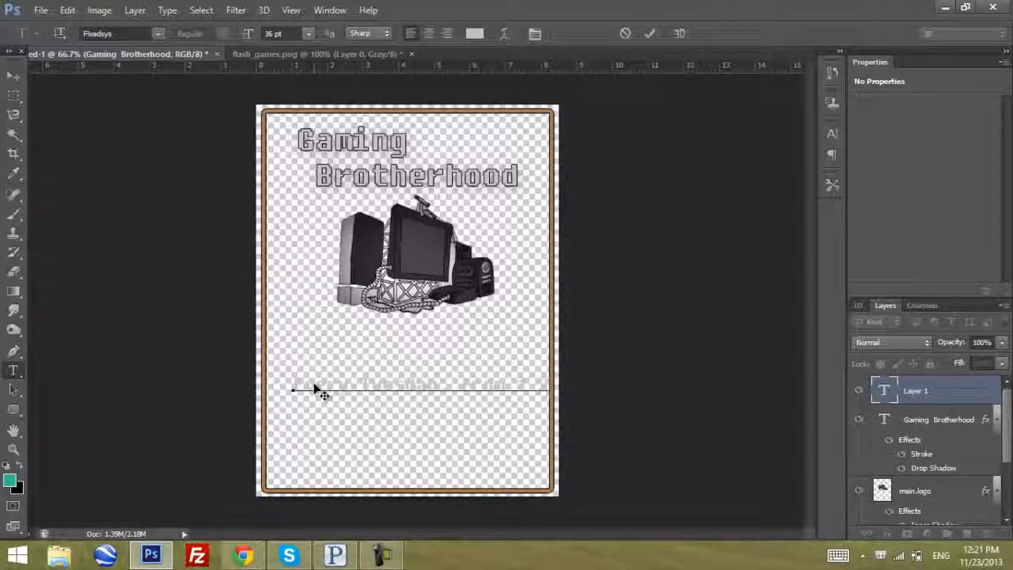
{"action": "type", "text": " 00"}
{"action": "key", "text": "BackSpace"}
{"action": "key", "text": "BackSpace"}
{"action": "key", "text": "BackSpace"}
{"action": "type", "text": "1"}
Set the whole schedule line's font size to 30 pt and move it up to just below the computer picture
{"action": "key", "text": "ctrl+a"}
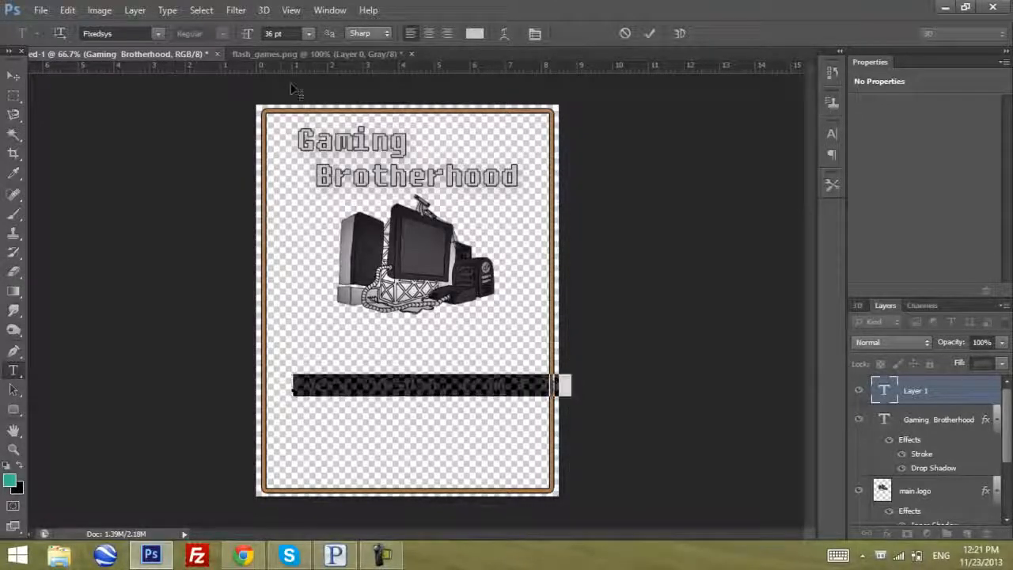
{"action": "left_click", "coordinate": [308, 33]}
{"action": "left_click", "coordinate": [301, 219]}
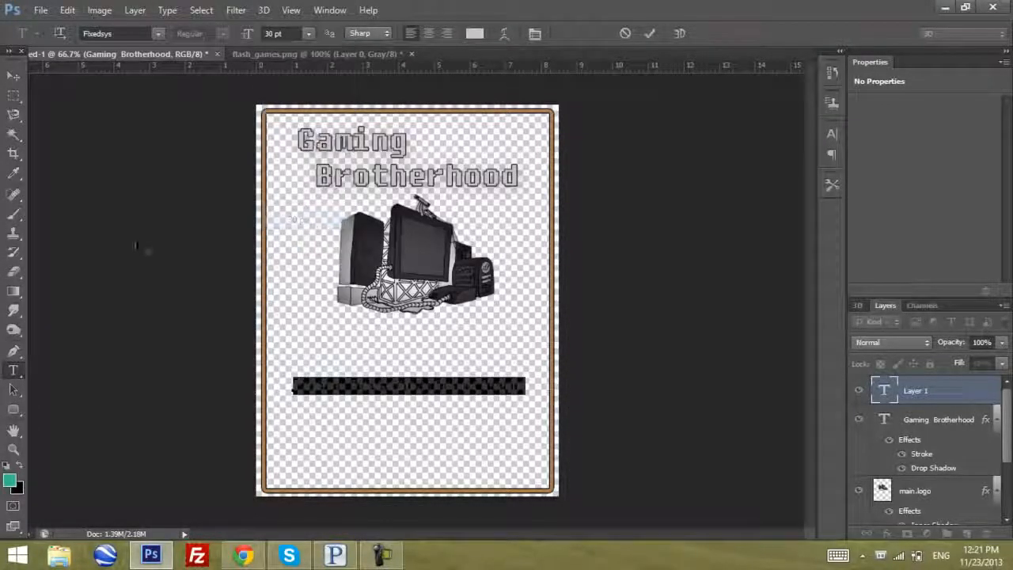
{"action": "left_click", "coordinate": [16, 78]}
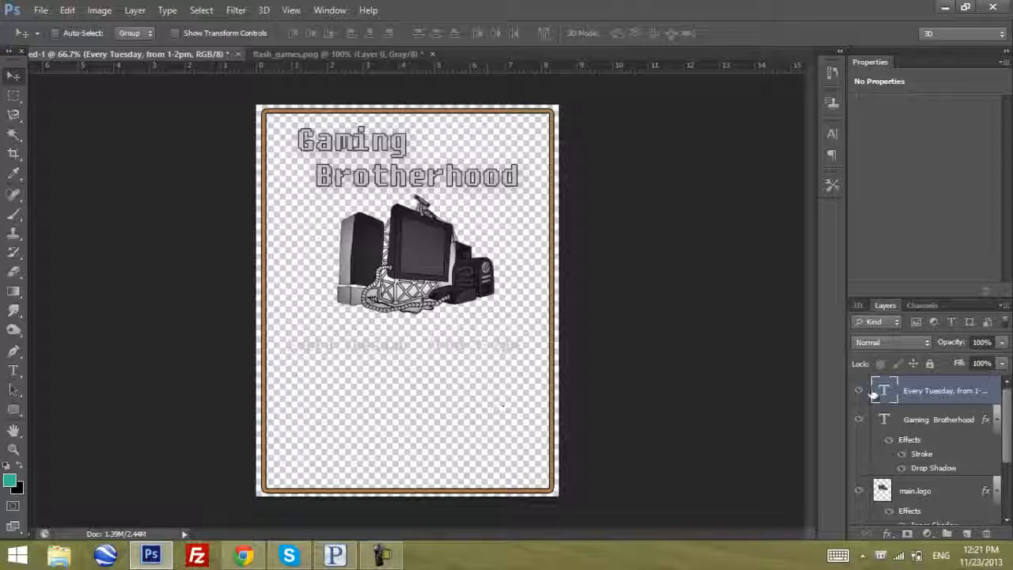
Put the "Every Tuesday, from 1-2pm" text layer into a new group named body.text
{"action": "double_click", "coordinate": [942, 390]}
{"action": "left_click", "coordinate": [919, 421]}
{"action": "left_click", "coordinate": [908, 396]}
{"action": "key", "text": "ctrl+g"}
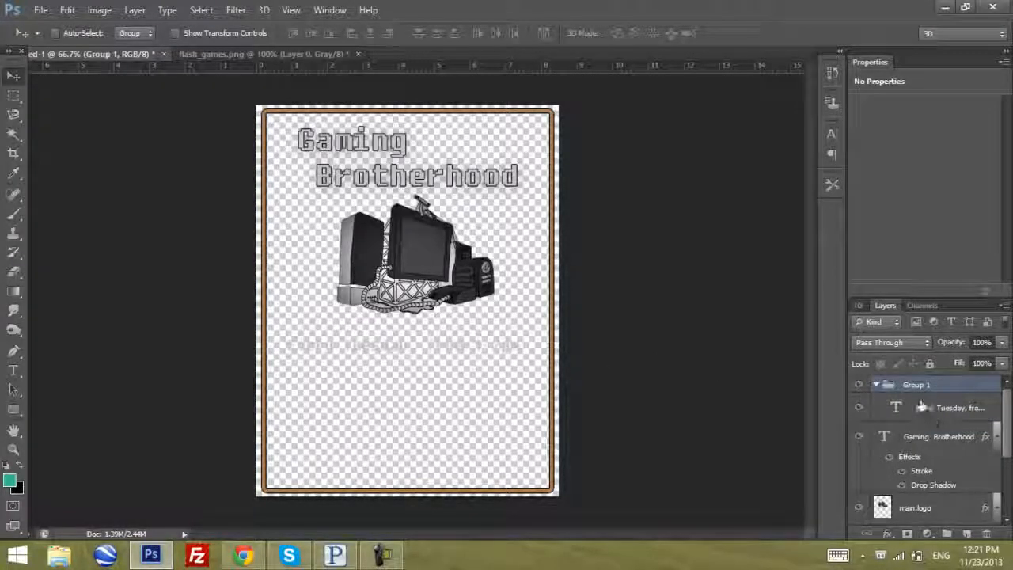
{"action": "left_click", "coordinate": [906, 407]}
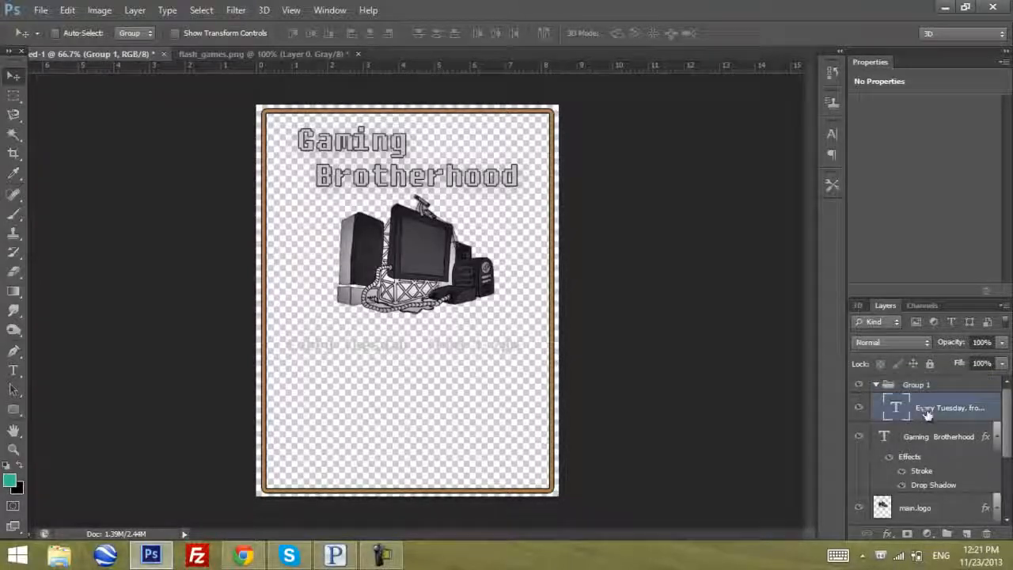
{"action": "double_click", "coordinate": [916, 386]}
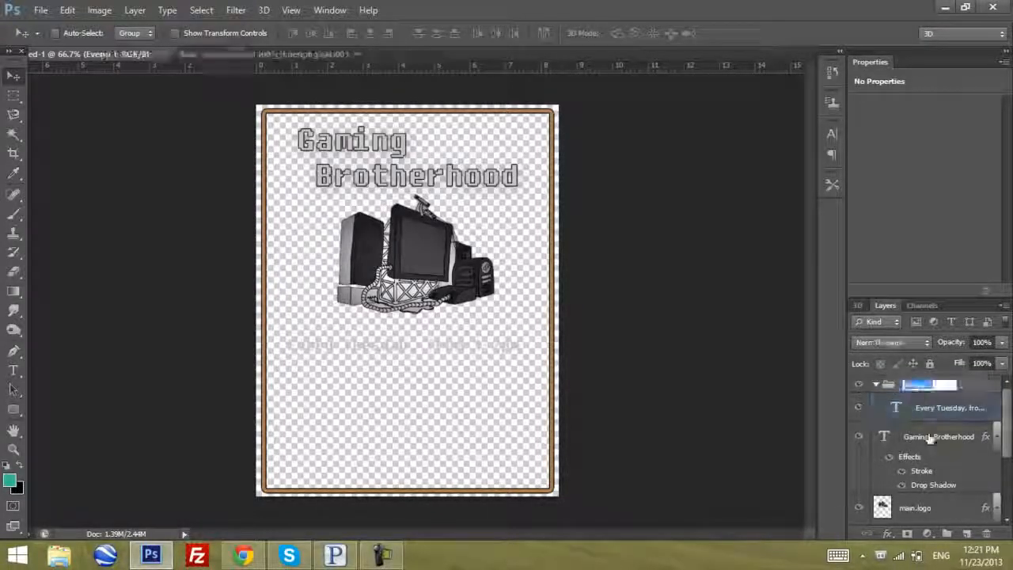
{"action": "type", "text": "body.text"}
{"action": "key", "text": "Return"}
Give the body.text group a 2 px black outside Stroke at 100% opacity, without Bevel & Emboss
{"action": "left_click", "coordinate": [932, 413]}
{"action": "left_click", "coordinate": [928, 386]}
{"action": "left_click", "coordinate": [887, 533]}
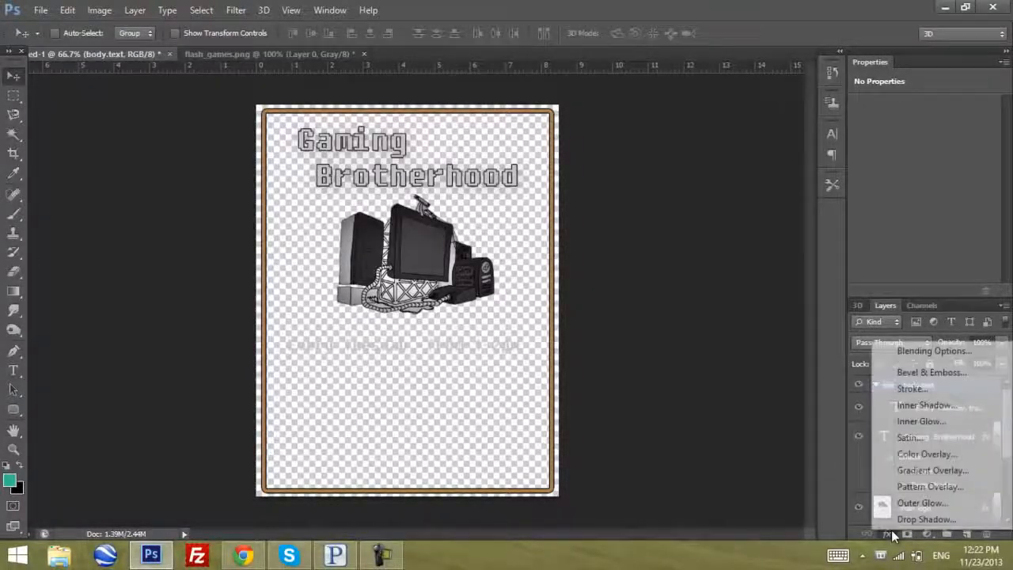
{"action": "left_click", "coordinate": [905, 369]}
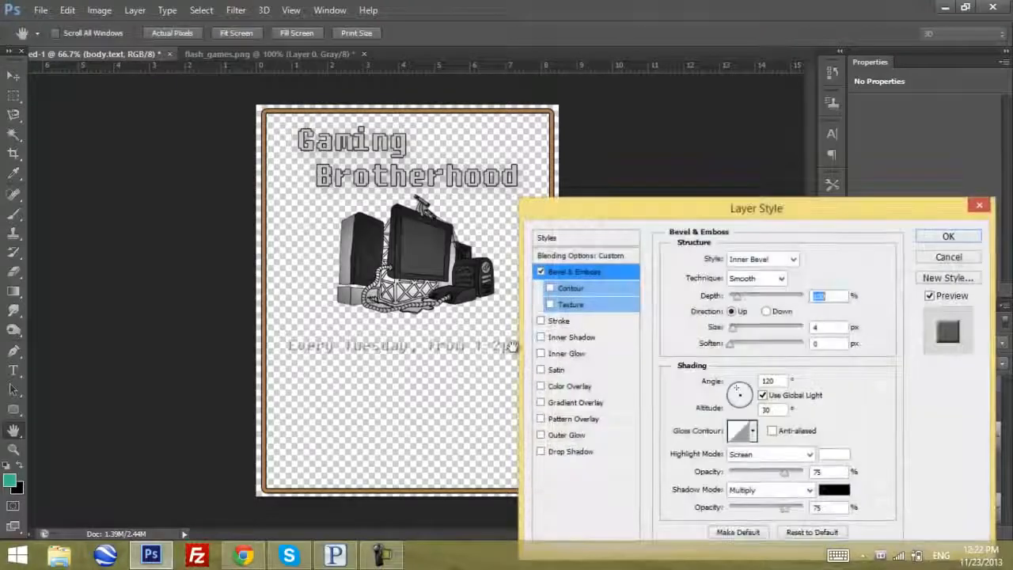
{"action": "left_click", "coordinate": [541, 272]}
{"action": "left_click", "coordinate": [541, 321]}
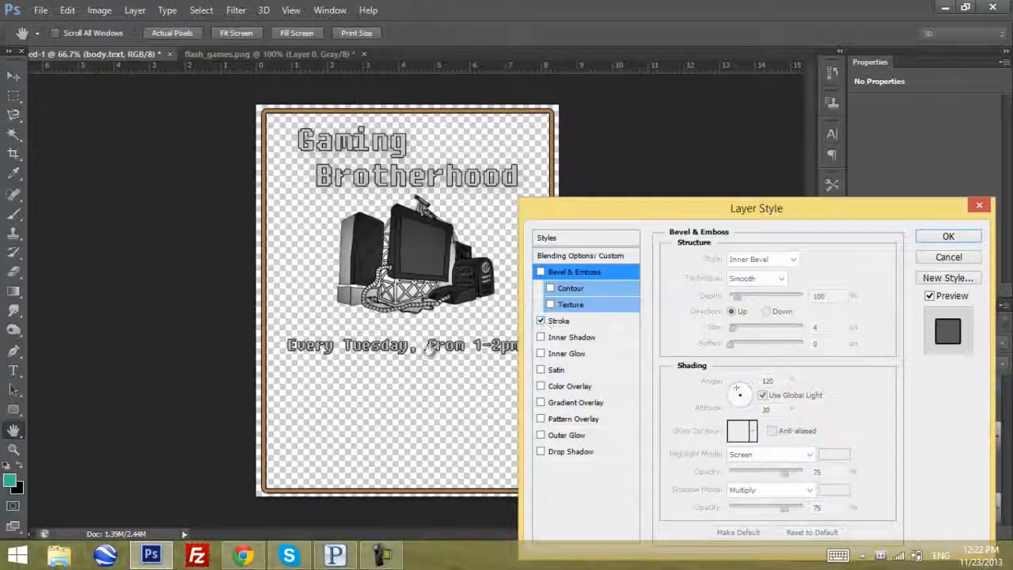
{"action": "mouse_move", "coordinate": [619, 209]}
{"action": "left_mouse_down"}
{"action": "mouse_move", "coordinate": [641, 208]}
{"action": "mouse_move", "coordinate": [363, 213]}
{"action": "left_mouse_up"}
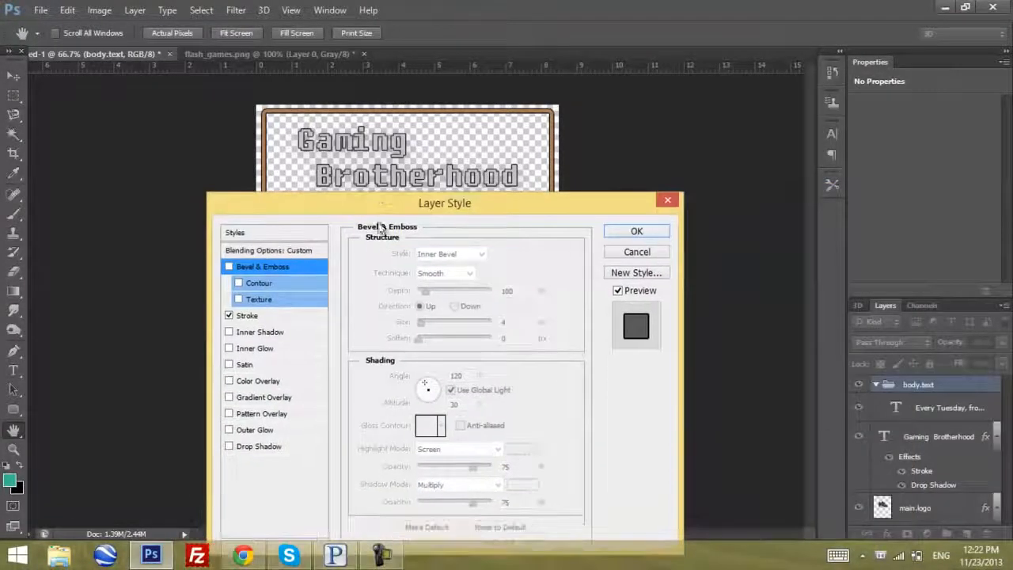
{"action": "left_click_drag", "start_coordinate": [491, 207], "coordinate": [695, 93]}
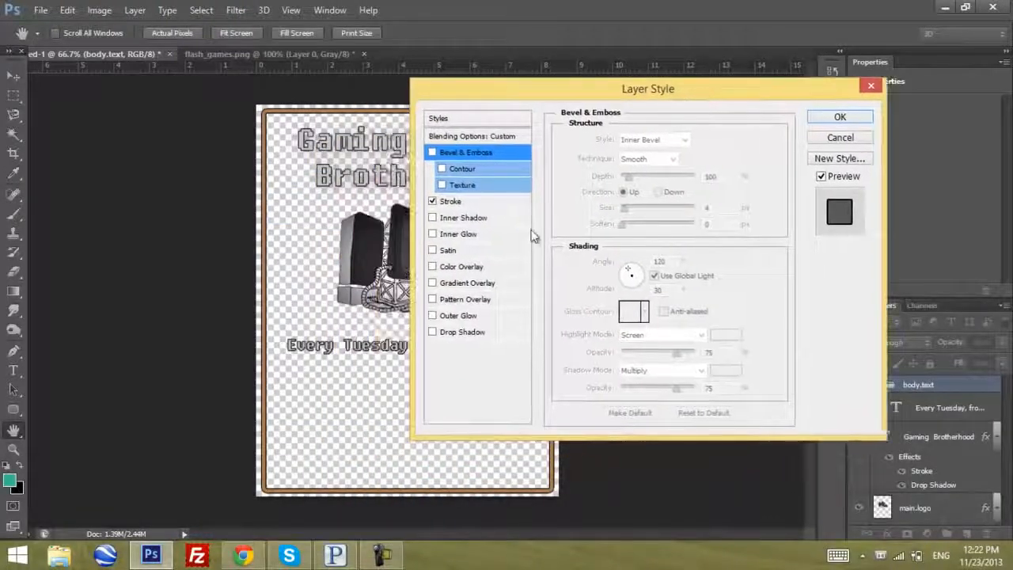
{"action": "left_click", "coordinate": [457, 201]}
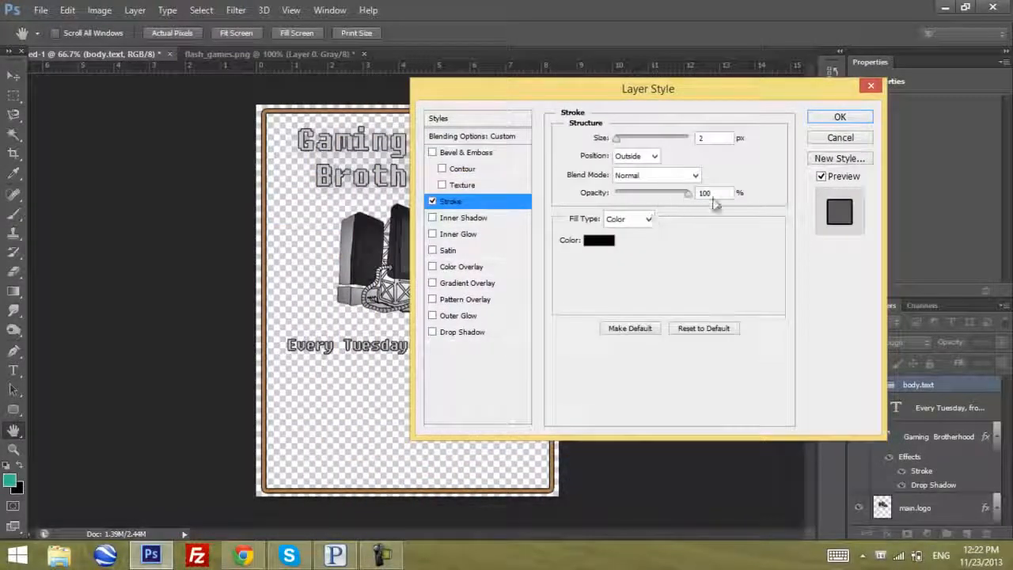
{"action": "left_click_drag", "start_coordinate": [612, 91], "coordinate": [677, 96]}
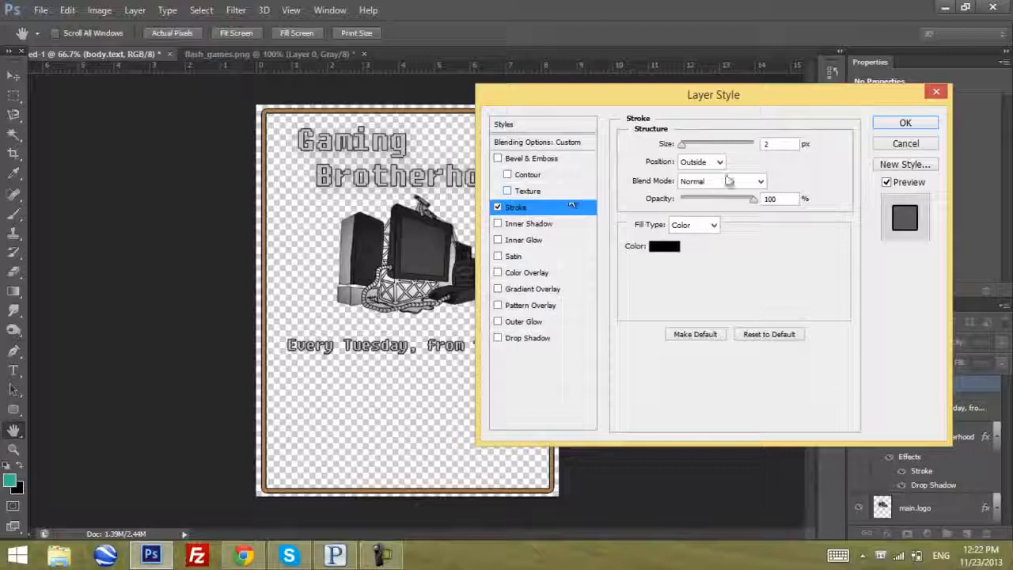
{"action": "key", "text": "Down"}
{"action": "key", "text": "Up"}
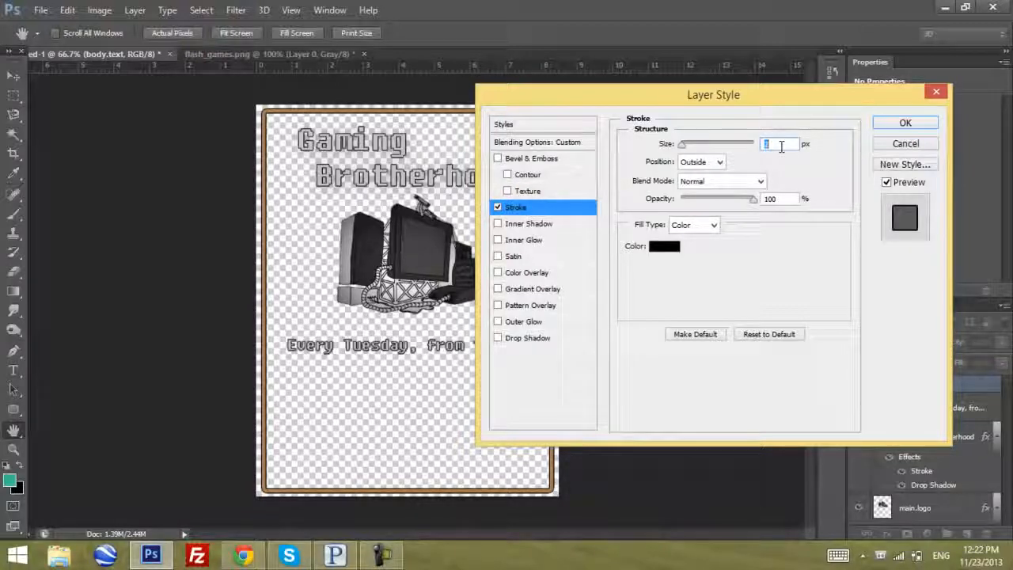
{"action": "left_click", "coordinate": [904, 125]}
Add a new text layer in the body.text group below the schedule line with the placeholder text "dasdasd"
{"action": "left_click", "coordinate": [934, 435]}
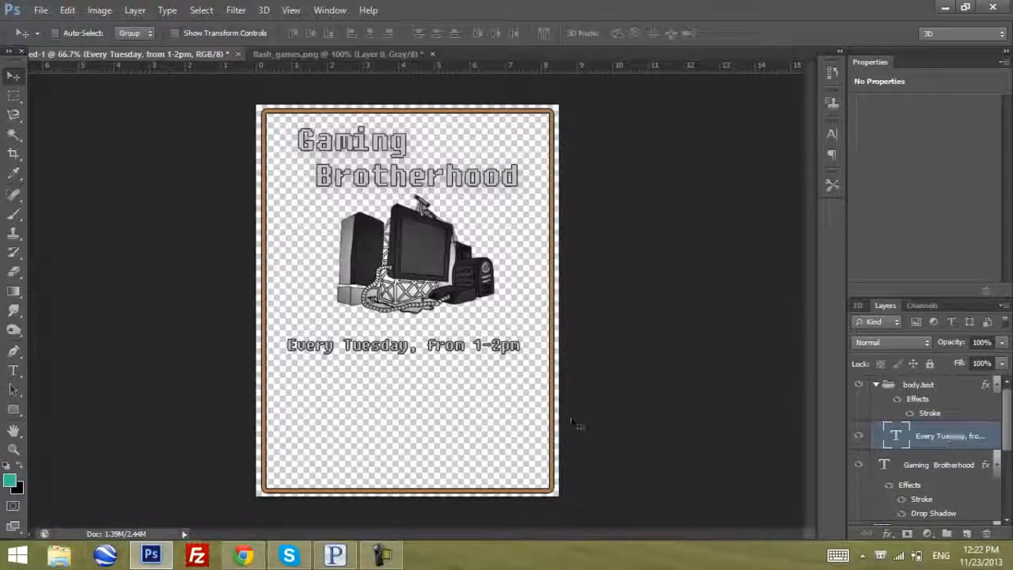
{"action": "left_click", "coordinate": [14, 370]}
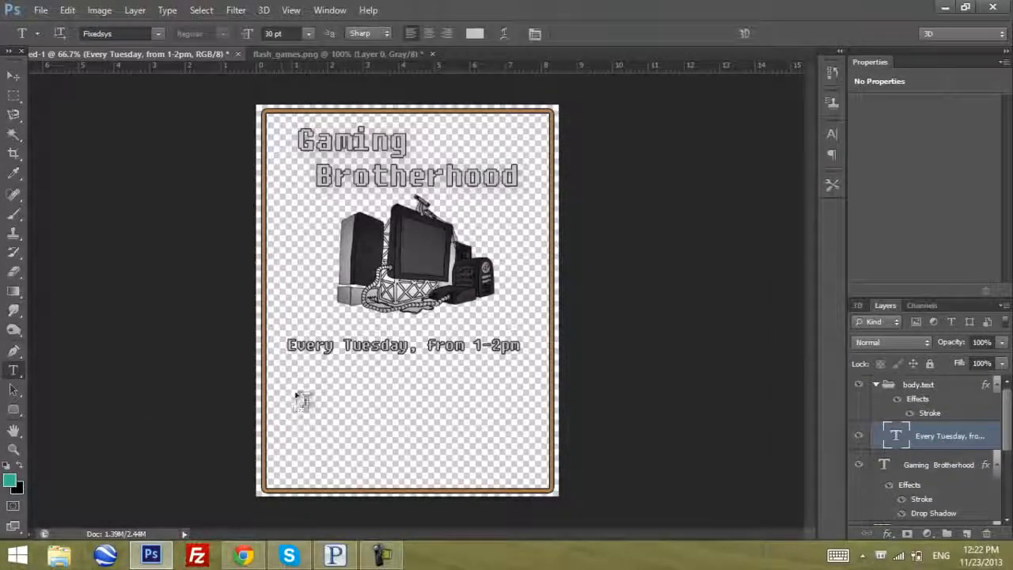
{"action": "left_click", "coordinate": [295, 392]}
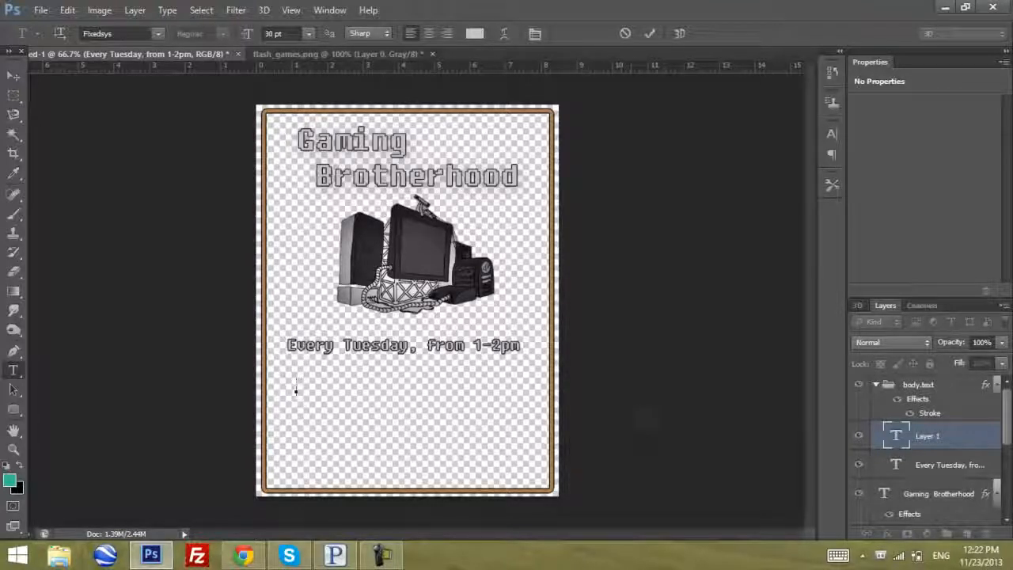
{"action": "type", "text": "dasdasd"}
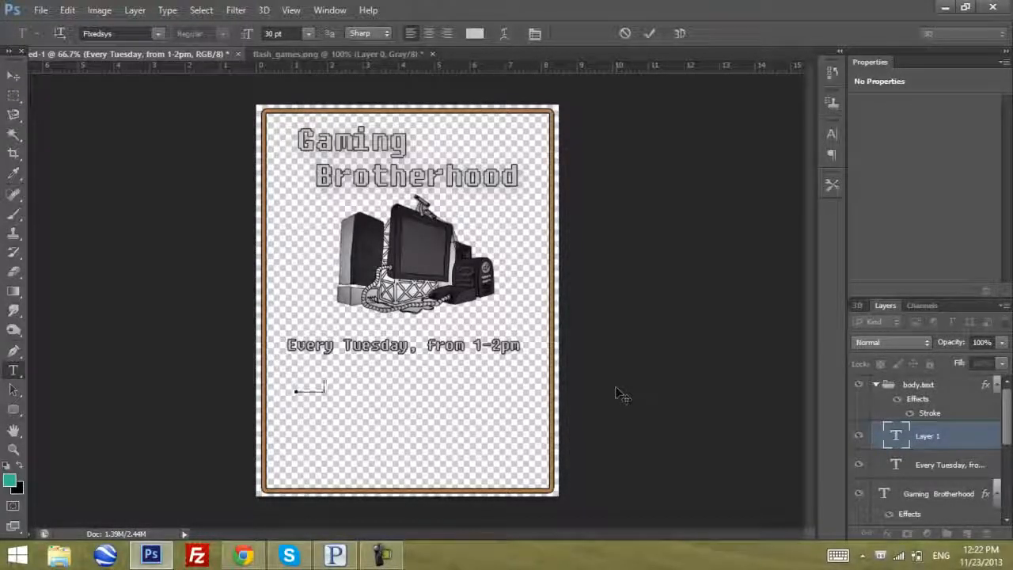
Replace the placeholder text with "in the Student Center"
{"action": "left_click_drag", "start_coordinate": [346, 389], "coordinate": [391, 387]}
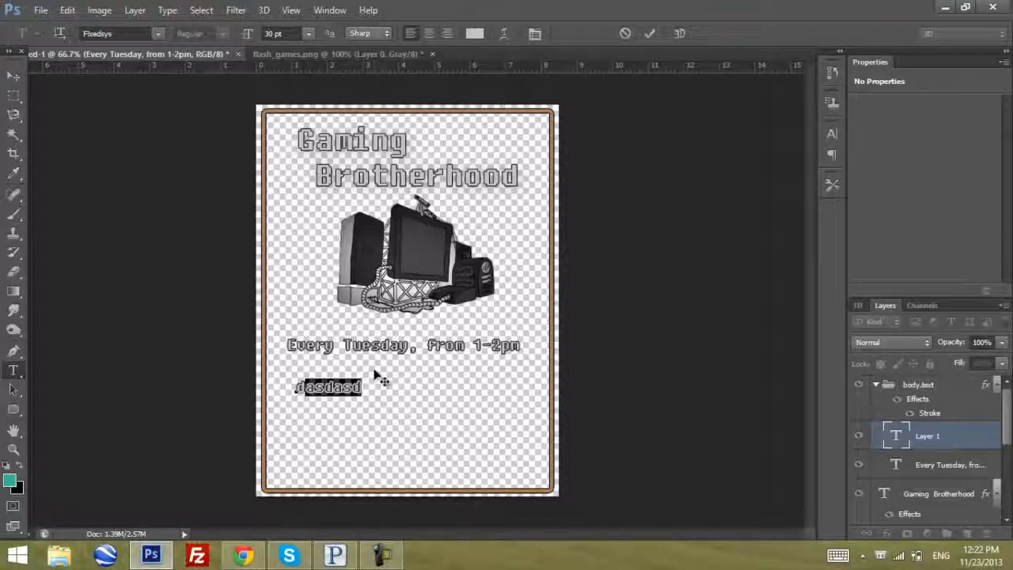
{"action": "left_click", "coordinate": [307, 389]}
{"action": "key", "text": "ctrl+a"}
{"action": "left_click", "coordinate": [345, 387]}
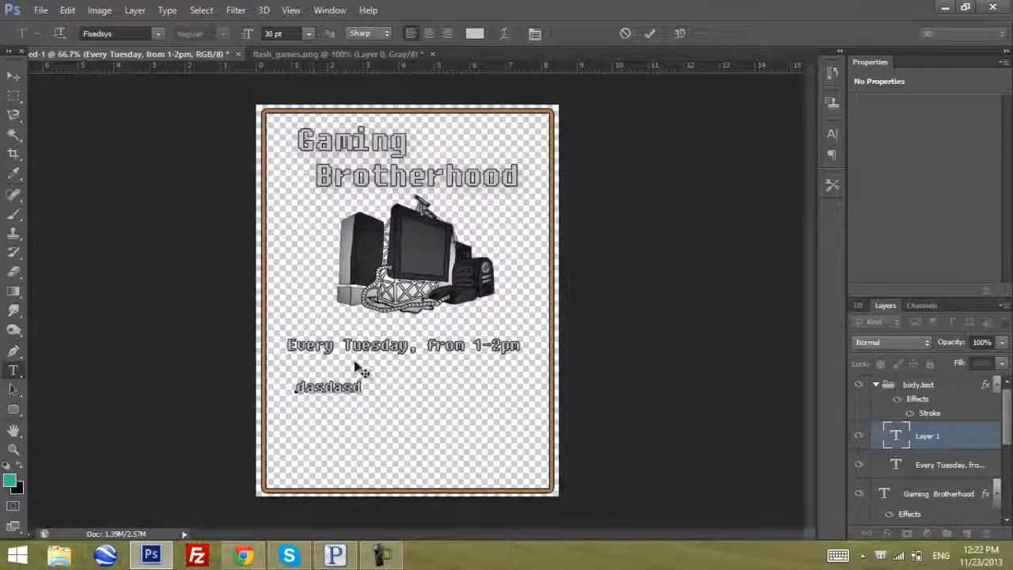
{"action": "key", "text": "ctrl+a"}
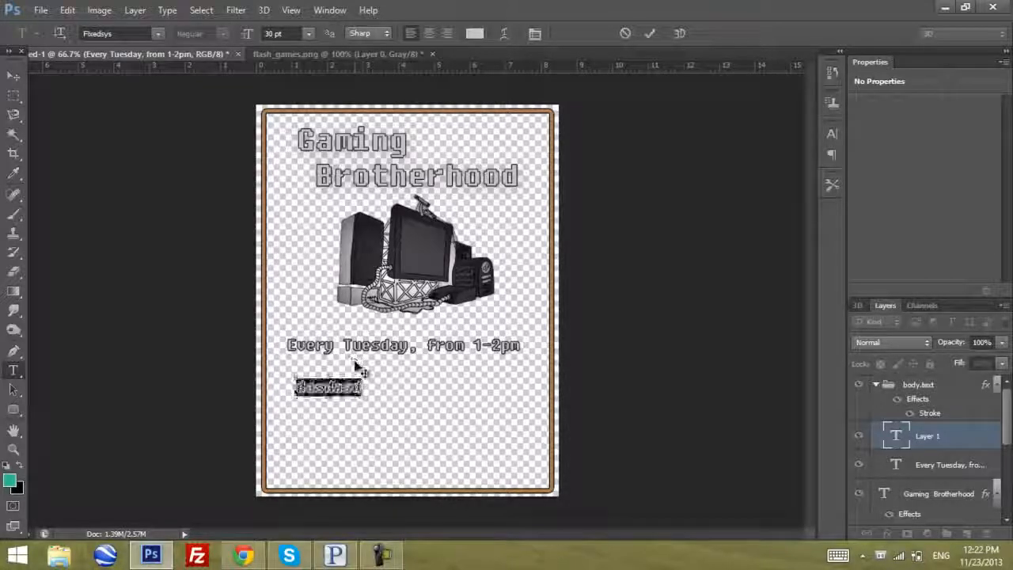
{"action": "type", "text": "in the "}
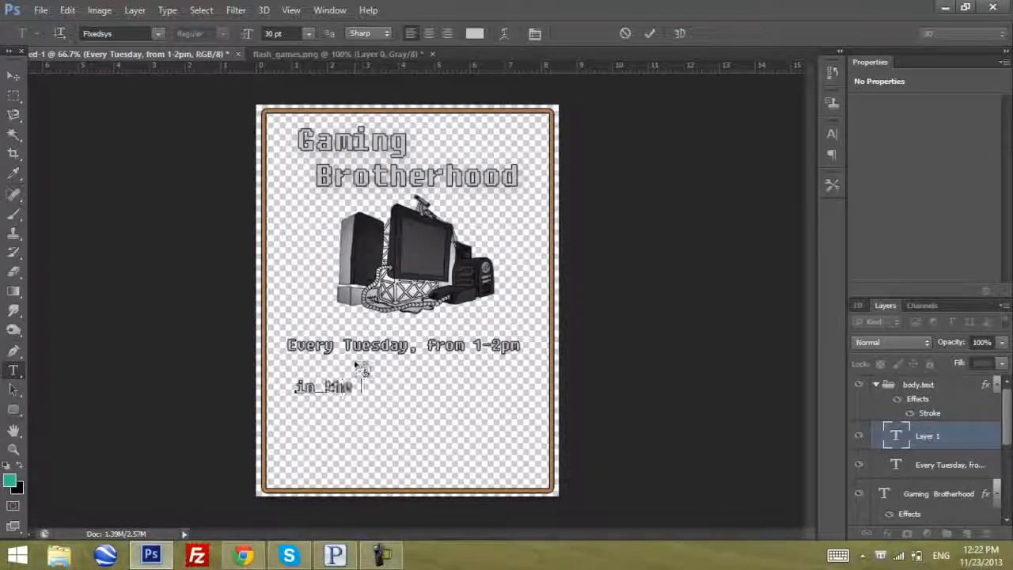
{"action": "type", "text": "Student Center"}
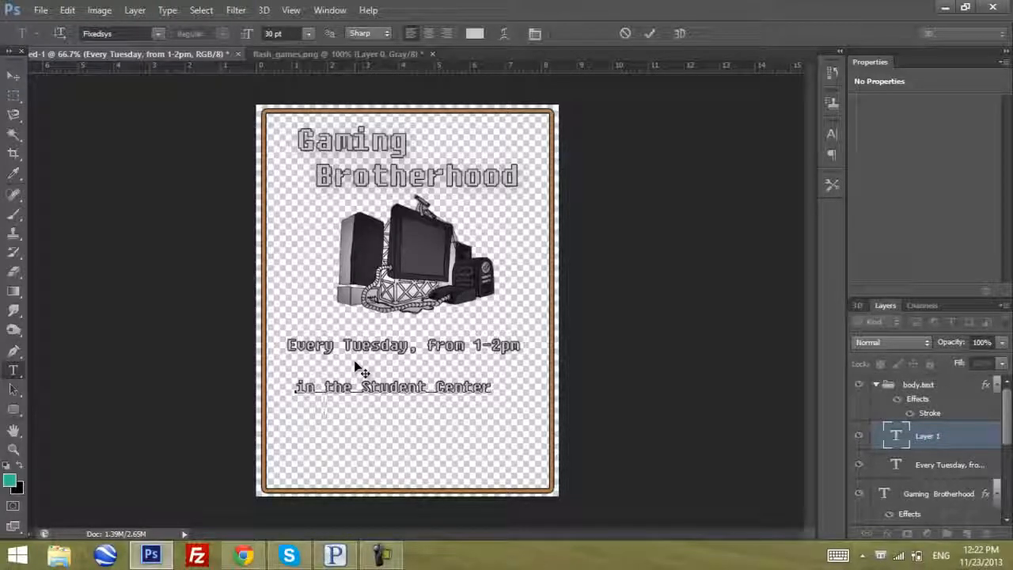
Replace the new text line with "Upstairs"
{"action": "key", "text": "ctrl+a"}
{"action": "key", "text": "BackSpace"}
{"action": "type", "text": "Upstairs"}
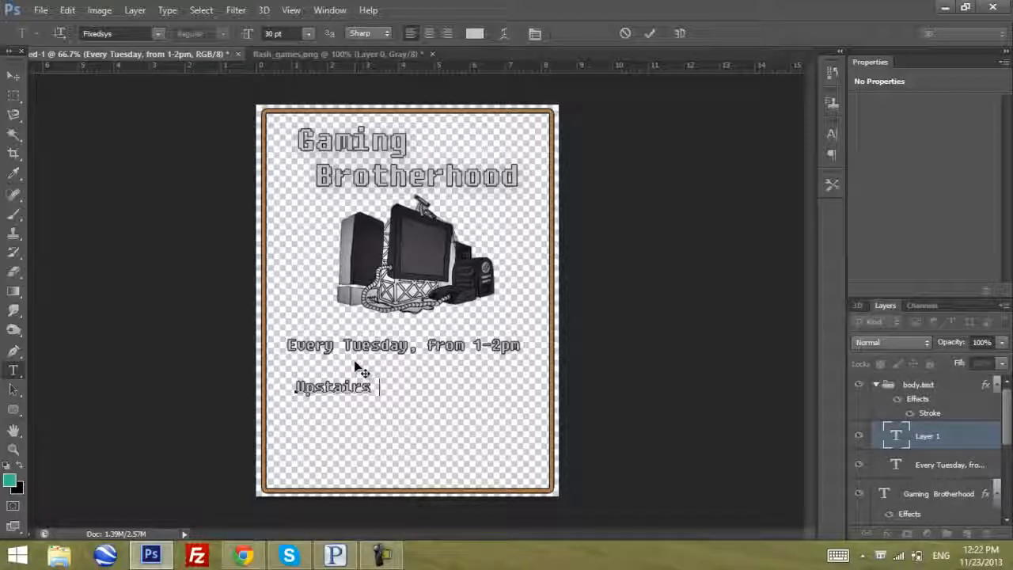
Replace the new text with "2nd floor of the" on one line and "Student Center" on a second line
{"action": "key", "text": "ctrl+a"}
{"action": "type", "text": "2nd f"}
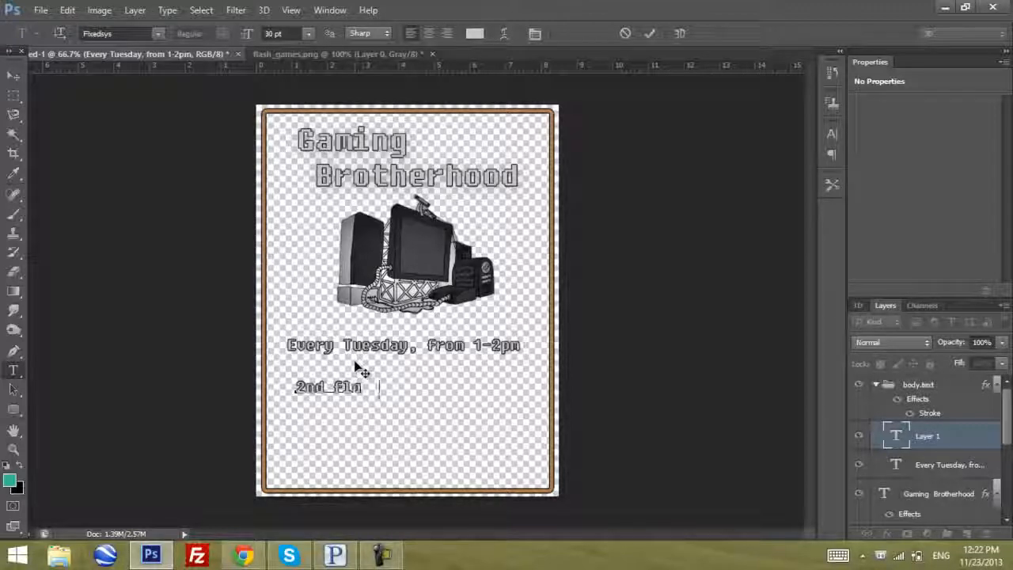
{"action": "type", "text": "loor of the"}
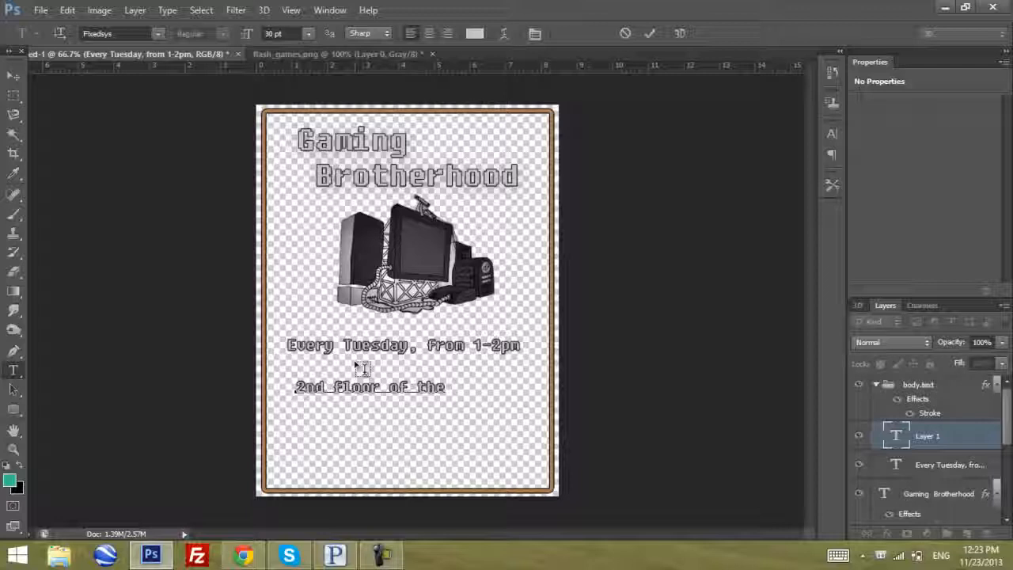
{"action": "type", "text": " S"}
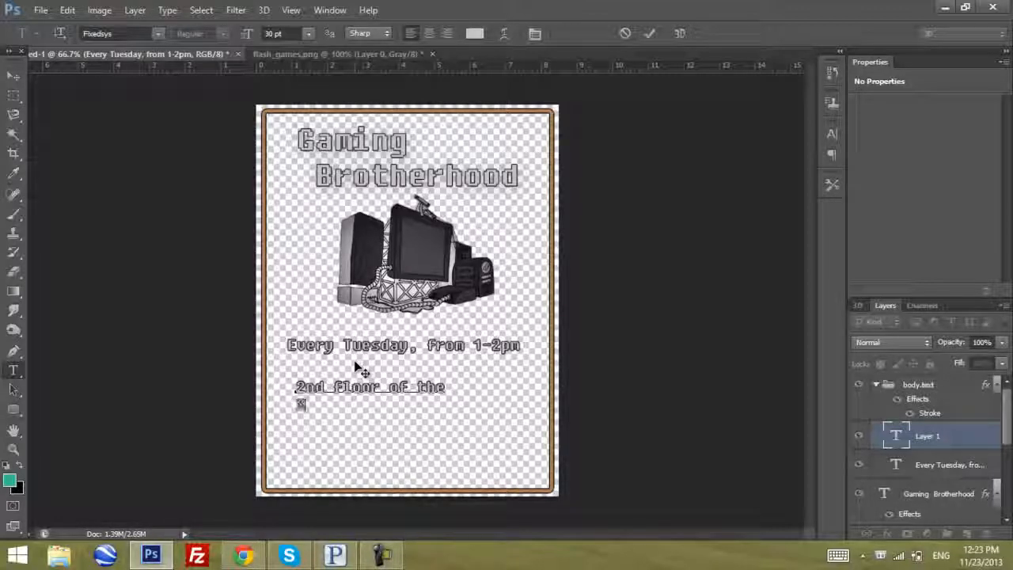
{"action": "type", "text": "tudent Center"}
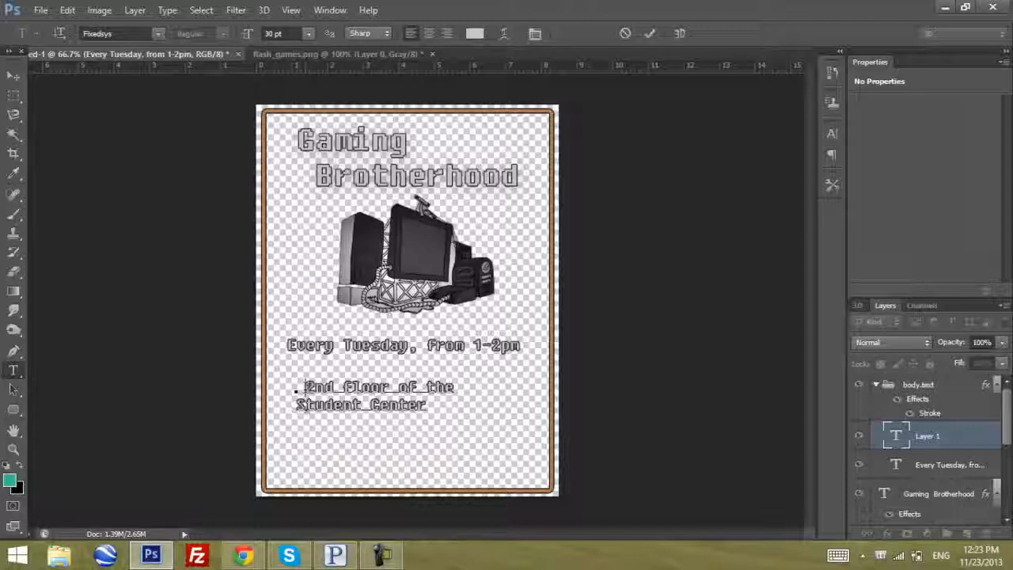
Indent the "Student Center" line by one space and move the location text to just below the schedule line, roughly centred
{"action": "key", "text": "BackSpace"}
{"action": "left_click", "coordinate": [296, 404]}
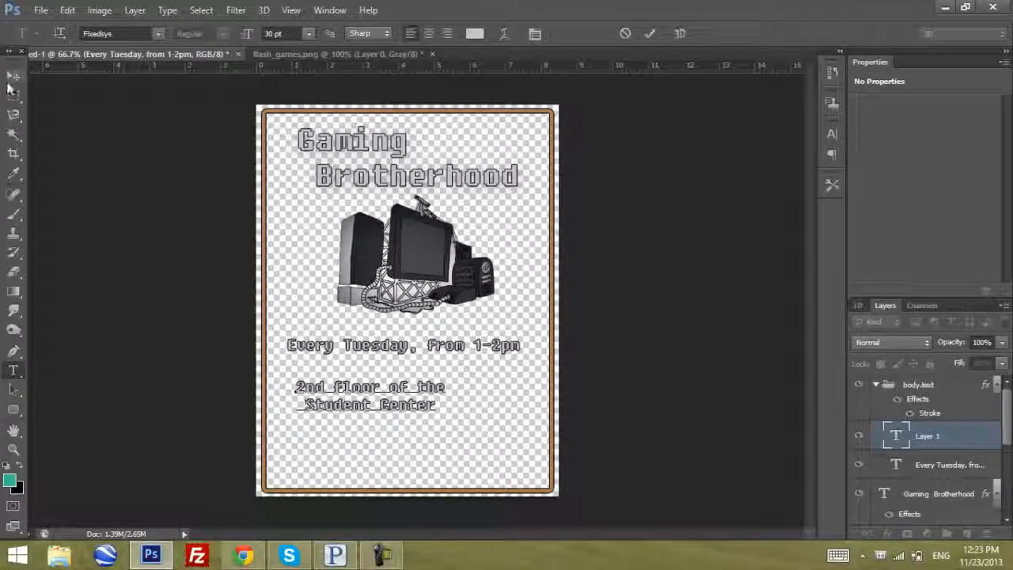
{"action": "left_click", "coordinate": [14, 75]}
{"action": "left_click_drag", "start_coordinate": [419, 355], "coordinate": [453, 338]}
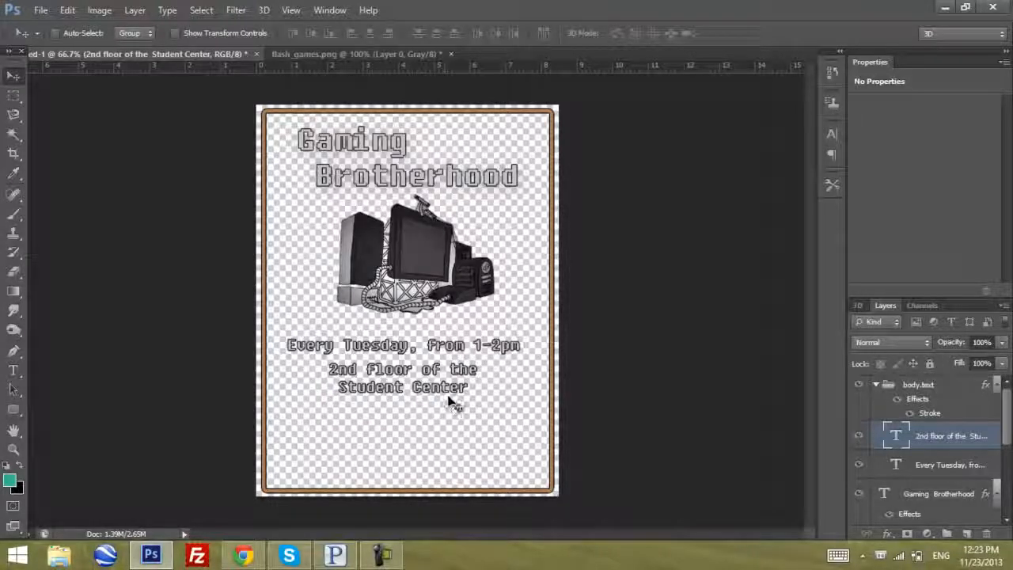
Collapse the body.text group and nudge the whole group slightly down and to the right
{"action": "left_click", "coordinate": [877, 385]}
{"action": "mouse_move", "coordinate": [499, 407]}
{"action": "left_mouse_down"}
{"action": "mouse_move", "coordinate": [482, 396]}
{"action": "mouse_move", "coordinate": [492, 413]}
{"action": "left_mouse_up"}
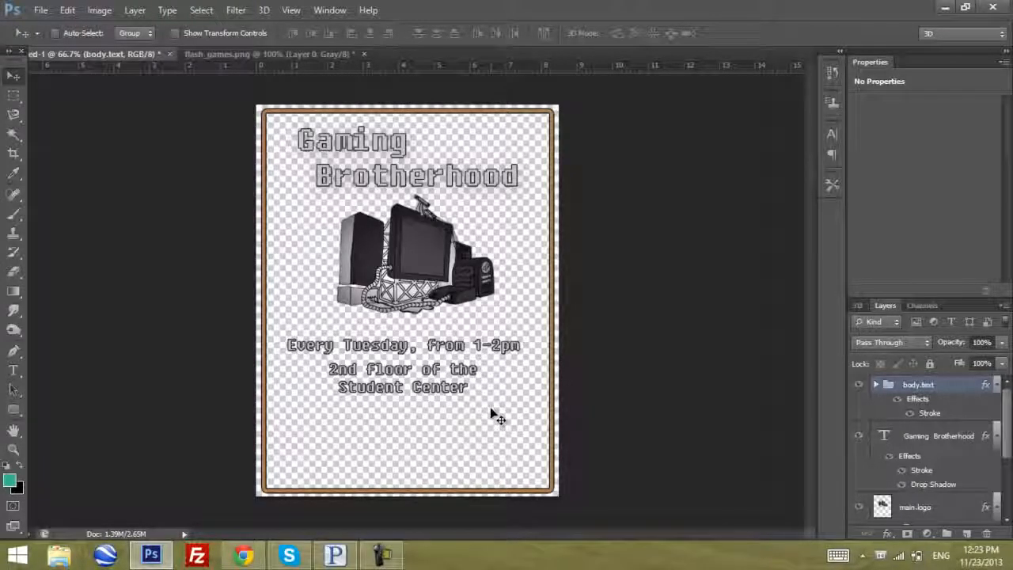
{"action": "key", "text": "Down"}
{"action": "key", "text": "Down"}
{"action": "key", "text": "Down"}
{"action": "key", "text": "Down"}
{"action": "key", "text": "Down"}
{"action": "key", "text": "Down"}
{"action": "key", "text": "Right"}
{"action": "key", "text": "Right"}
{"action": "key", "text": "Right"}
{"action": "key", "text": "Right"}
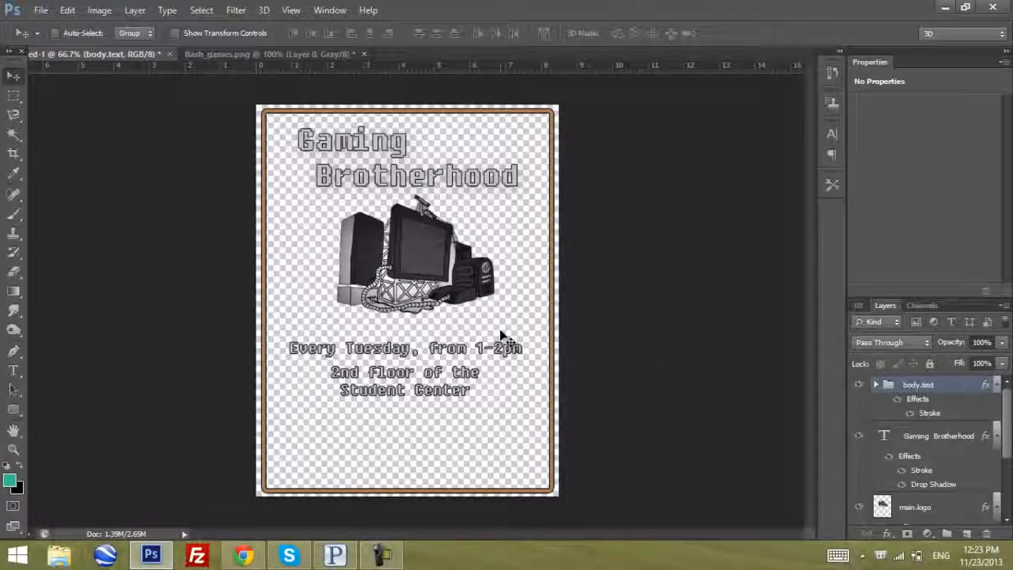
Save the flyer on the Desktop as save.psd in Photoshop format
{"action": "left_click", "coordinate": [38, 11]}
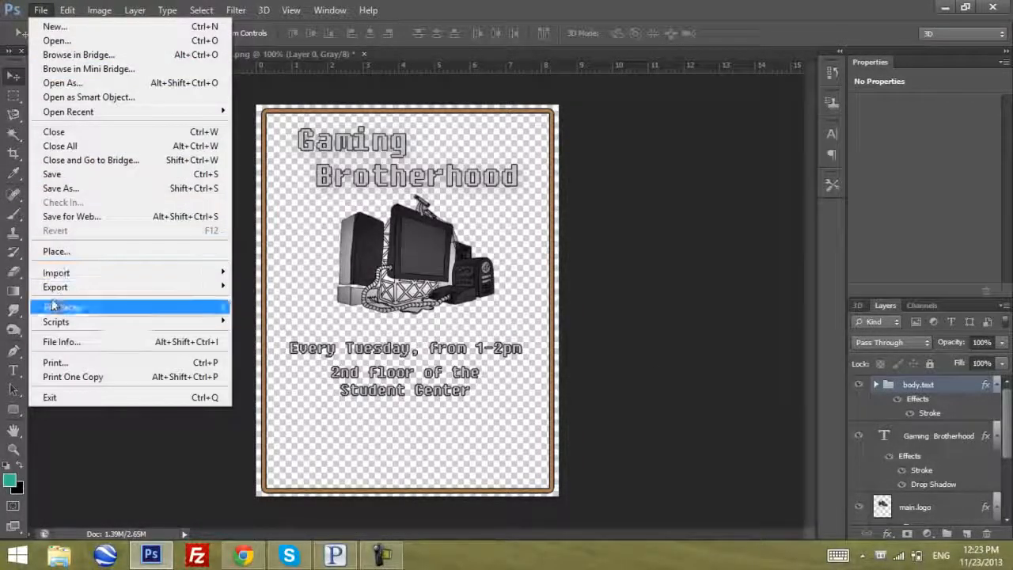
{"action": "left_click", "coordinate": [63, 175]}
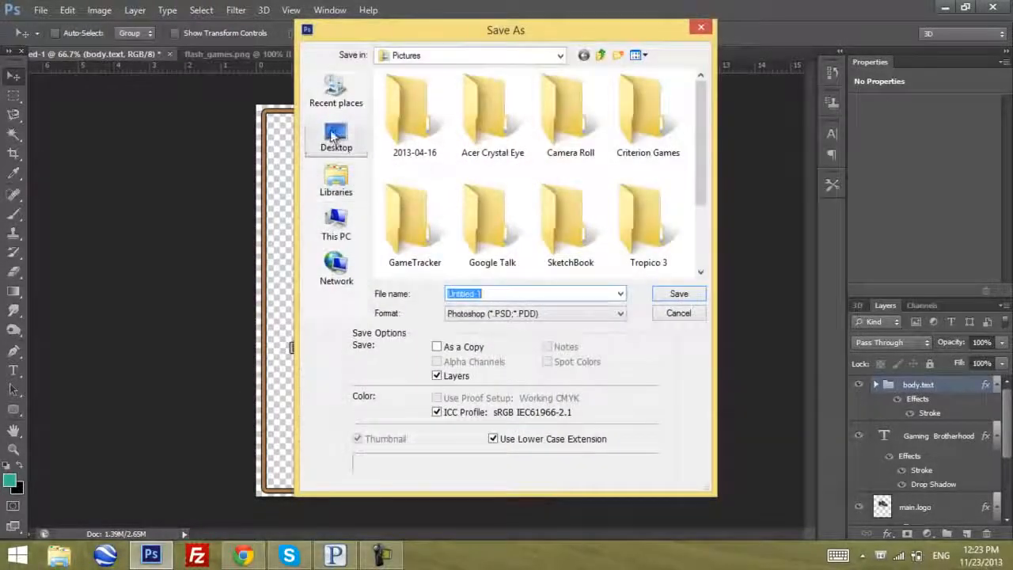
{"action": "left_click", "coordinate": [336, 135]}
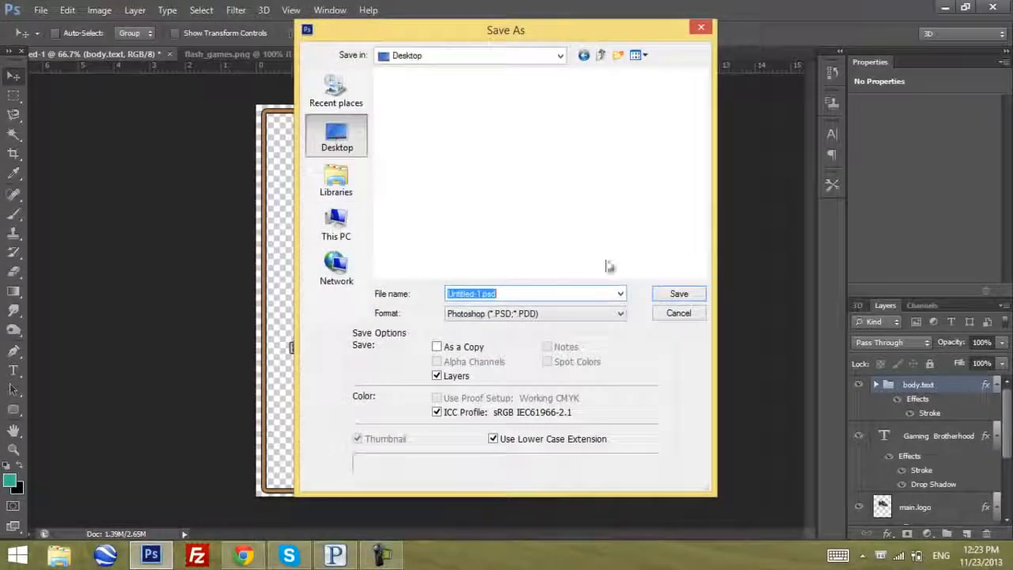
{"action": "left_click", "coordinate": [511, 293]}
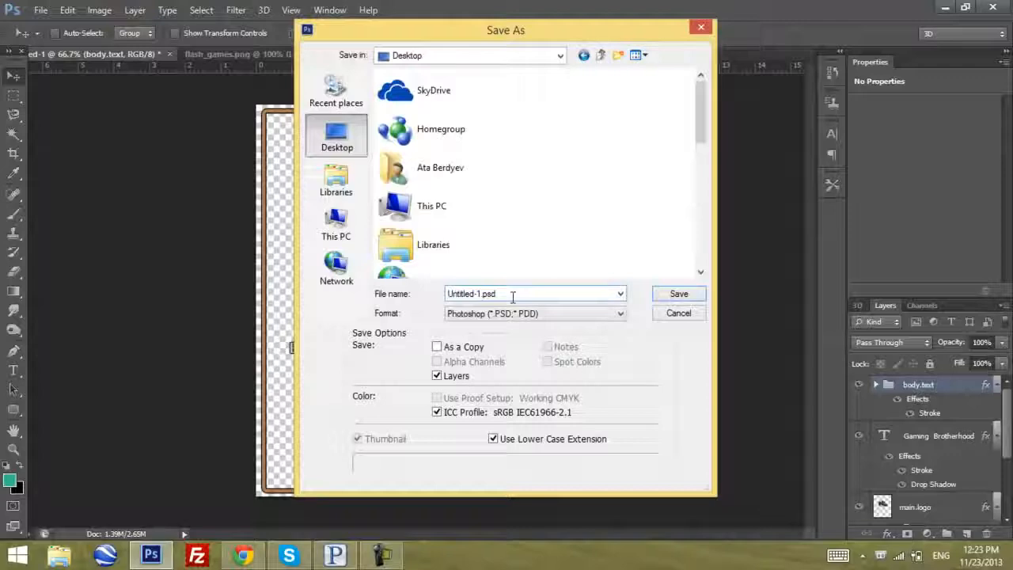
{"action": "key", "text": "shift+Home"}
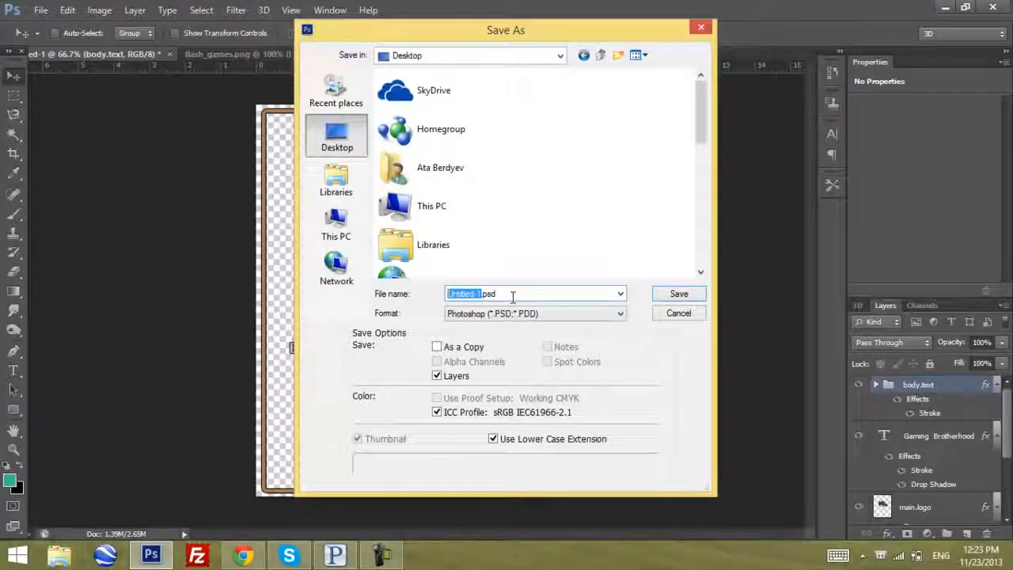
{"action": "type", "text": "flyer"}
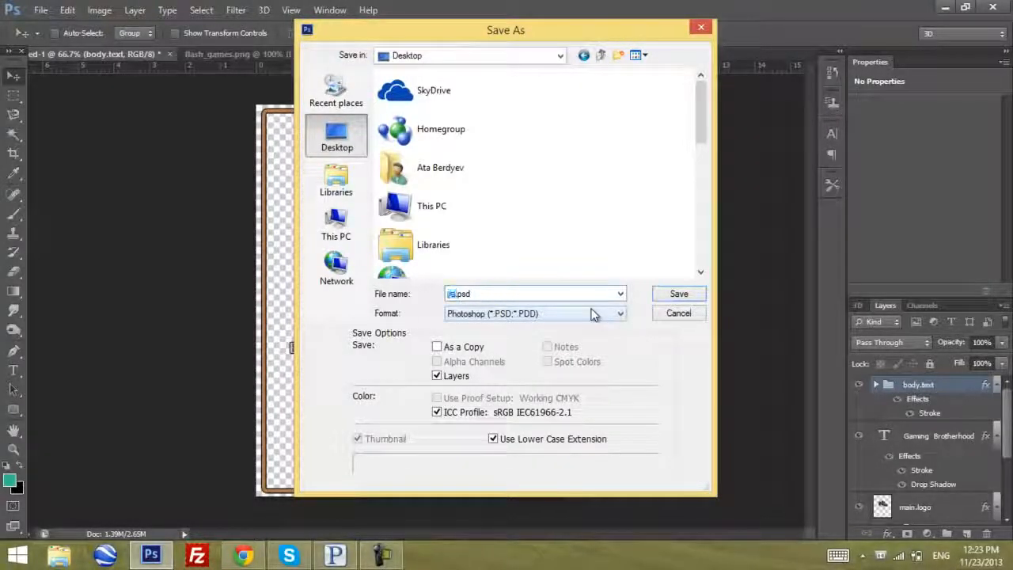
{"action": "key", "text": "Return"}
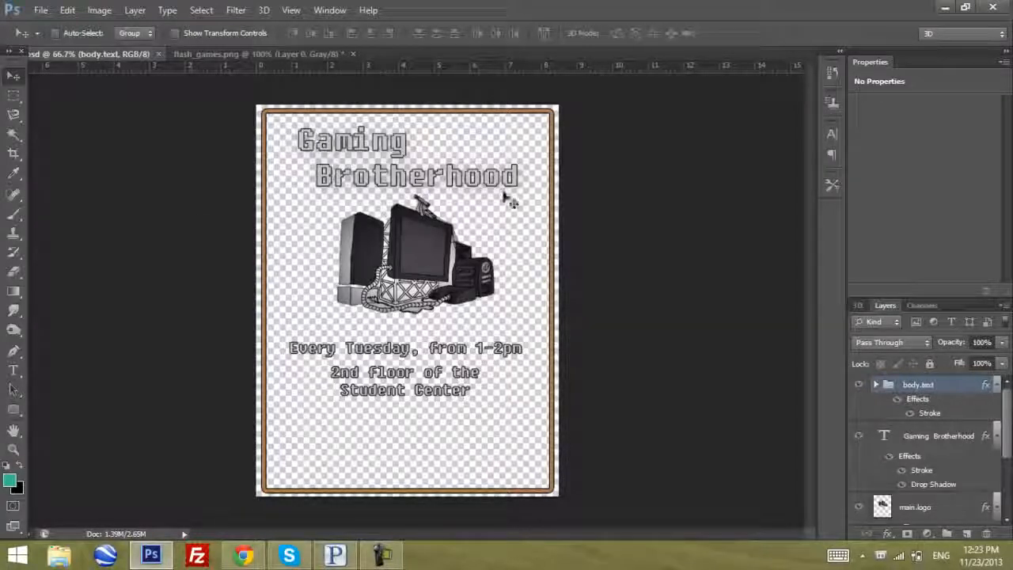
{"action": "left_click", "coordinate": [969, 444]}
{"action": "scroll", "coordinate": [969, 444], "scroll_direction": "down", "scroll_amount": 5}
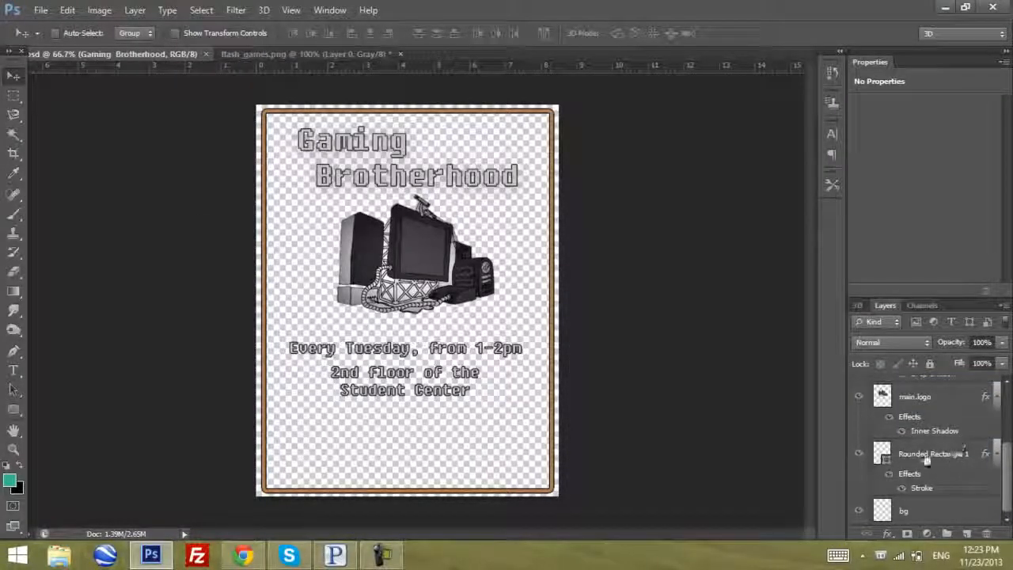
{"action": "left_click", "coordinate": [927, 459]}
{"action": "scroll", "coordinate": [927, 459], "scroll_direction": "up", "scroll_amount": 5}
{"action": "left_click", "coordinate": [930, 437]}
{"action": "left_click", "coordinate": [938, 396]}
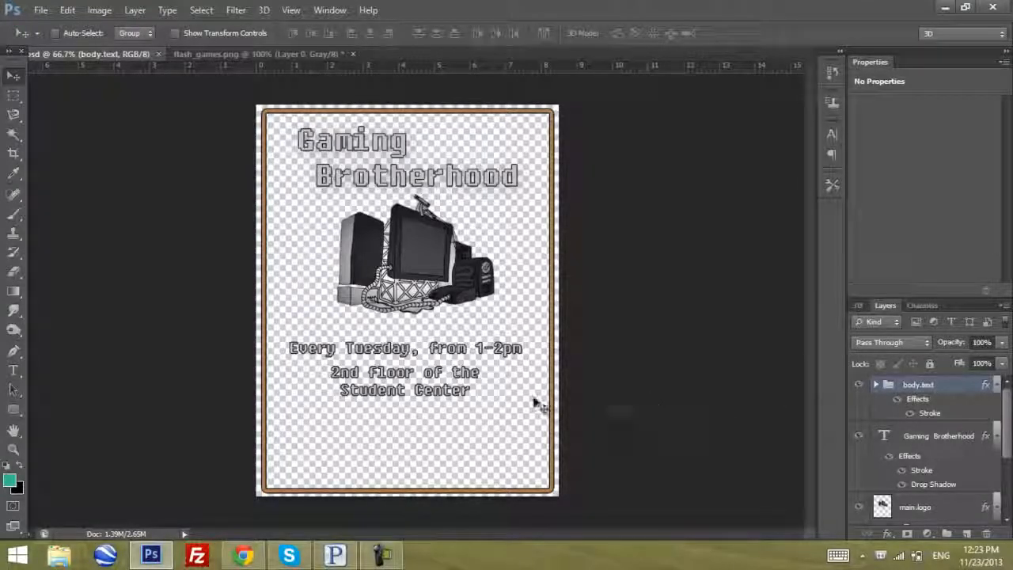
Save the flyer in PNG format as save.png on the Desktop with Smallest / Slow compression and no interlacing
{"action": "key", "text": "ctrl+shift+s"}
{"action": "left_click", "coordinate": [513, 316]}
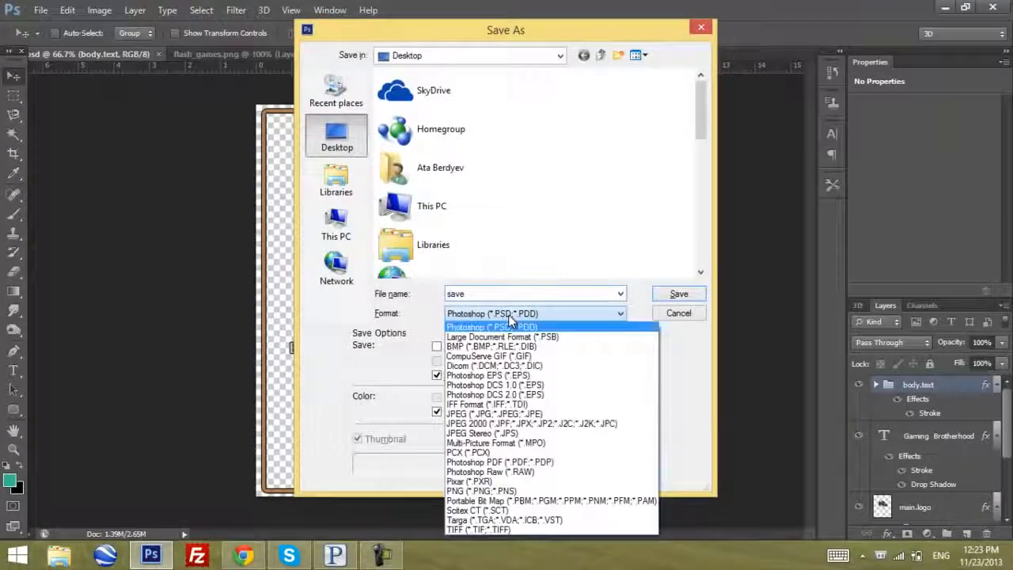
{"action": "left_click", "coordinate": [483, 491]}
{"action": "left_click", "coordinate": [678, 295]}
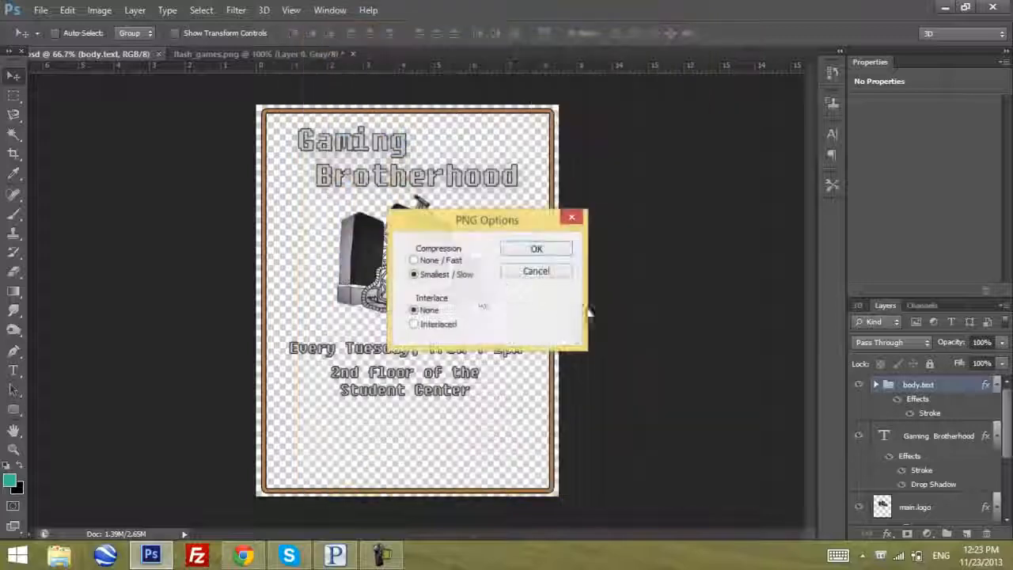
{"action": "left_click", "coordinate": [537, 250]}
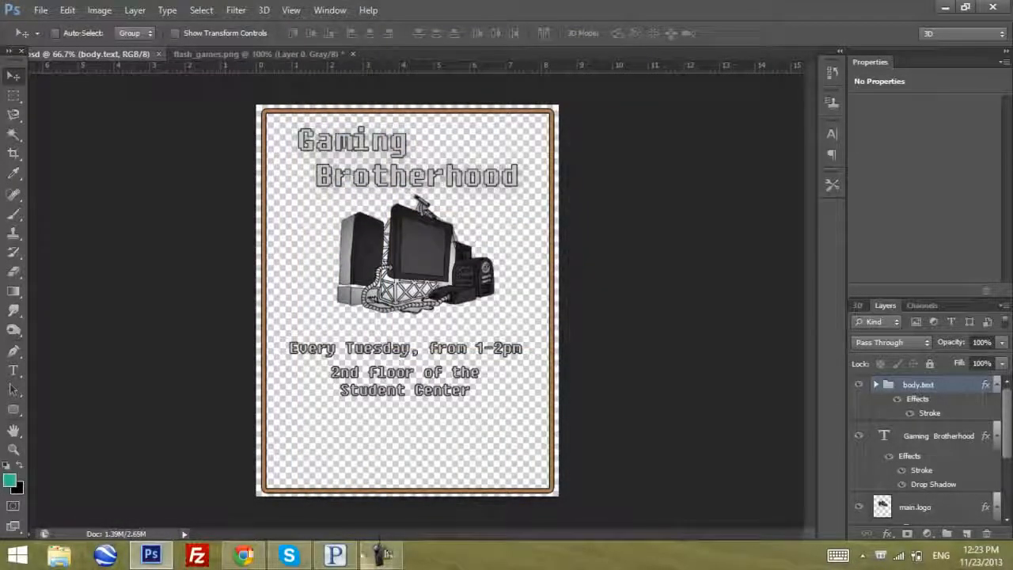
Switch to the Windows desktop and open save.png with Adobe Photoshop CS6 to check its layers
{"action": "left_click", "coordinate": [158, 548]}
{"action": "right_click", "coordinate": [81, 160]}
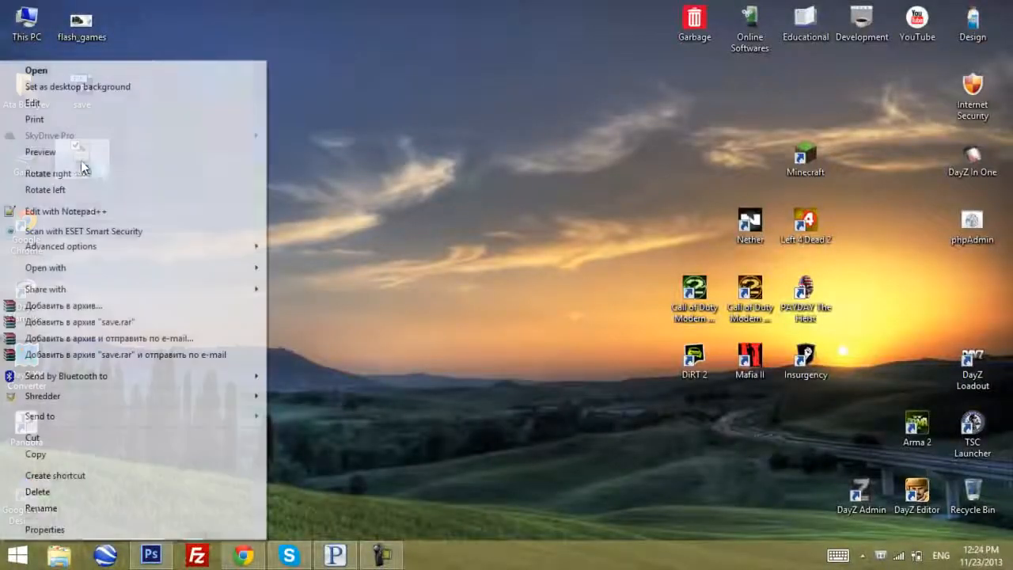
{"action": "mouse_move", "coordinate": [211, 267]}
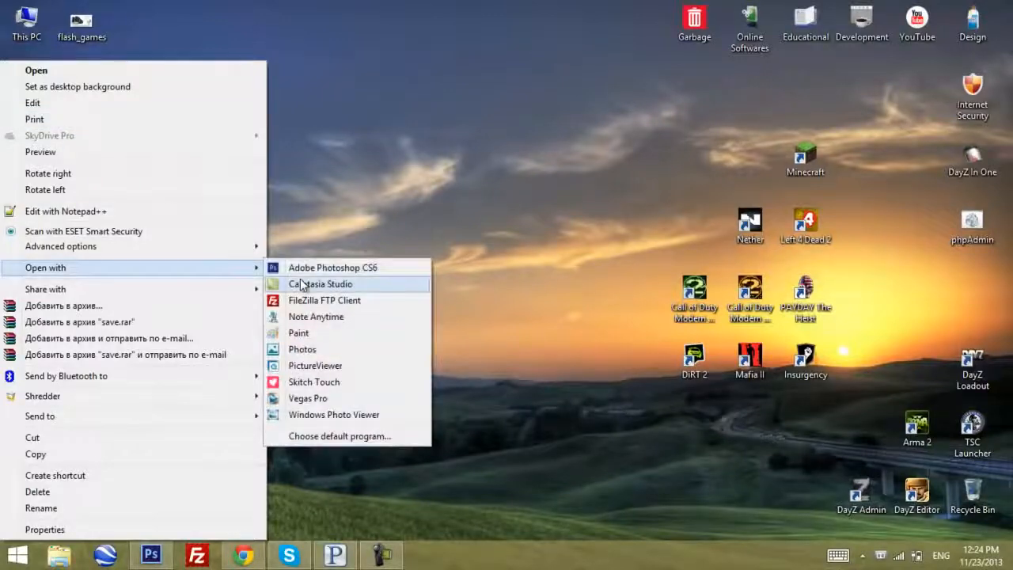
{"action": "left_click", "coordinate": [304, 269]}
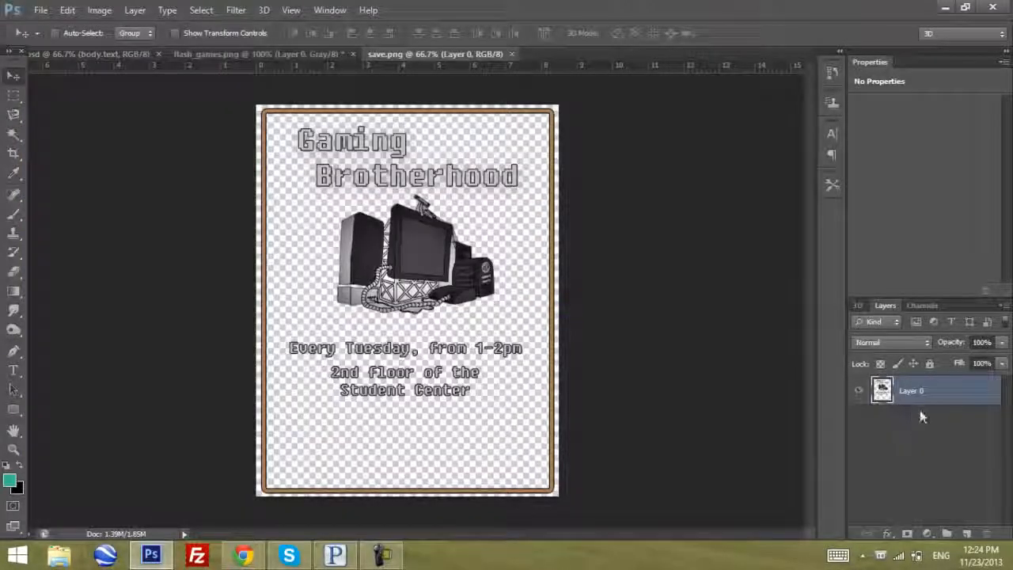
Close the flash_games.png document without saving its changes
{"action": "left_click_drag", "start_coordinate": [582, 254], "coordinate": [324, 65]}
{"action": "left_click", "coordinate": [321, 56]}
{"action": "key", "text": "ctrl+w"}
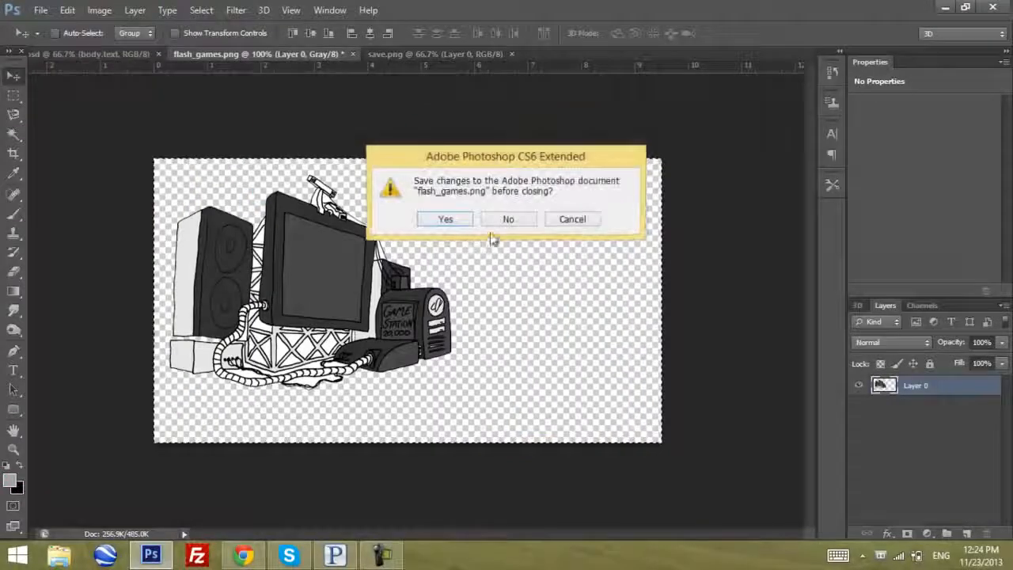
{"action": "left_click", "coordinate": [509, 220]}
Compare the layered PSD flyer with save.png and close the save.png document
{"action": "left_click", "coordinate": [114, 53]}
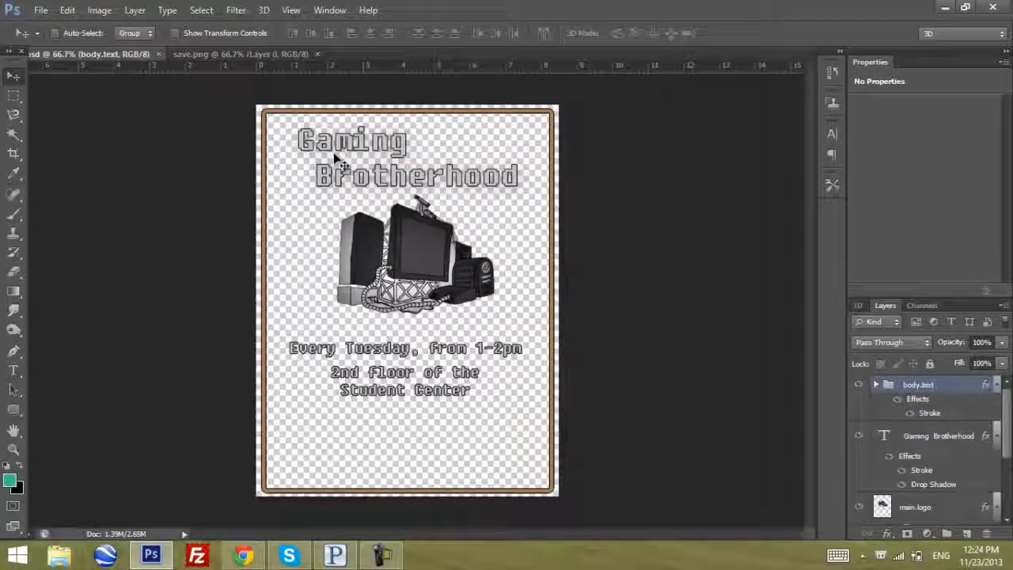
{"action": "left_click", "coordinate": [273, 54]}
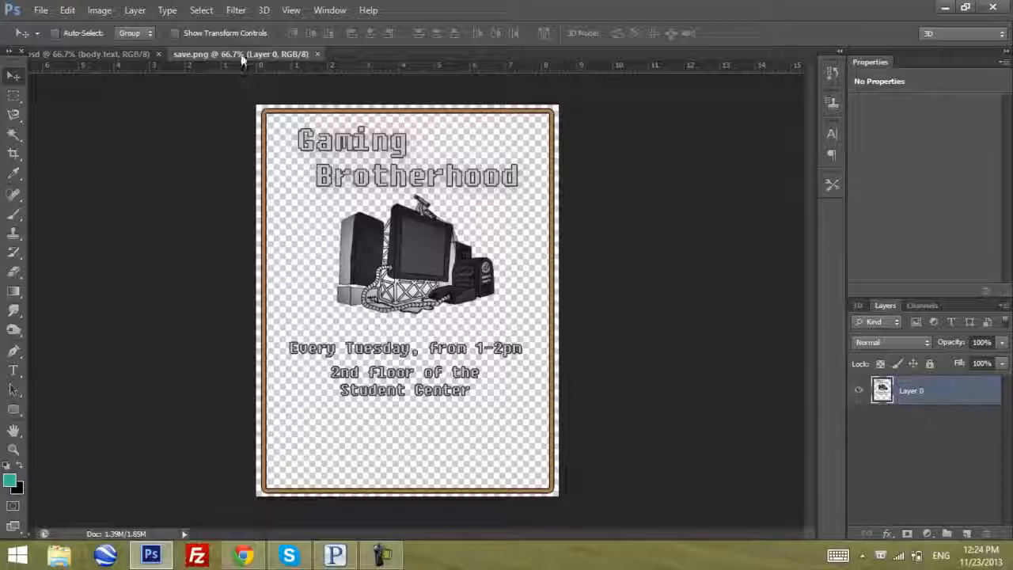
{"action": "key", "text": "ctrl+w"}
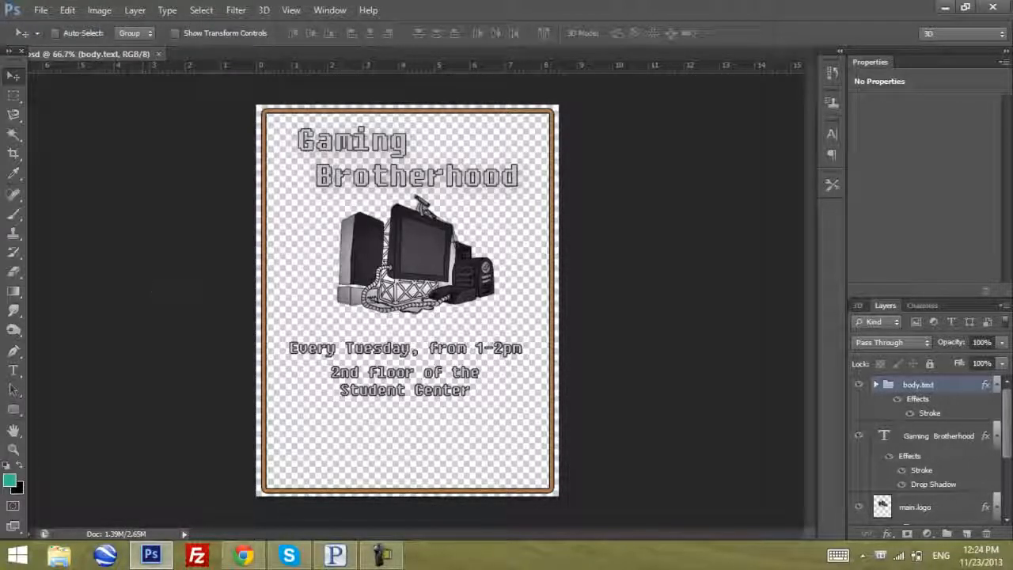
Switch to Chrome, close the extra tab and the downloads bar, and return to Photoshop
{"action": "left_click", "coordinate": [245, 556]}
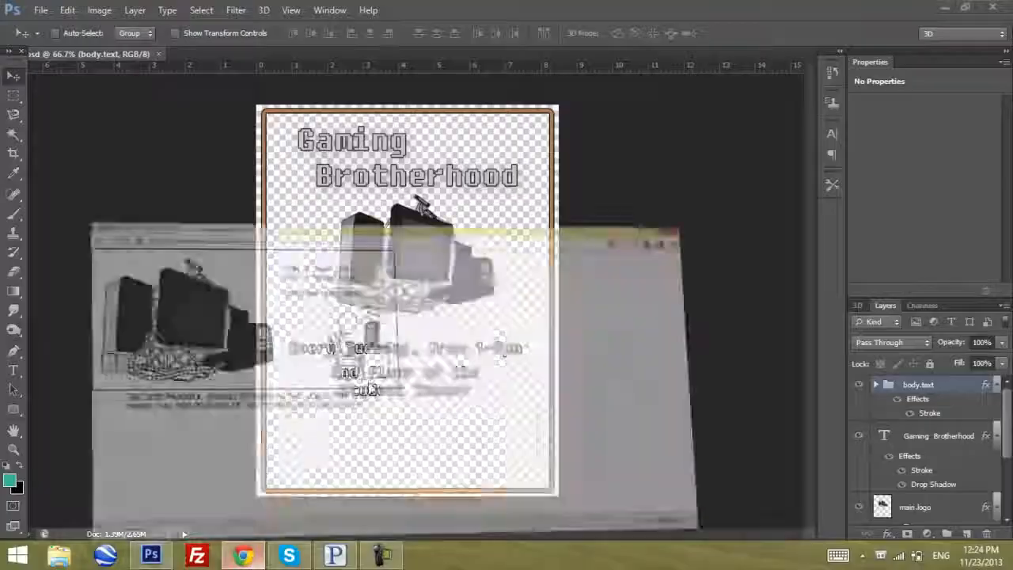
{"action": "left_click", "coordinate": [279, 10]}
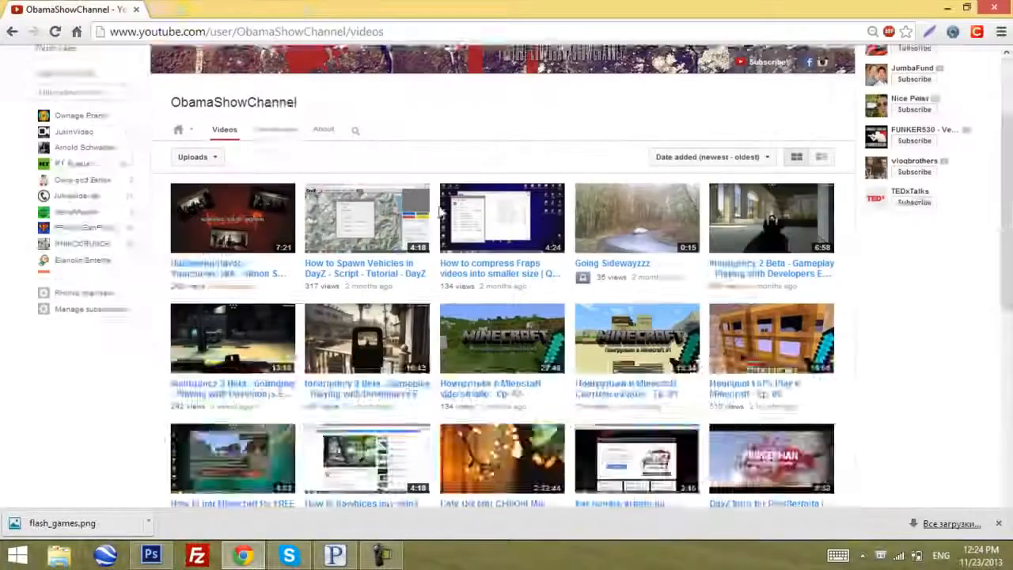
{"action": "left_click", "coordinate": [1000, 528]}
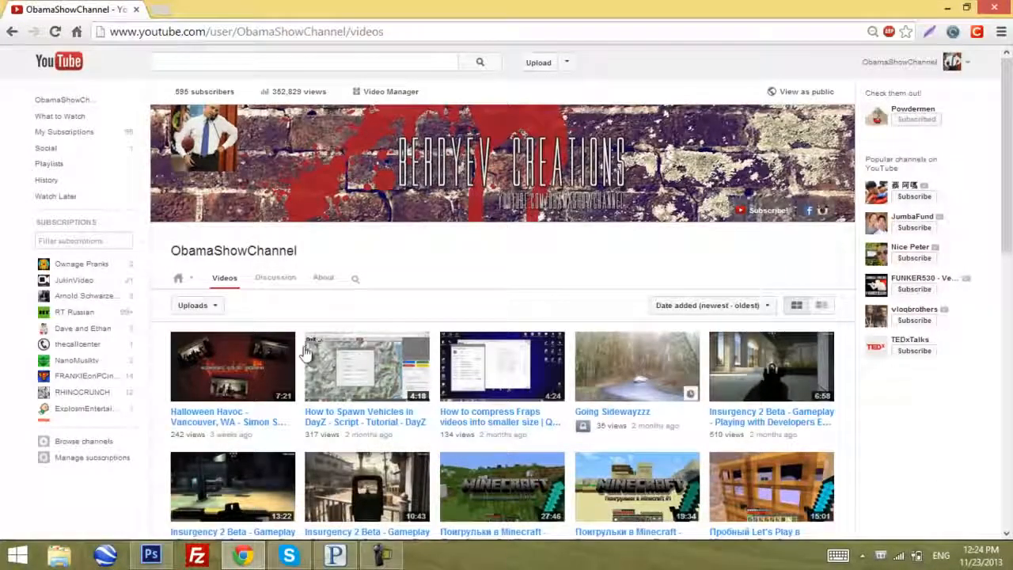
{"action": "left_click", "coordinate": [245, 555]}
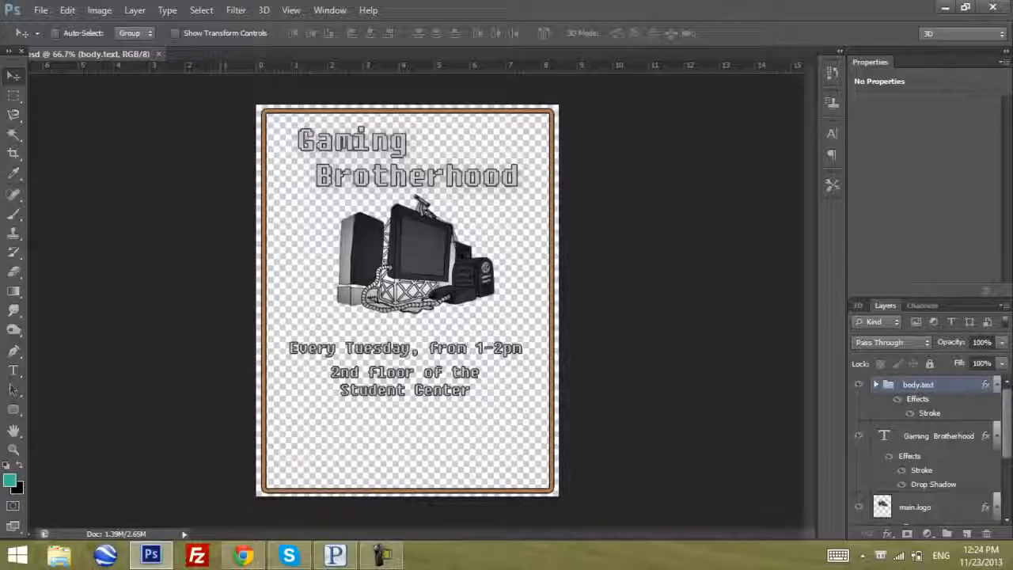